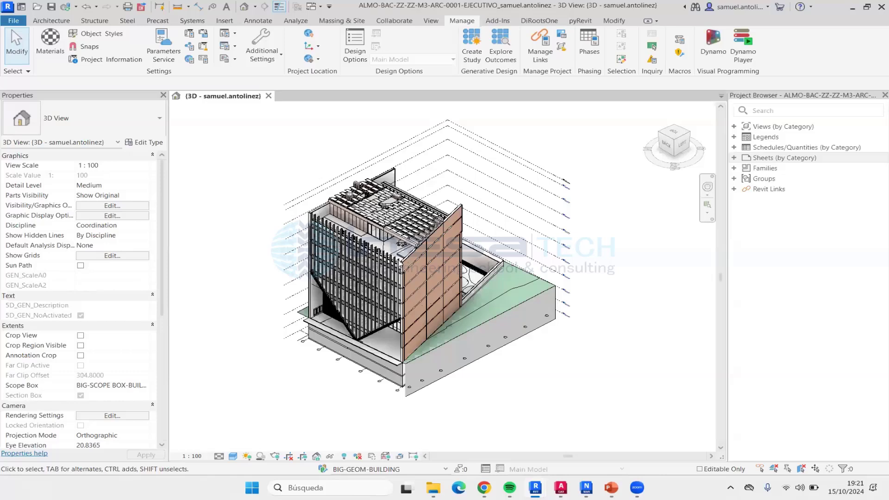
- Open the first-floor plan sheet ALMO-BAC-BL-DR-ARC-1003 from 10_PLANTAS under 1_GEOMETRIA in the AA_DOCUMENTACION sheets
{"action": "scroll", "coordinate": [405, 271], "scroll_direction": "up", "scroll_amount": 2}
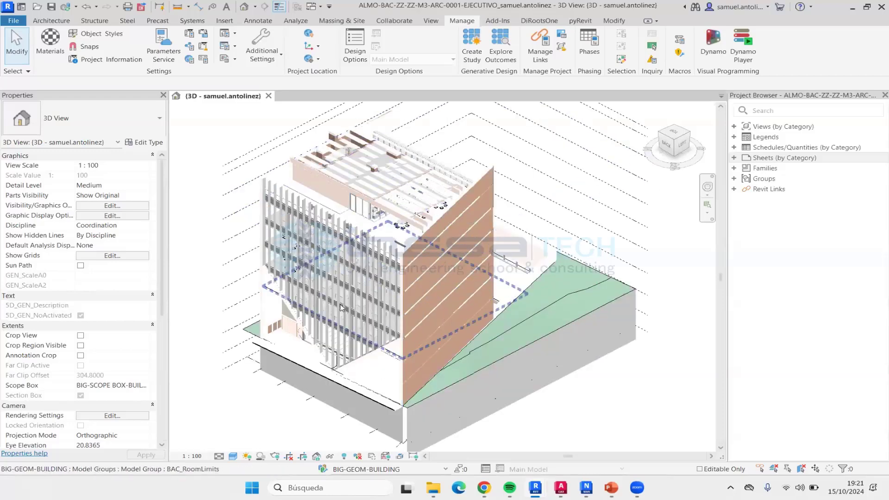
{"action": "scroll", "coordinate": [332, 275], "scroll_direction": "down", "scroll_amount": 1}
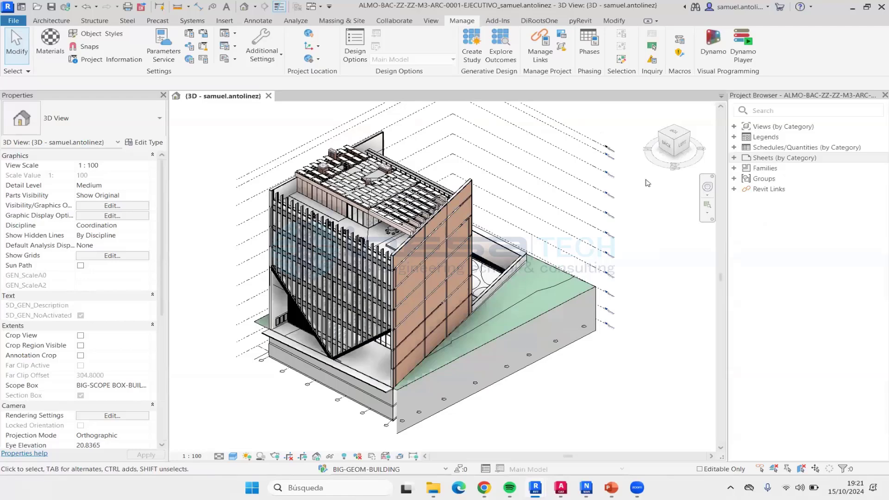
{"action": "scroll", "coordinate": [437, 238], "scroll_direction": "down", "scroll_amount": 1}
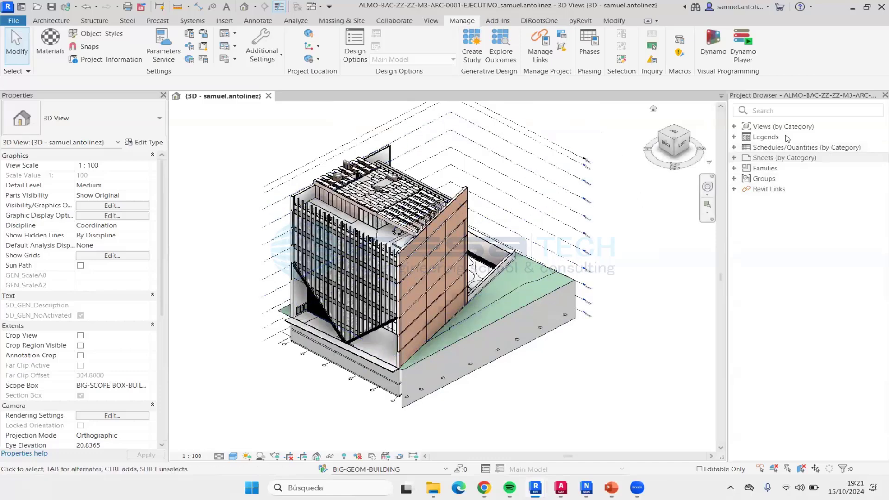
{"action": "left_click", "coordinate": [735, 157]}
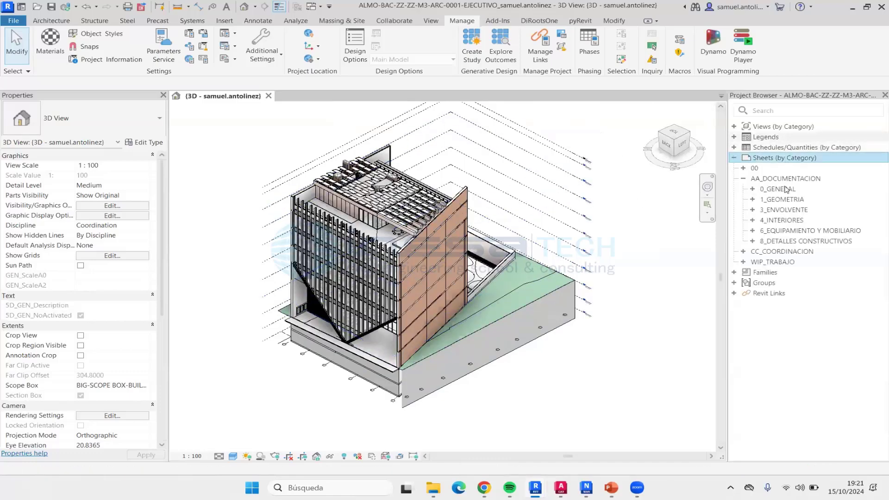
{"action": "left_click", "coordinate": [753, 190]}
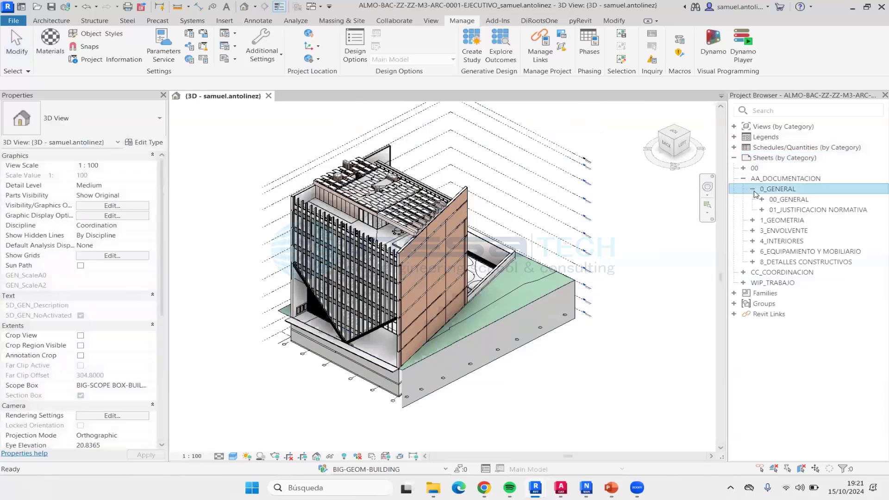
{"action": "left_click", "coordinate": [753, 189]}
{"action": "left_click", "coordinate": [753, 199]}
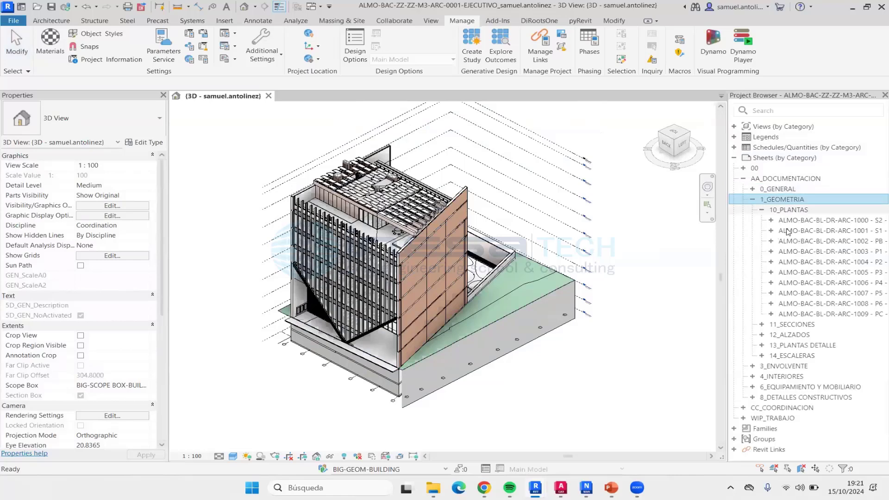
{"action": "left_click", "coordinate": [857, 252]}
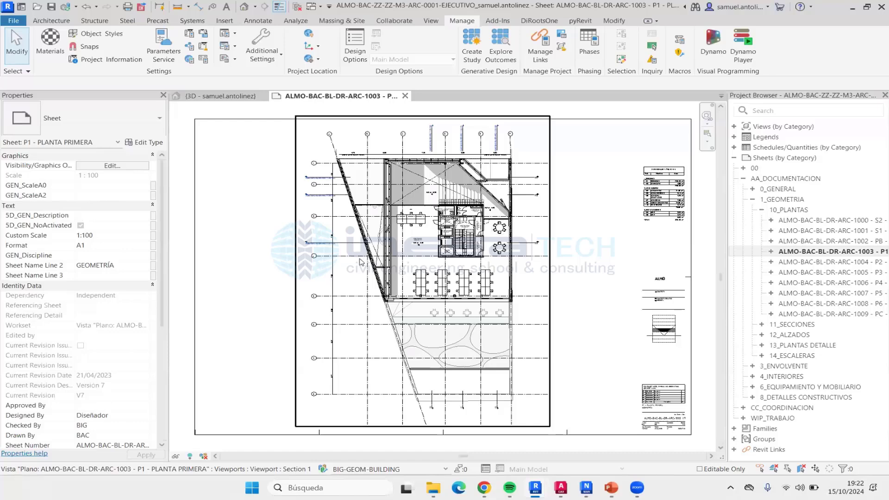
- Activate the P1 plan viewport on the sheet and copy the Seccion.Transversal.A-A line down across the desk area
{"action": "double_click", "coordinate": [476, 273]}
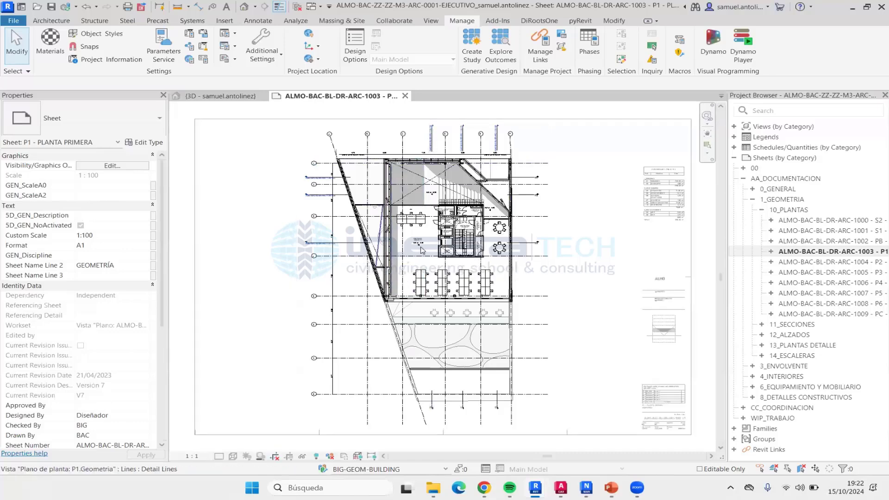
{"action": "scroll", "coordinate": [423, 250], "scroll_direction": "up", "scroll_amount": 2}
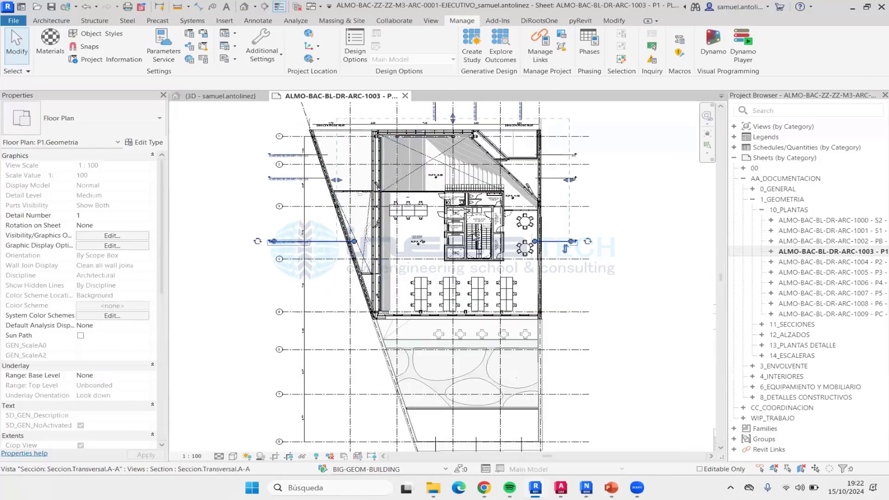
{"action": "left_click", "coordinate": [556, 241]}
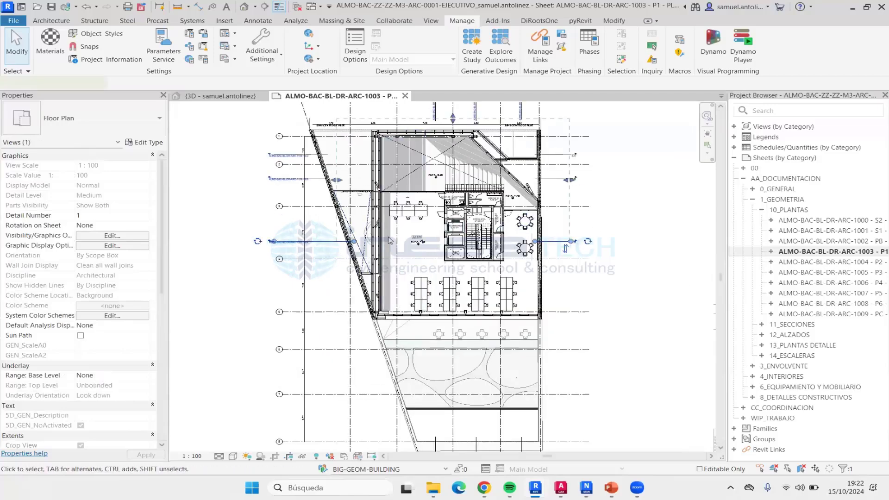
{"action": "left_click", "coordinate": [583, 277]}
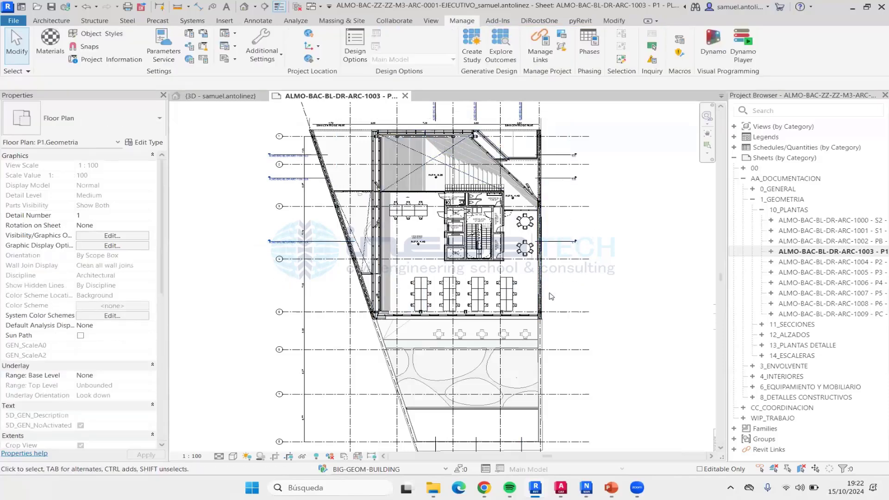
{"action": "scroll", "coordinate": [479, 301], "scroll_direction": "up", "scroll_amount": 1}
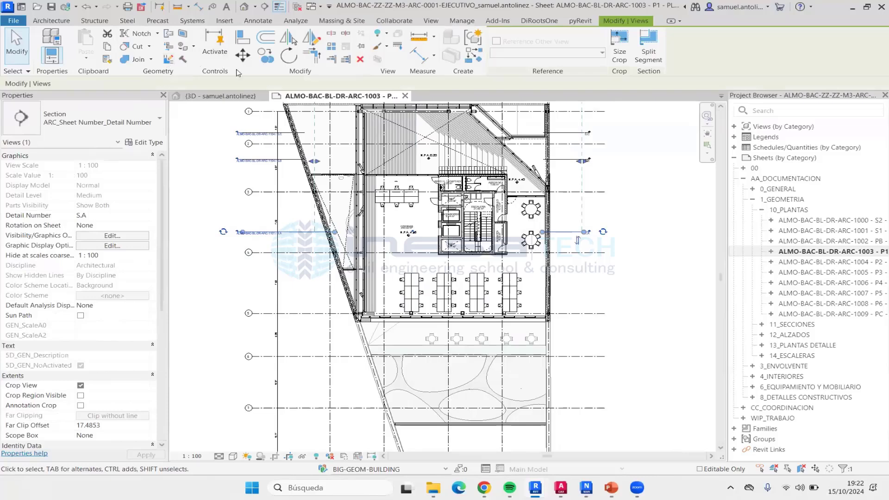
{"action": "left_click", "coordinate": [265, 54]}
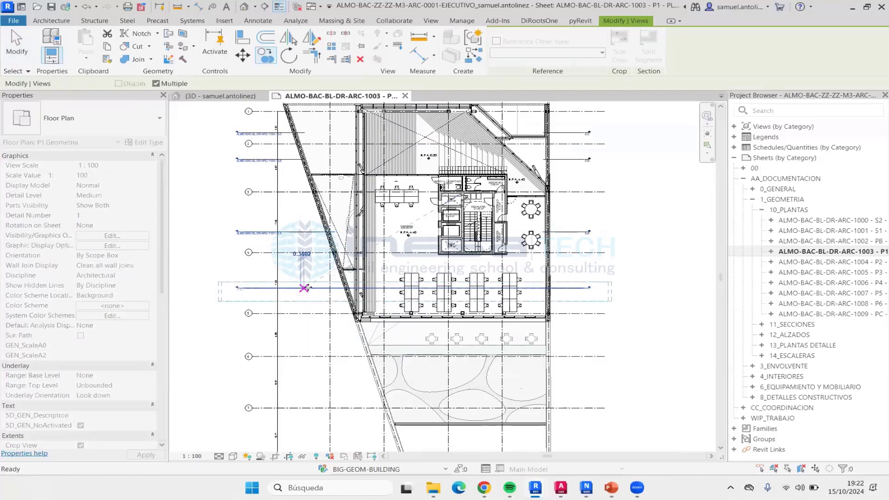
{"action": "left_click", "coordinate": [305, 287]}
{"action": "left_click", "coordinate": [299, 291]}
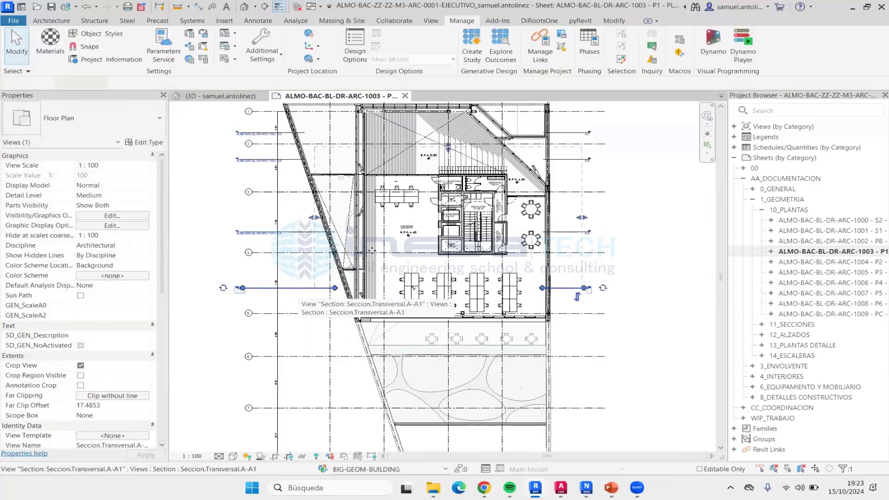
- Open the view of the copied section and examine its floors and ceiling installations
{"action": "right_click", "coordinate": [300, 291]}
{"action": "left_click", "coordinate": [336, 221]}
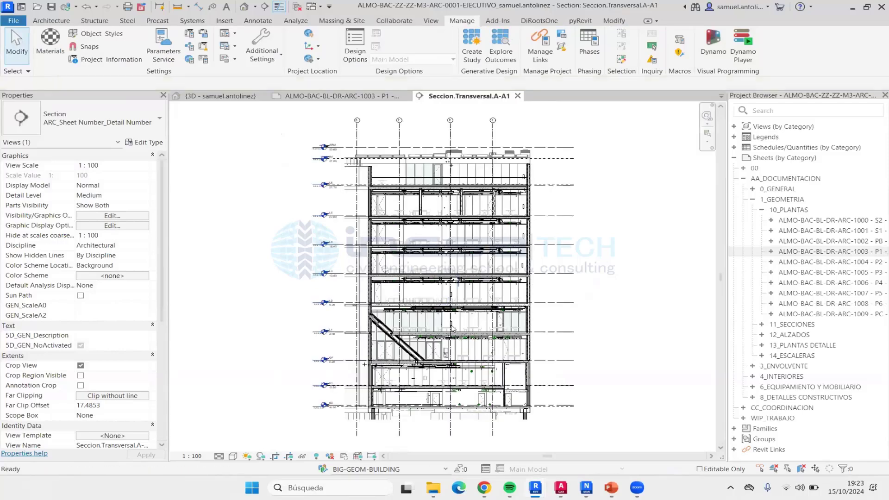
{"action": "scroll", "coordinate": [408, 299], "scroll_direction": "up", "scroll_amount": 3}
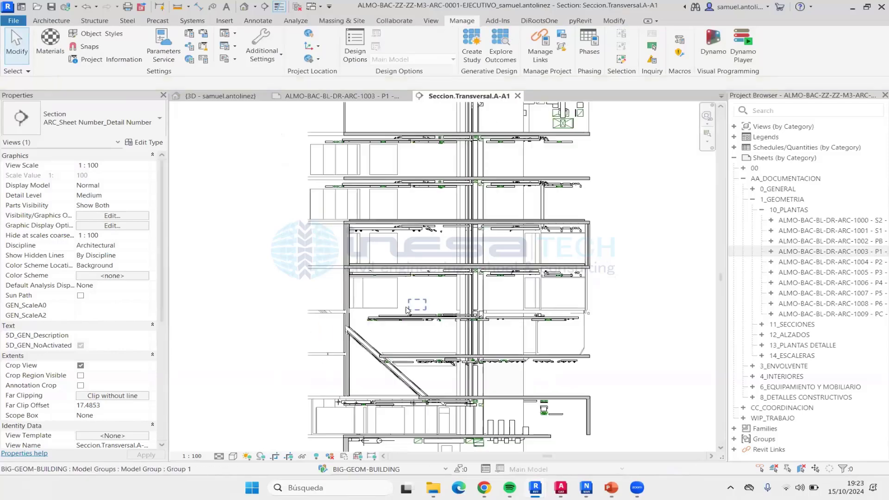
{"action": "scroll", "coordinate": [524, 280], "scroll_direction": "up", "scroll_amount": 3}
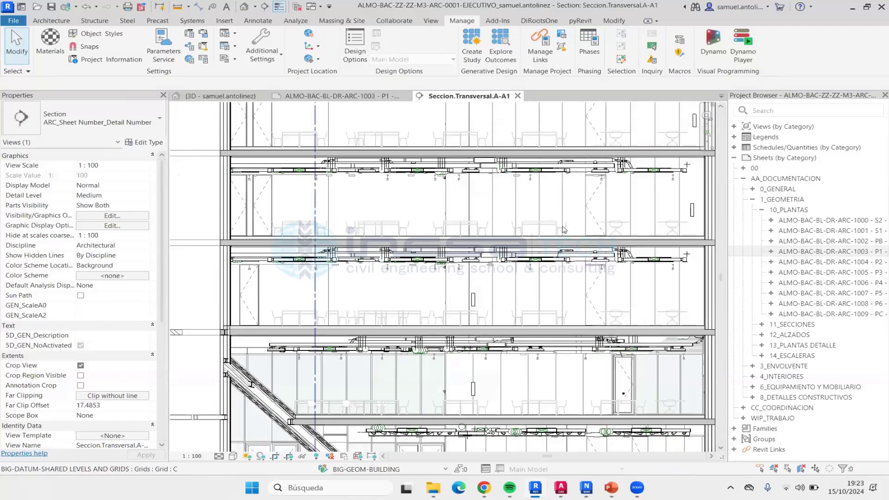
{"action": "middle_click_drag", "start_coordinate": [404, 270], "coordinate": [190, 257]}
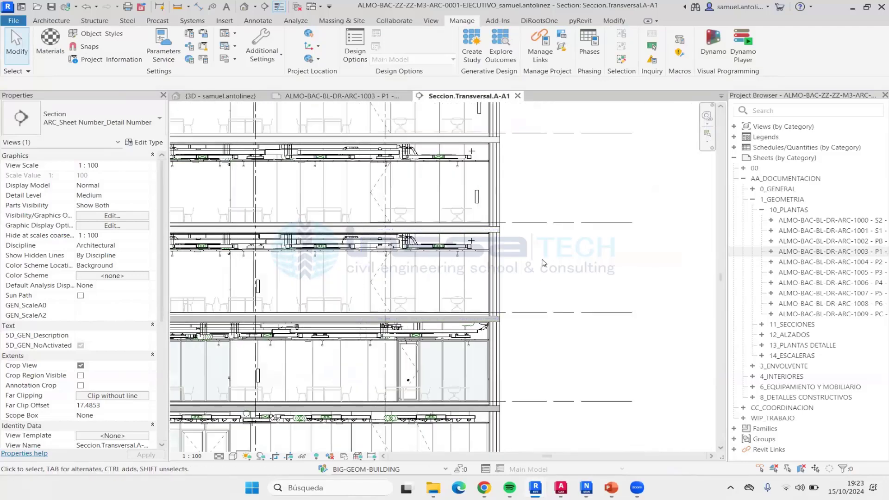
{"action": "scroll", "coordinate": [402, 304], "scroll_direction": "down", "scroll_amount": 5}
{"action": "scroll", "coordinate": [231, 332], "scroll_direction": "up", "scroll_amount": 2}
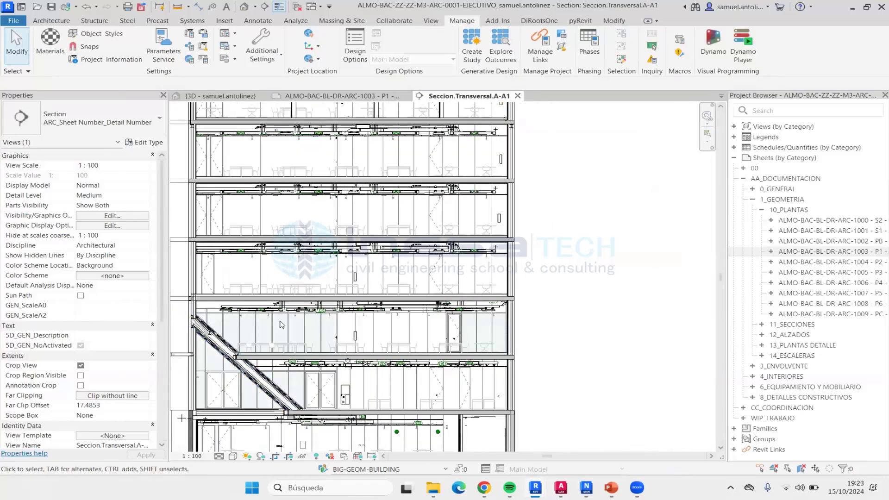
- Return to the plan sheet and check which view template the original section Seccion.Transversal.A-A uses
{"action": "key", "text": "ctrl+Tab"}
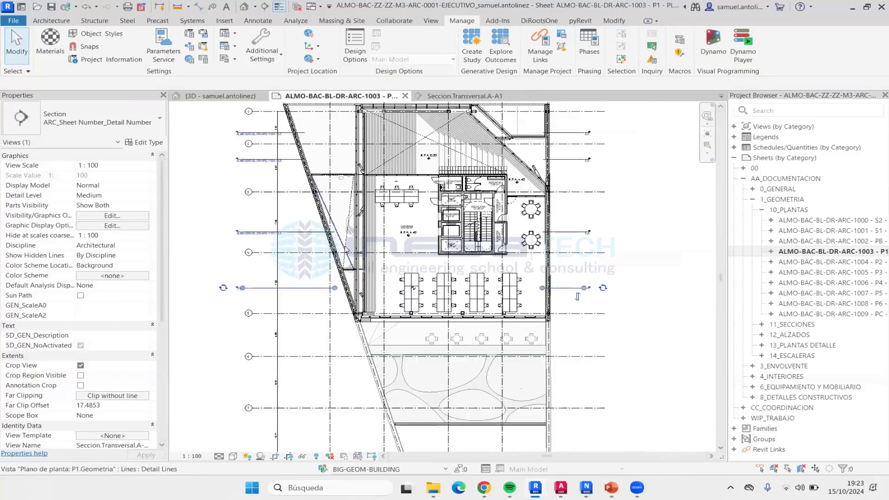
{"action": "left_click", "coordinate": [301, 238]}
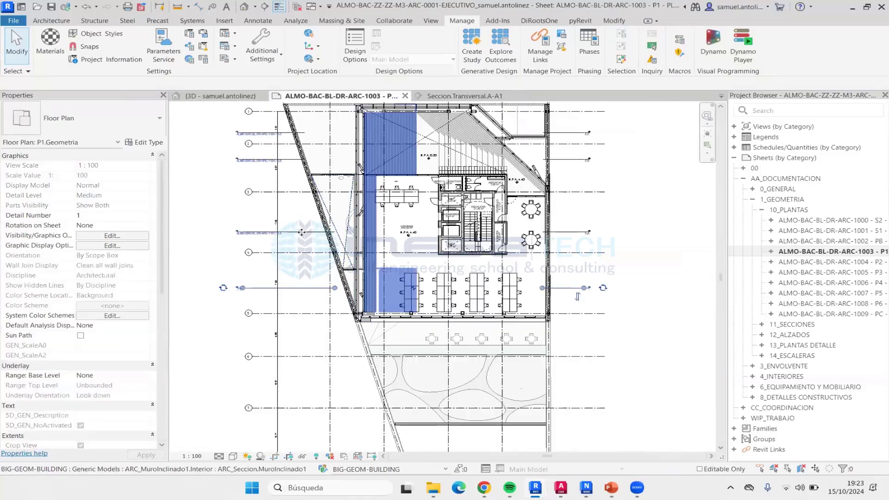
{"action": "left_click", "coordinate": [301, 232]}
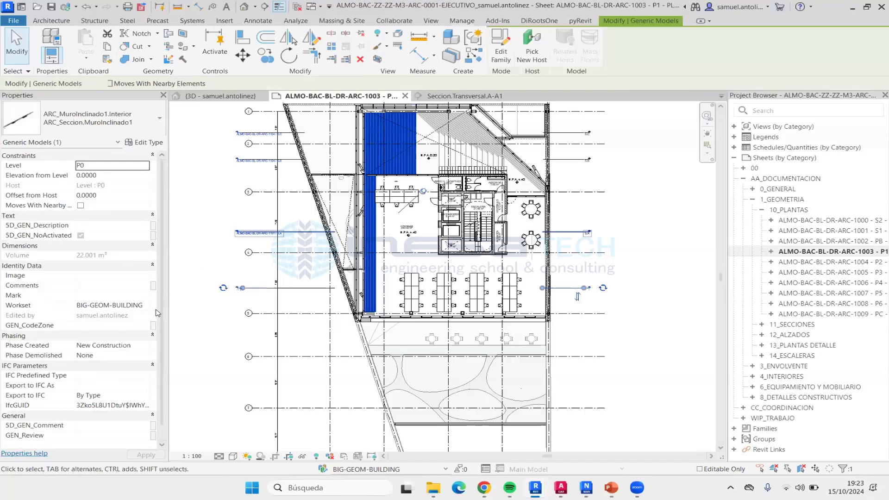
{"action": "scroll", "coordinate": [111, 366], "scroll_direction": "down", "scroll_amount": 3}
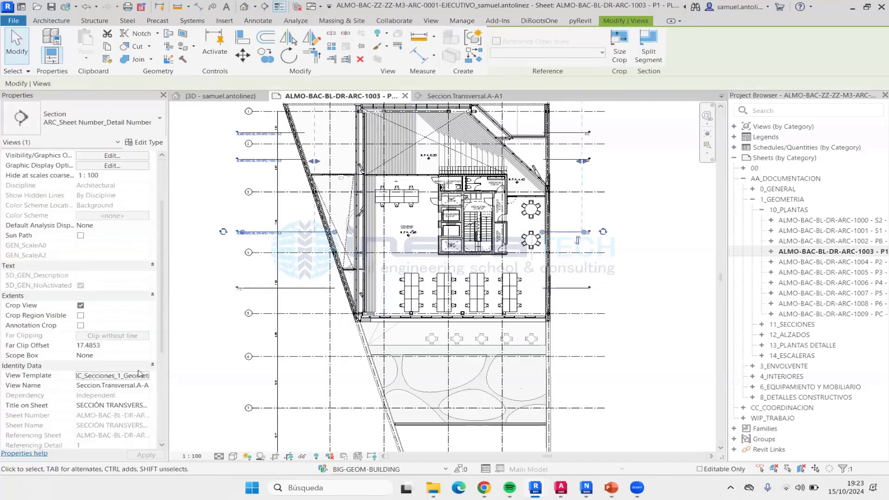
{"action": "left_click", "coordinate": [138, 374]}
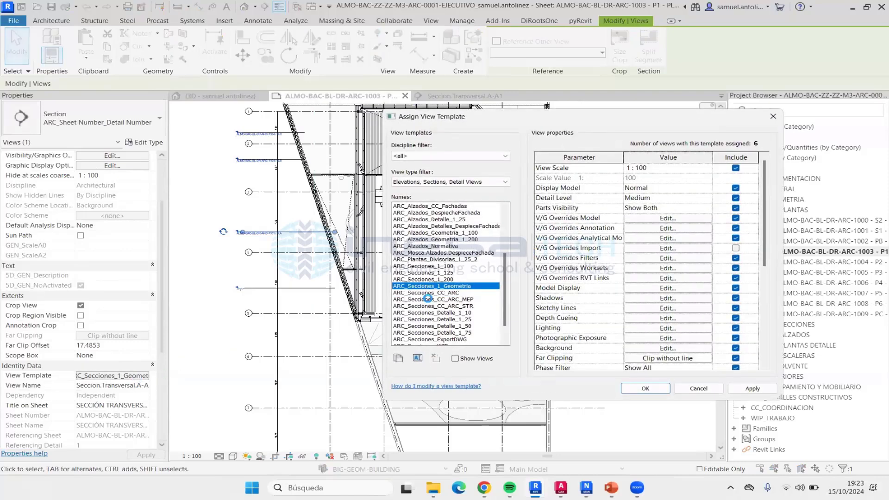
{"action": "key", "text": "Escape"}
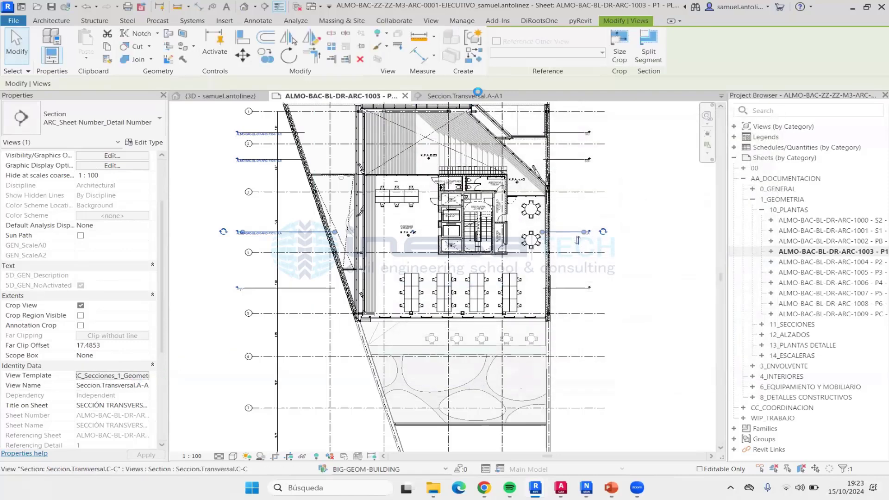
- Assign the view template ARC_Secciones_1_Geometria to the section view Seccion.Transversal.A-A1
{"action": "left_click", "coordinate": [471, 98]}
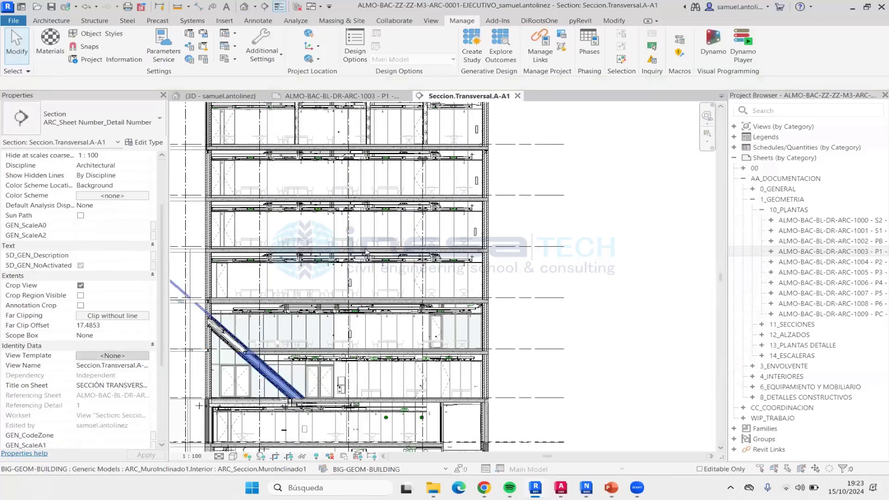
{"action": "left_click", "coordinate": [445, 251]}
{"action": "scroll", "coordinate": [444, 273], "scroll_direction": "down", "scroll_amount": 1}
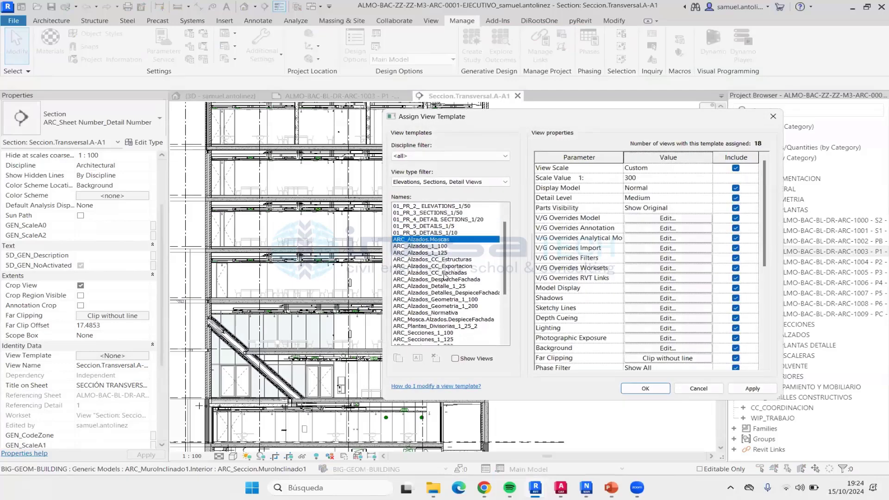
{"action": "scroll", "coordinate": [446, 277], "scroll_direction": "down", "scroll_amount": 3}
{"action": "left_click", "coordinate": [442, 306]}
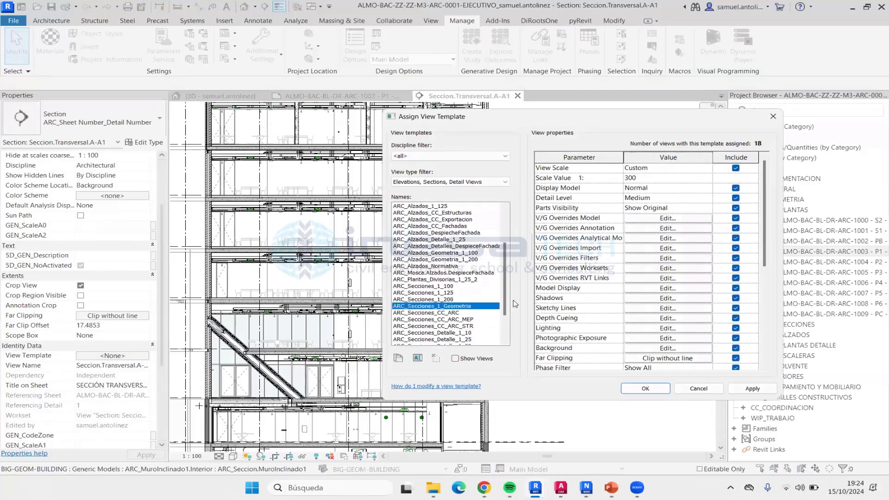
{"action": "left_click", "coordinate": [638, 389]}
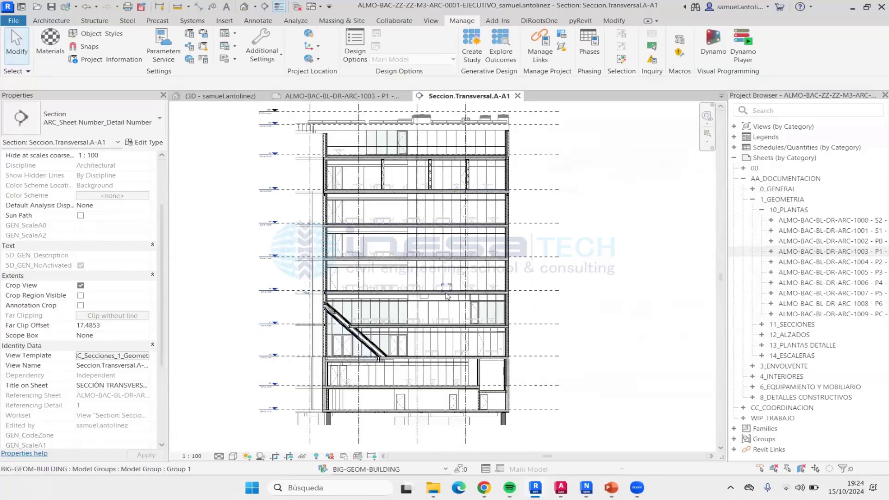
- Examine the full height of section A-A1 with its view template applied and return to the first-floor plan sheet
{"action": "scroll", "coordinate": [445, 319], "scroll_direction": "up", "scroll_amount": 2}
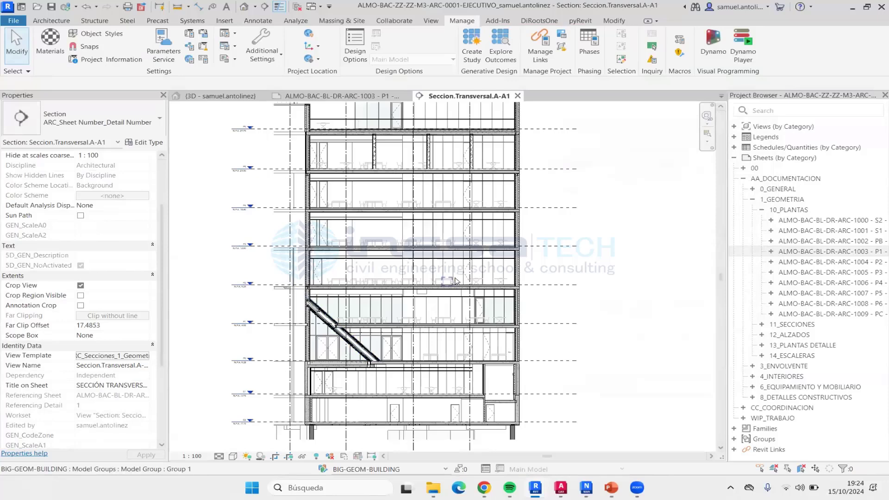
{"action": "scroll", "coordinate": [449, 281], "scroll_direction": "down", "scroll_amount": 1}
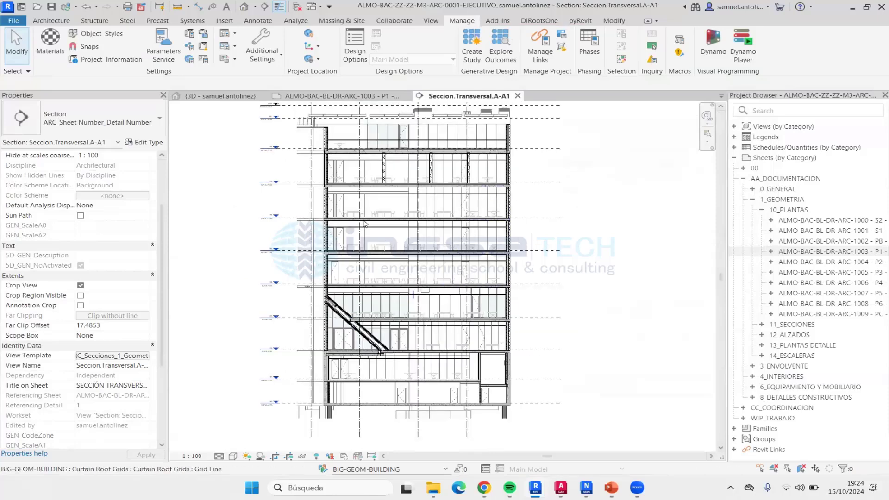
{"action": "scroll", "coordinate": [463, 287], "scroll_direction": "up", "scroll_amount": 2}
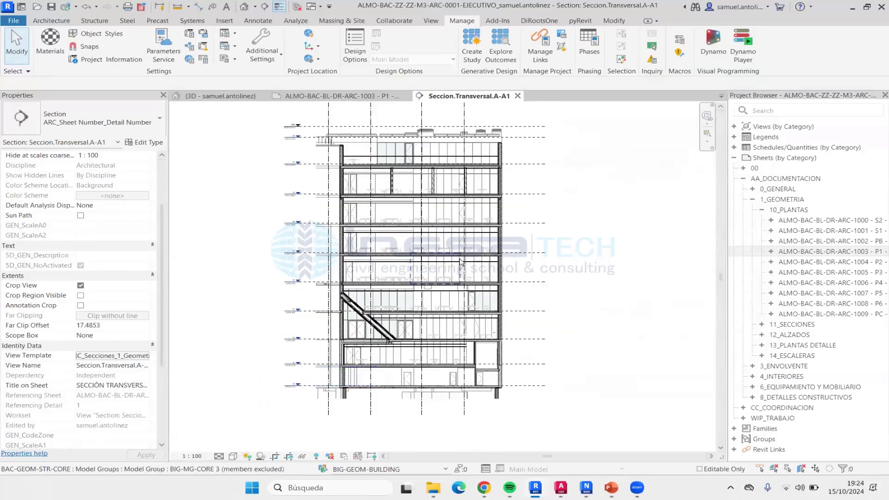
{"action": "middle_click_drag", "start_coordinate": [471, 291], "coordinate": [462, 327]}
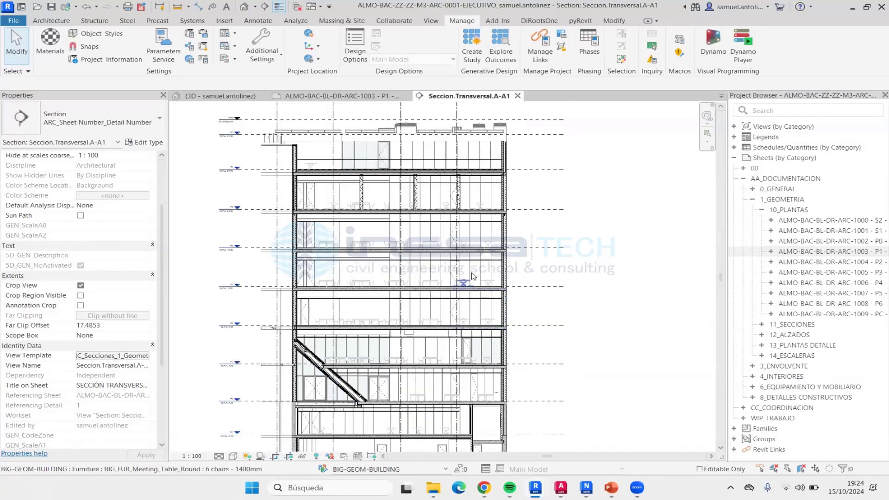
{"action": "scroll", "coordinate": [448, 241], "scroll_direction": "down", "scroll_amount": 2}
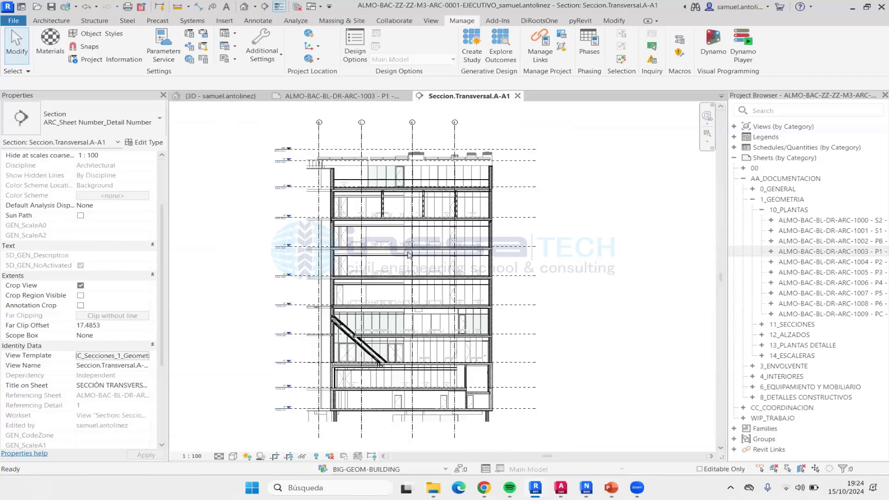
{"action": "left_click", "coordinate": [368, 99]}
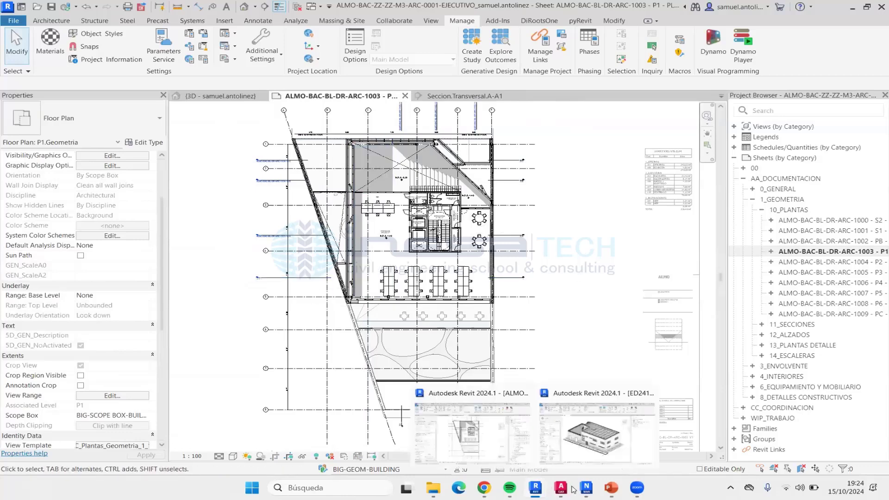
- Switch to the PowerPoint presentation to review the slide on productivity benefits, and return to the Revit plan sheet
{"action": "left_click", "coordinate": [610, 488]}
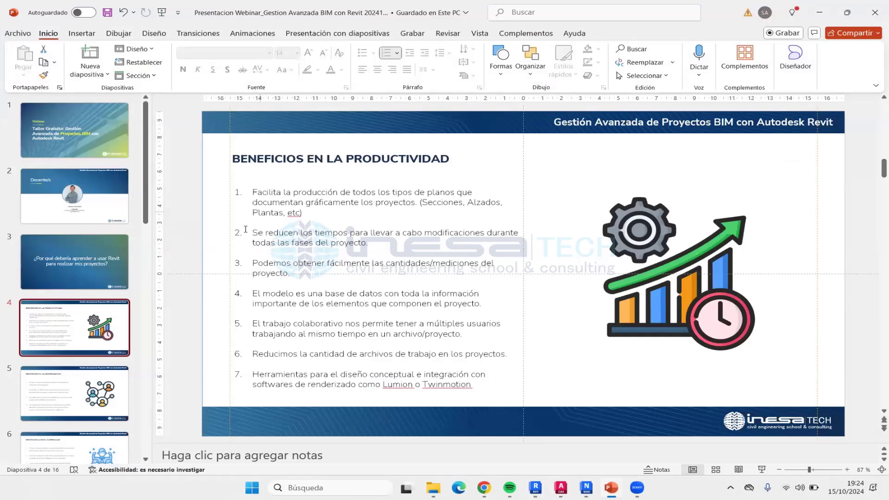
{"action": "left_click", "coordinate": [280, 234]}
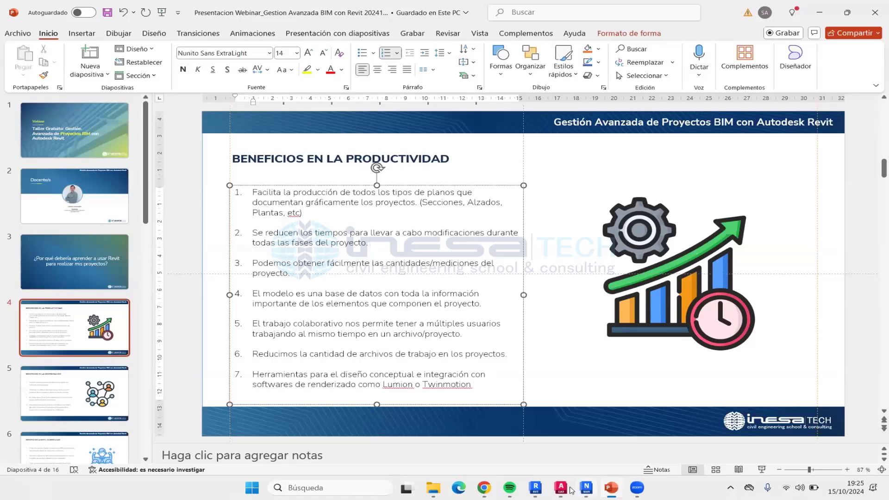
{"action": "mouse_move", "coordinate": [561, 488]}
{"action": "left_click", "coordinate": [501, 448]}
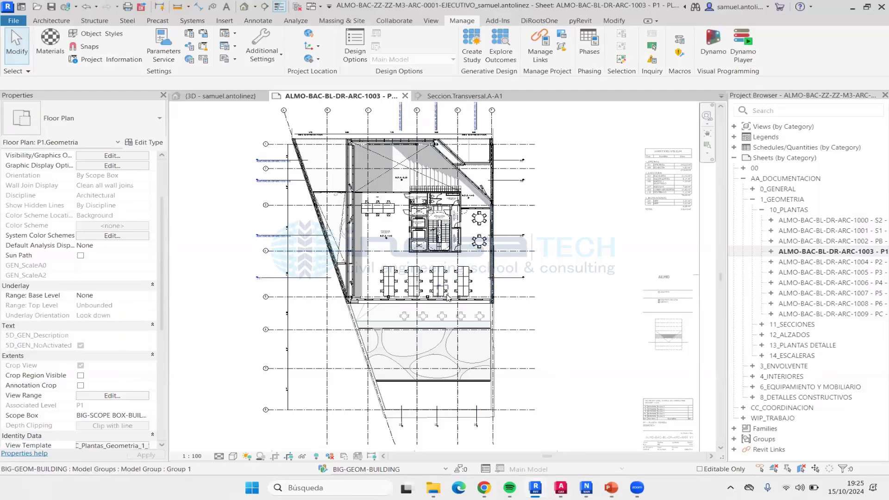
- Open the second-floor plan sheet ALMO-BAC-BL-DR-ARC-1004 and examine the floors in the section view Seccion.Transversal.A-A1
{"action": "scroll", "coordinate": [448, 299], "scroll_direction": "down", "scroll_amount": 1}
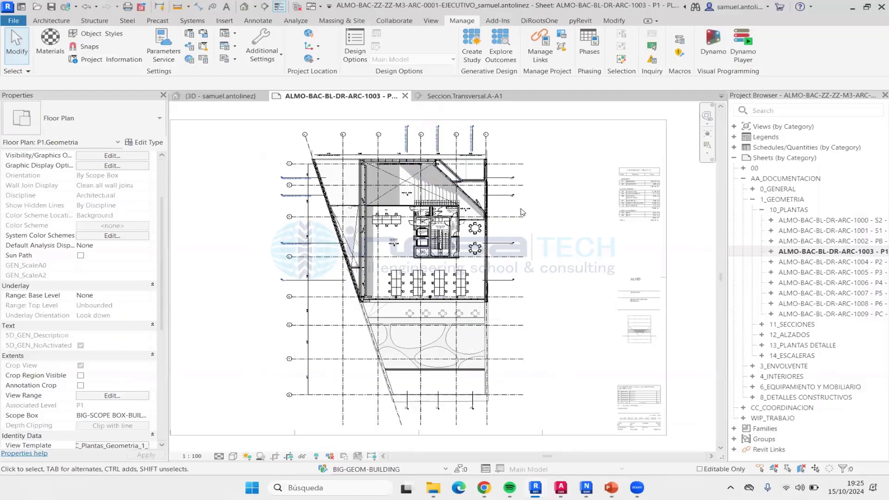
{"action": "scroll", "coordinate": [522, 212], "scroll_direction": "up", "scroll_amount": 1}
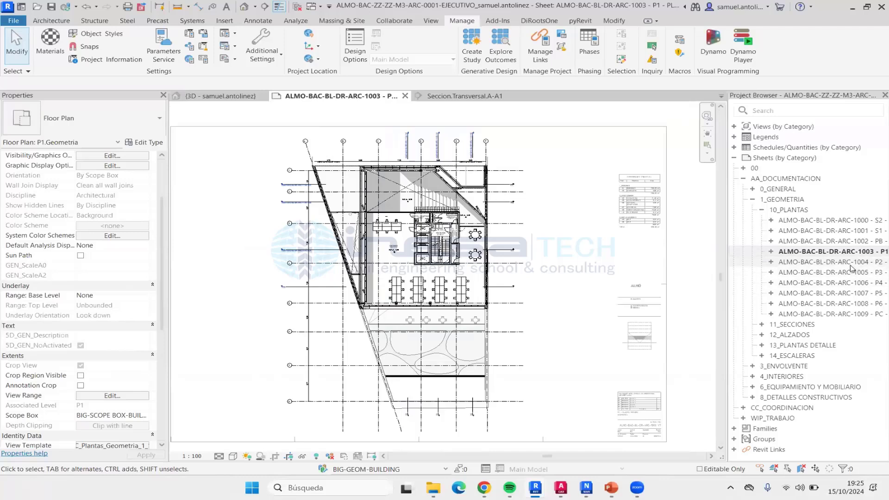
{"action": "left_click", "coordinate": [829, 262]}
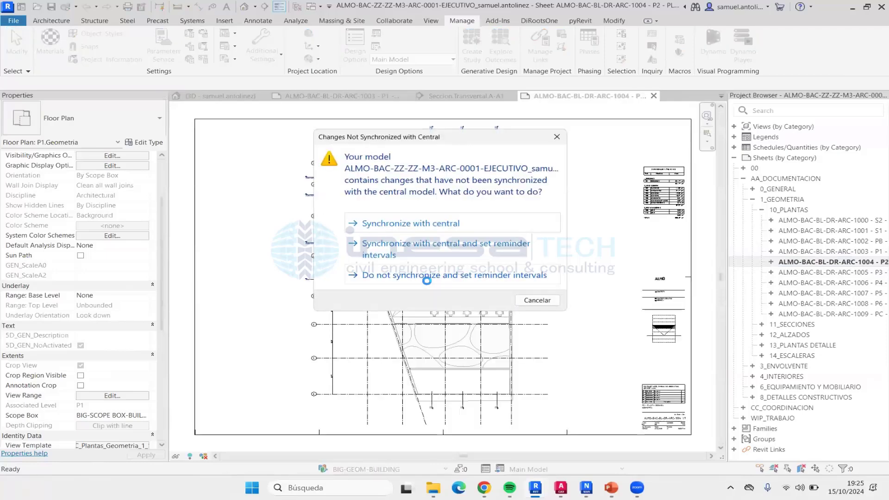
{"action": "left_click", "coordinate": [476, 96]}
{"action": "scroll", "coordinate": [414, 284], "scroll_direction": "up", "scroll_amount": 2}
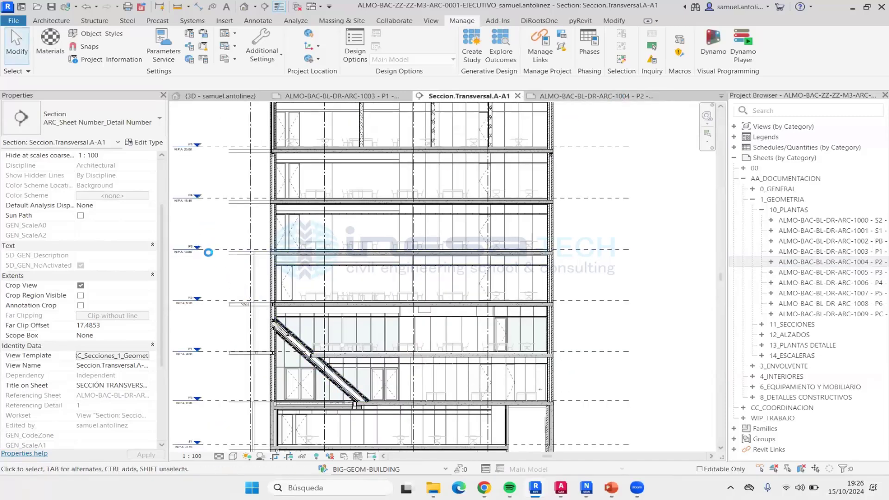
- Activate the floor plan on the P2 sheet and delete all instances of the workstation model group Group 1 visible in it
{"action": "left_click", "coordinate": [617, 94]}
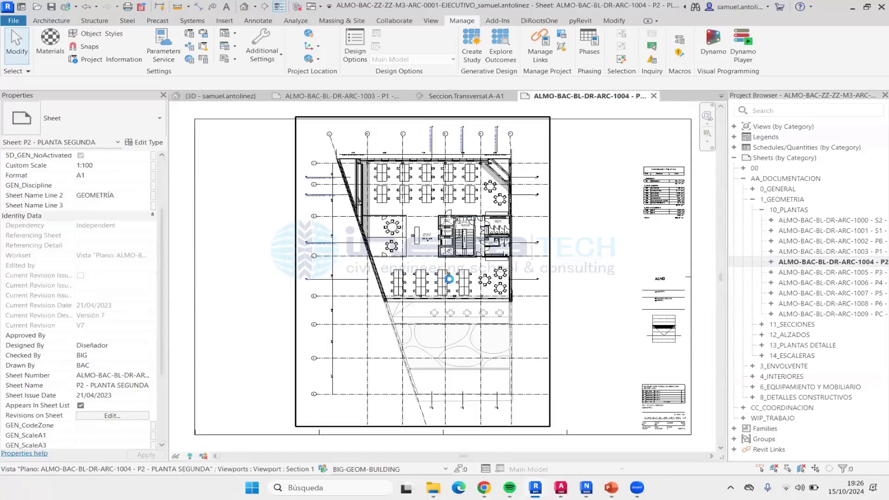
{"action": "scroll", "coordinate": [420, 280], "scroll_direction": "up", "scroll_amount": 3}
{"action": "double_click", "coordinate": [401, 280]}
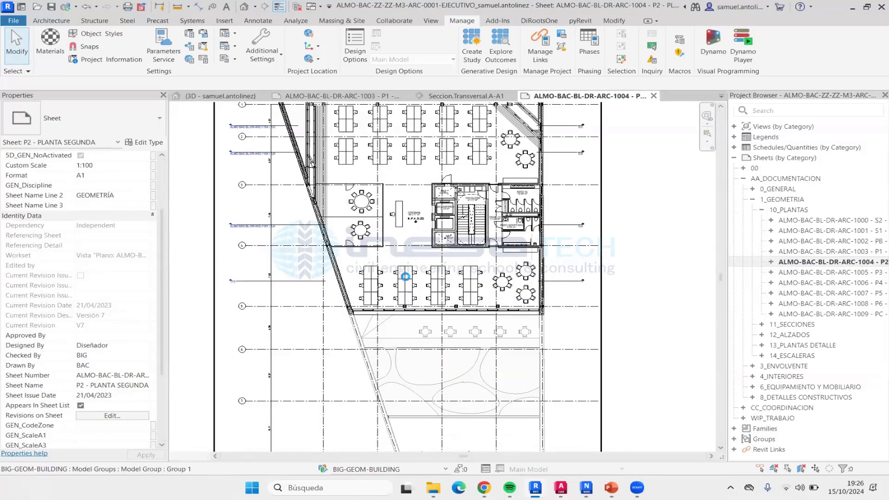
{"action": "left_click", "coordinate": [399, 281]}
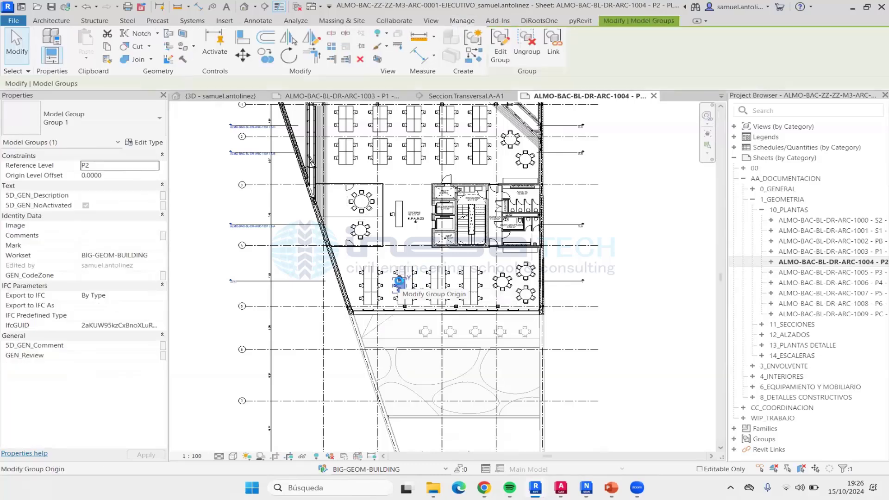
{"action": "right_click", "coordinate": [400, 280]}
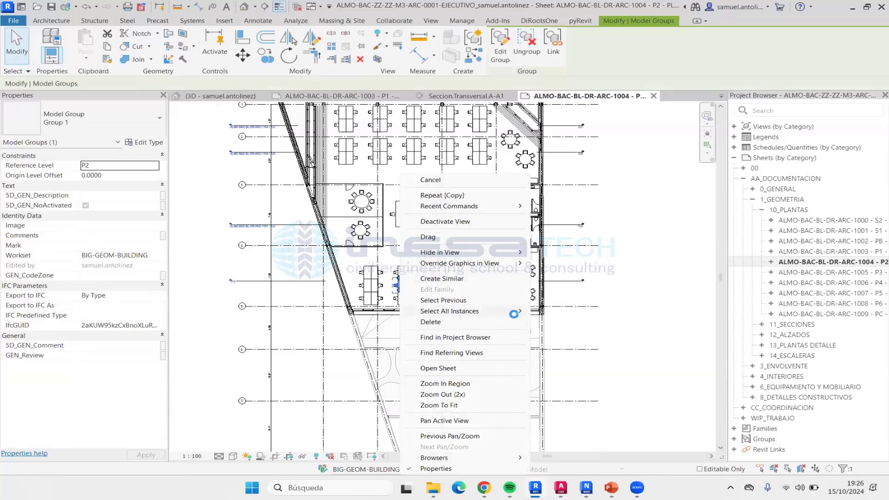
{"action": "mouse_move", "coordinate": [512, 311]}
{"action": "left_click", "coordinate": [557, 311]}
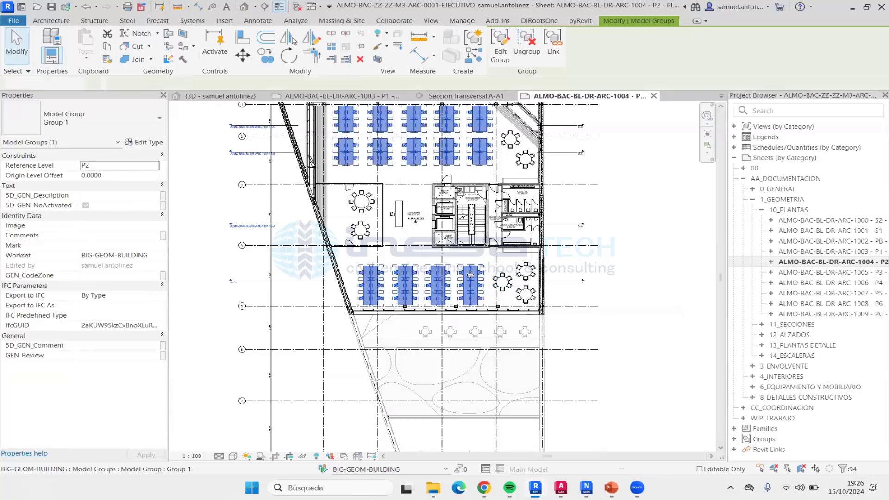
{"action": "key", "text": "Delete"}
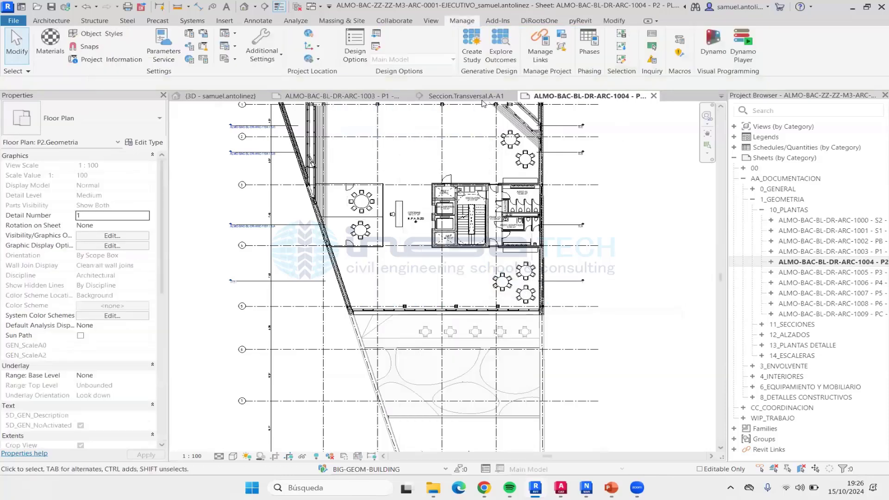
- Return to the section view Seccion.Transversal.A-A1 and check how the second floor reflects the deleted workstations
{"action": "left_click", "coordinate": [482, 97]}
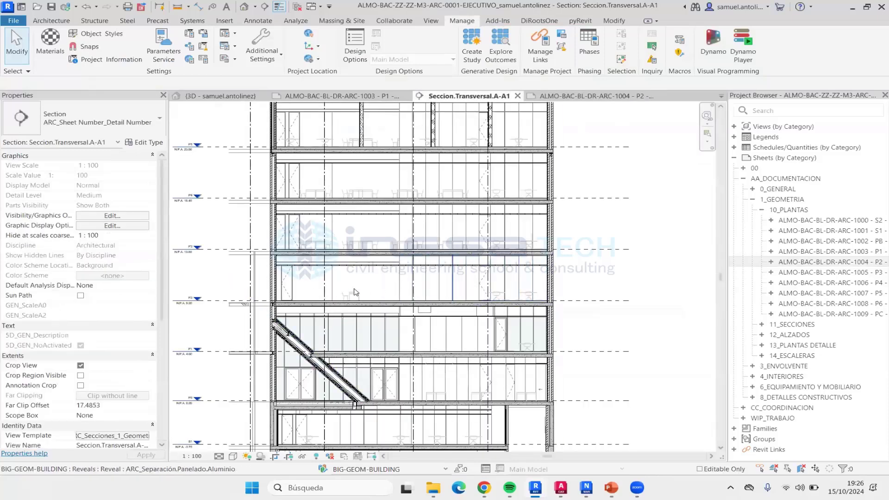
{"action": "scroll", "coordinate": [501, 288], "scroll_direction": "down", "scroll_amount": 4}
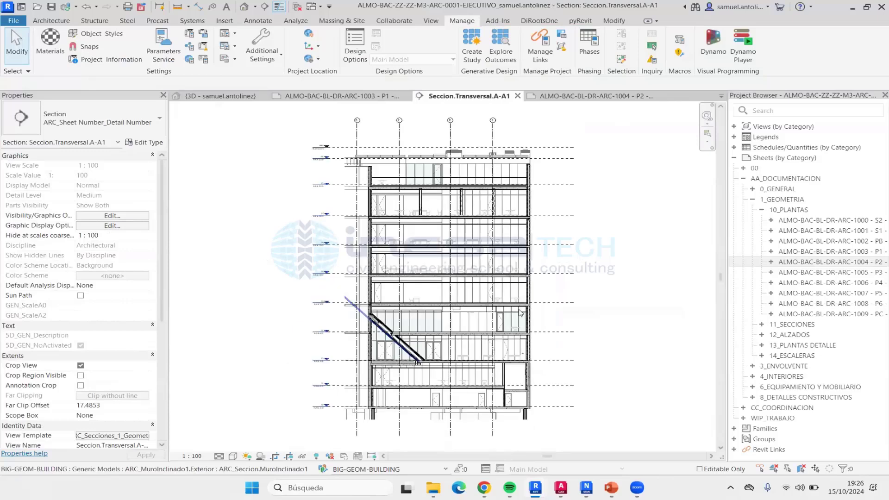
{"action": "scroll", "coordinate": [470, 281], "scroll_direction": "up", "scroll_amount": 1}
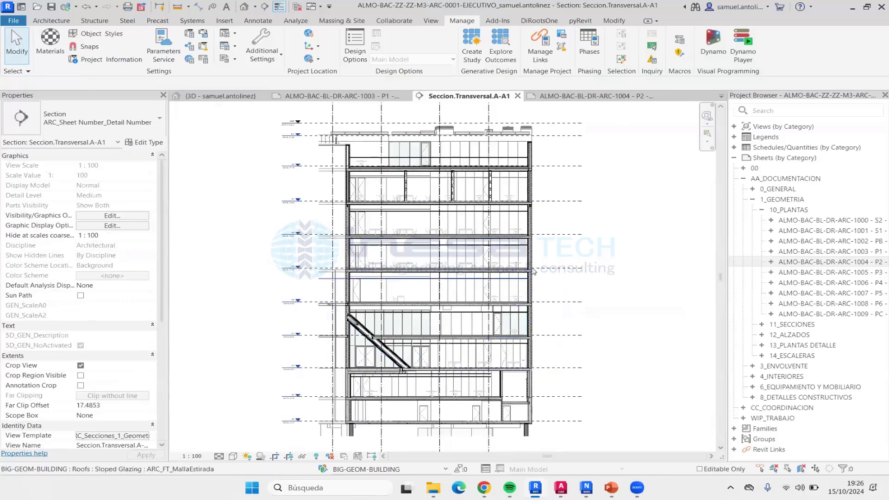
{"action": "scroll", "coordinate": [515, 299], "scroll_direction": "down", "scroll_amount": 1}
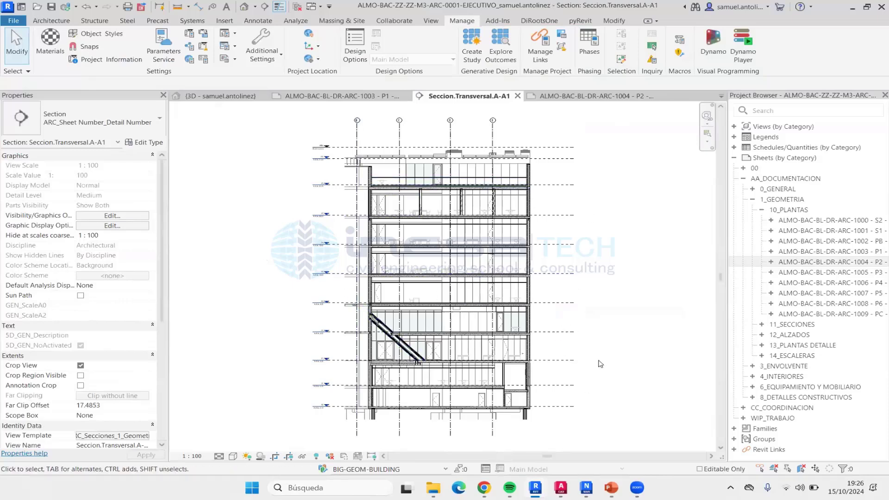
- Switch to PowerPoint and review the productivity benefit about obtaining project quantities and measurements
{"action": "mouse_move", "coordinate": [613, 489]}
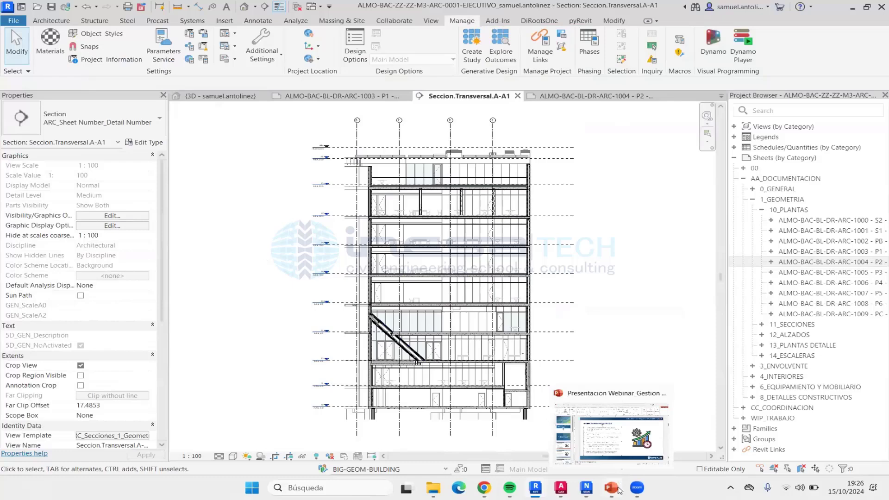
{"action": "left_click", "coordinate": [612, 433]}
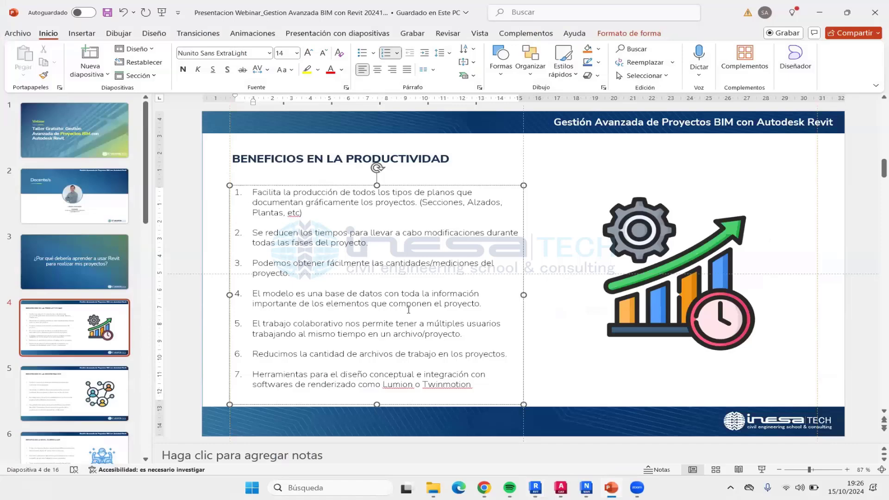
{"action": "scroll", "coordinate": [404, 315], "scroll_direction": "down", "scroll_amount": 2}
{"action": "scroll", "coordinate": [301, 290], "scroll_direction": "up", "scroll_amount": 2}
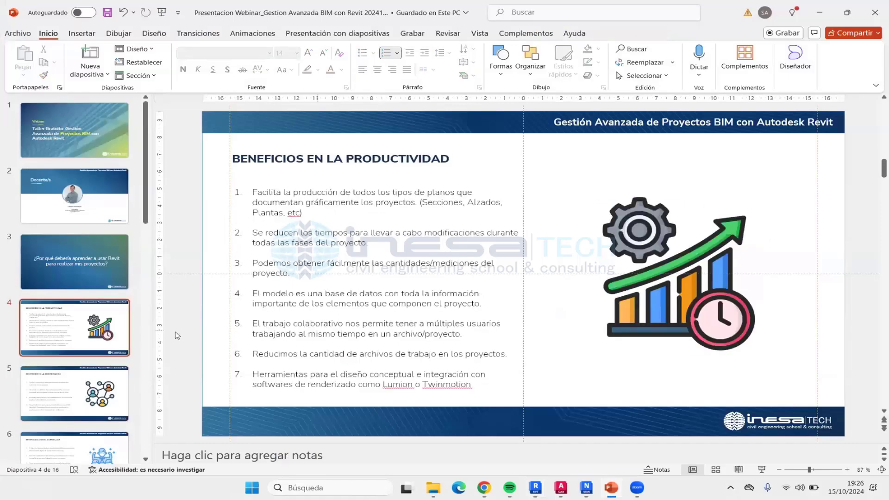
{"action": "left_click", "coordinate": [390, 264]}
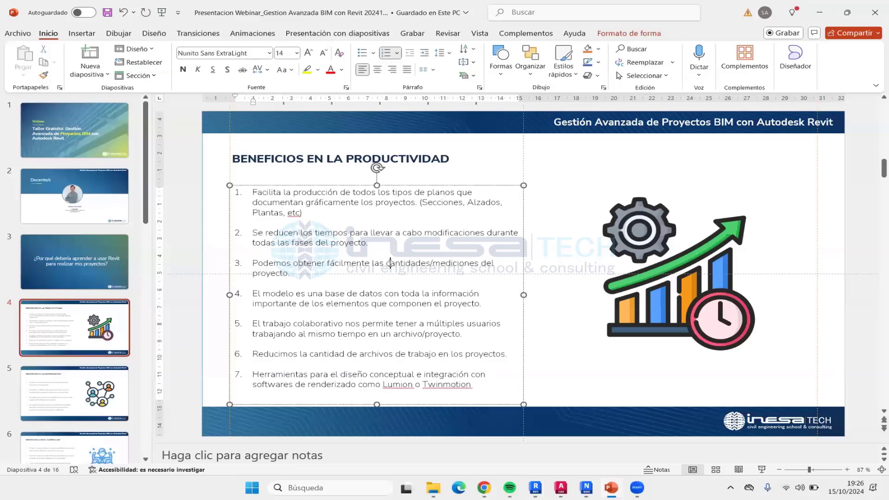
{"action": "left_click", "coordinate": [576, 259]}
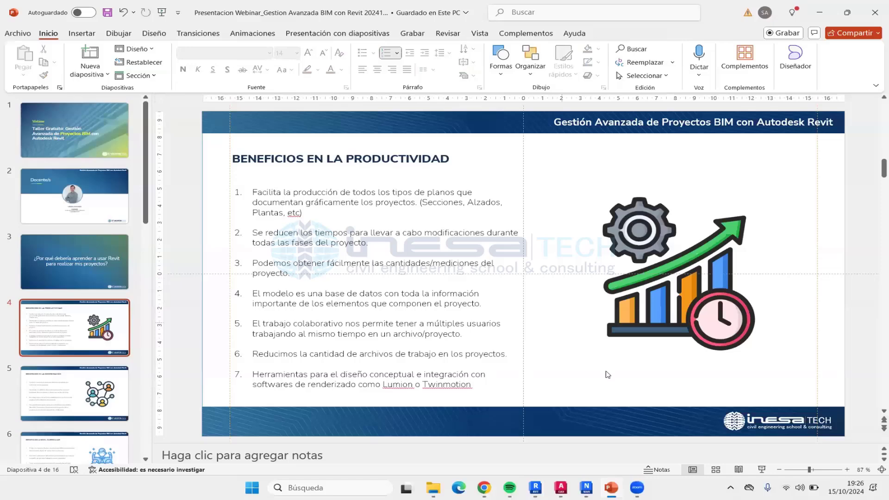
- Switch back to the Revit model, collapse the AA_DOCUMENTACION sheets, and list the schedules under CC_COORDINACION, 5D_MEDICIONES
{"action": "mouse_move", "coordinate": [544, 488]}
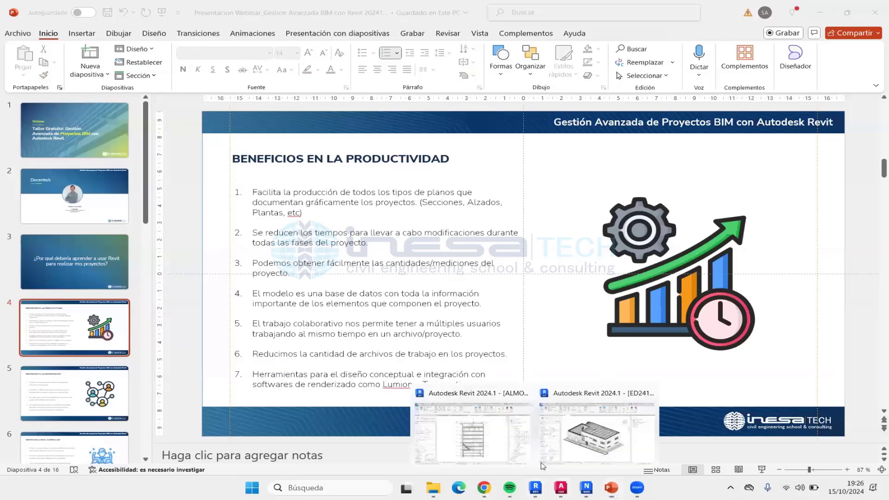
{"action": "left_click", "coordinate": [516, 447]}
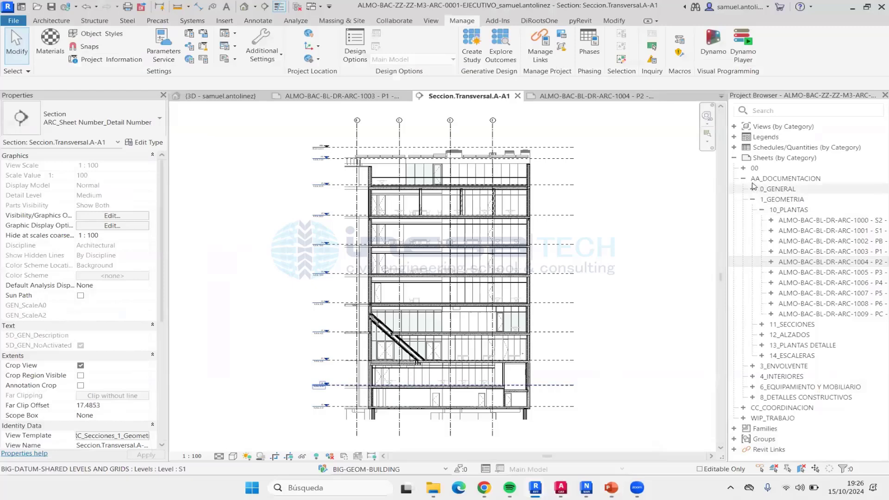
{"action": "double_click", "coordinate": [795, 178]}
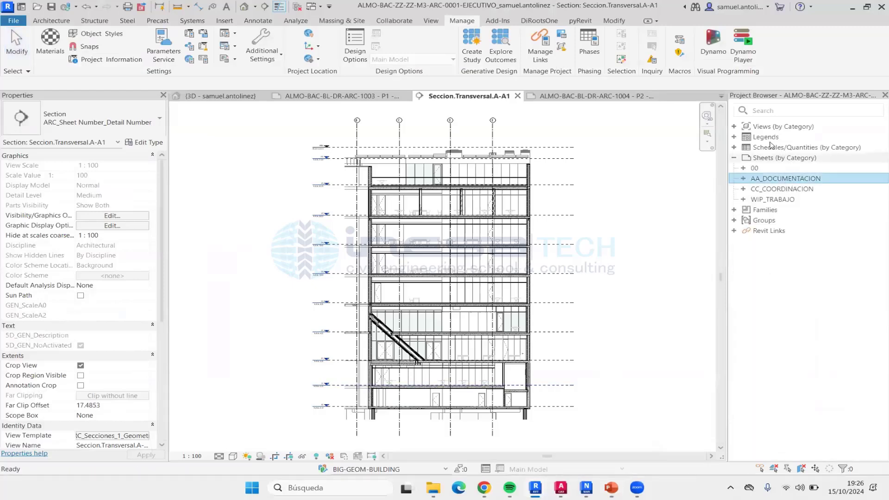
{"action": "left_click", "coordinate": [734, 148]}
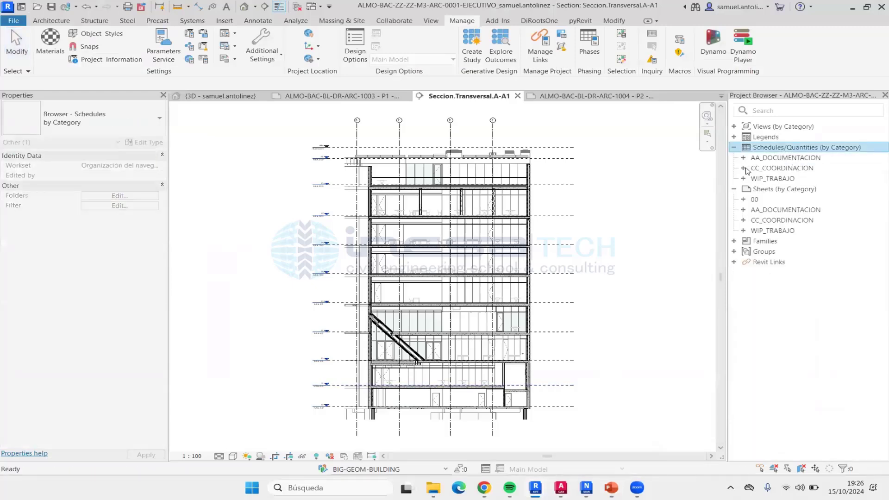
{"action": "left_click", "coordinate": [743, 169]}
{"action": "left_click", "coordinate": [754, 179]}
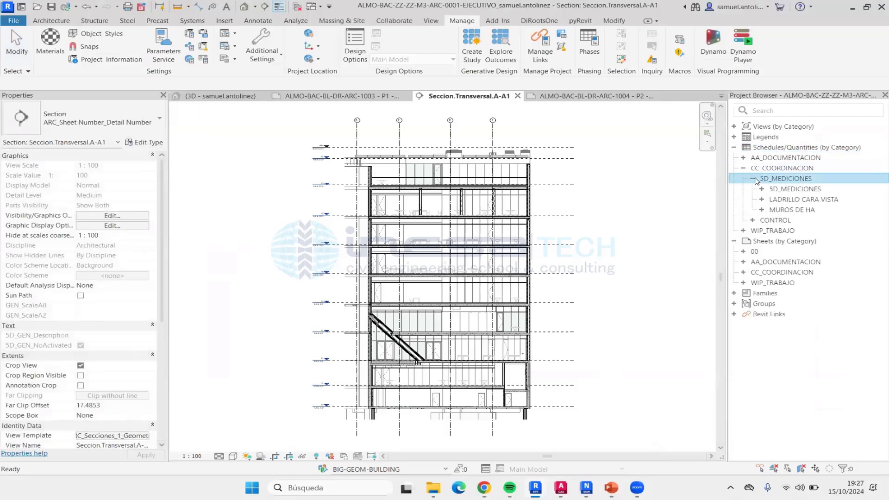
{"action": "left_click", "coordinate": [772, 191]}
{"action": "left_click", "coordinate": [763, 189]}
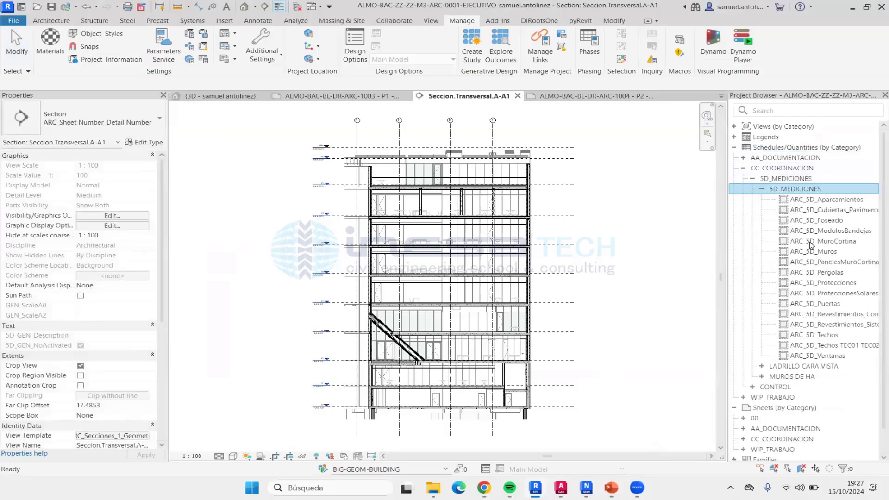
- Open the wall schedule ARC_5D_Muros and examine the areas per wall type and level
{"action": "left_click", "coordinate": [837, 253]}
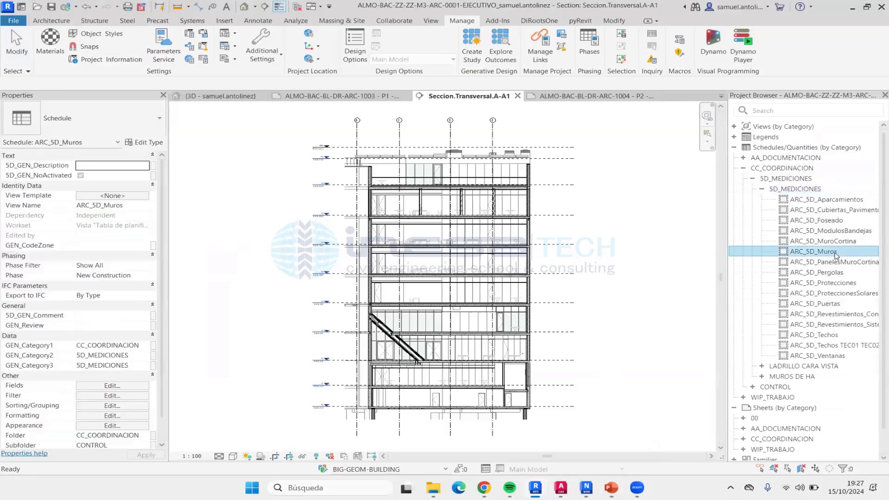
{"action": "double_click", "coordinate": [815, 251]}
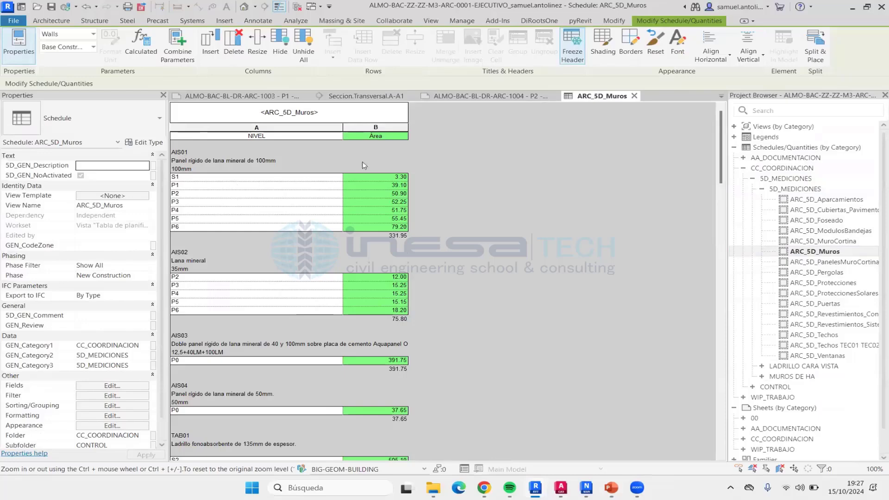
{"action": "scroll", "coordinate": [392, 175], "scroll_direction": "down", "scroll_amount": 10}
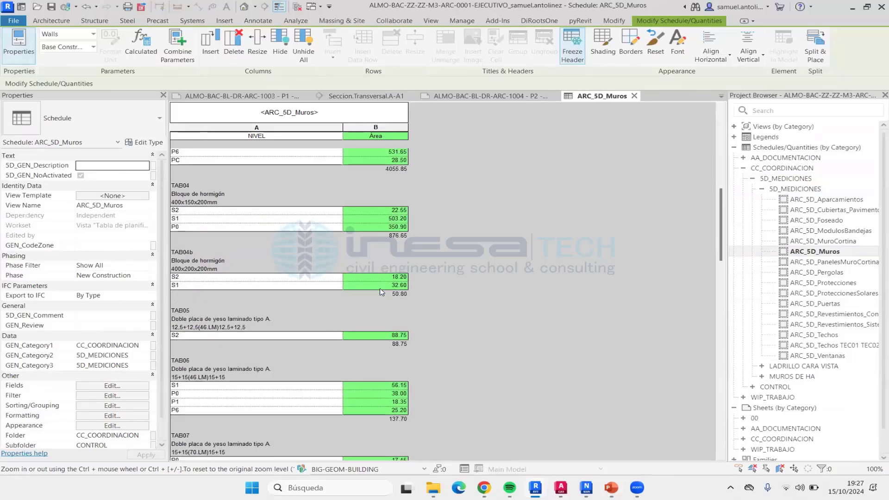
{"action": "scroll", "coordinate": [381, 292], "scroll_direction": "down", "scroll_amount": 10}
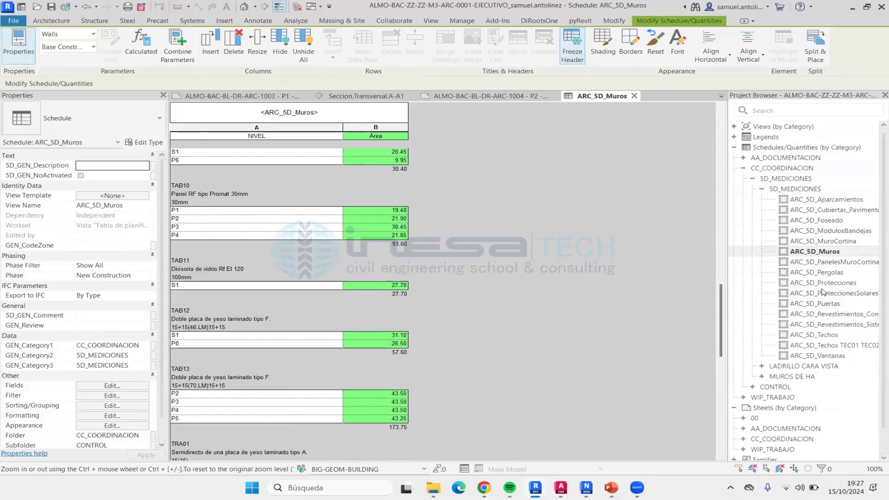
- Open the door schedule ARC_5D_Puertas and examine the door counts per type and level
{"action": "left_click", "coordinate": [834, 251]}
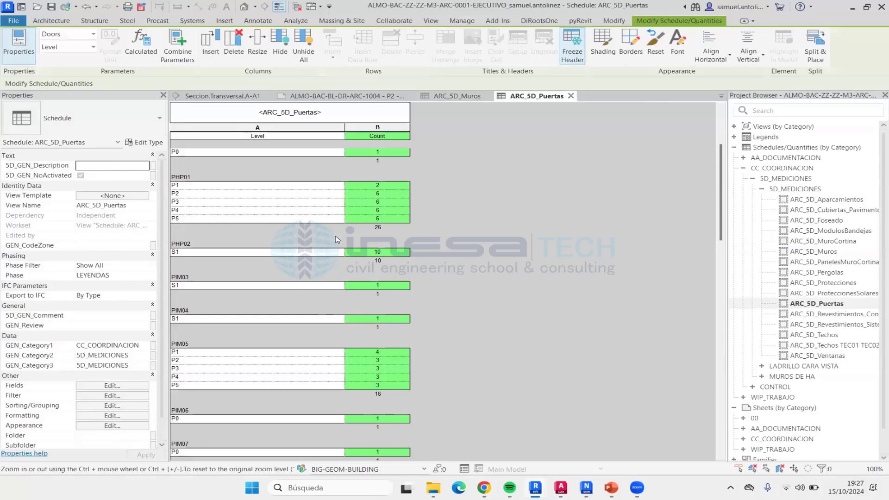
{"action": "scroll", "coordinate": [337, 239], "scroll_direction": "up", "scroll_amount": 5}
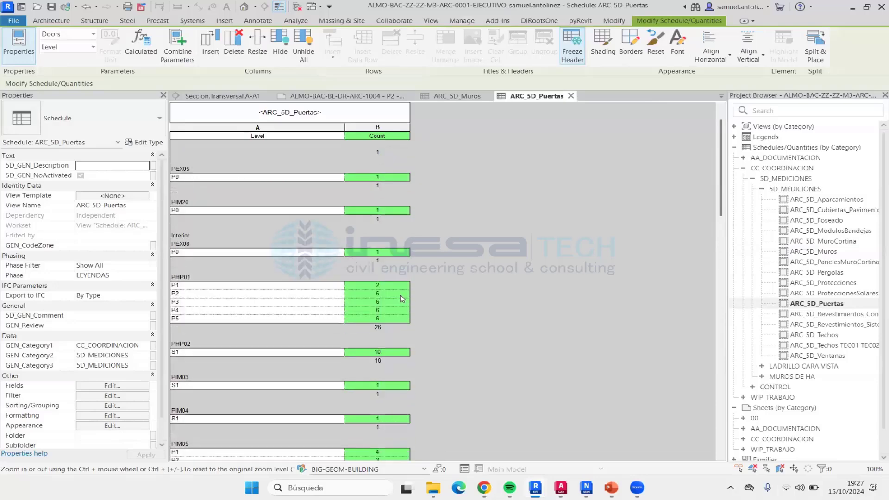
{"action": "scroll", "coordinate": [398, 302], "scroll_direction": "down", "scroll_amount": 5}
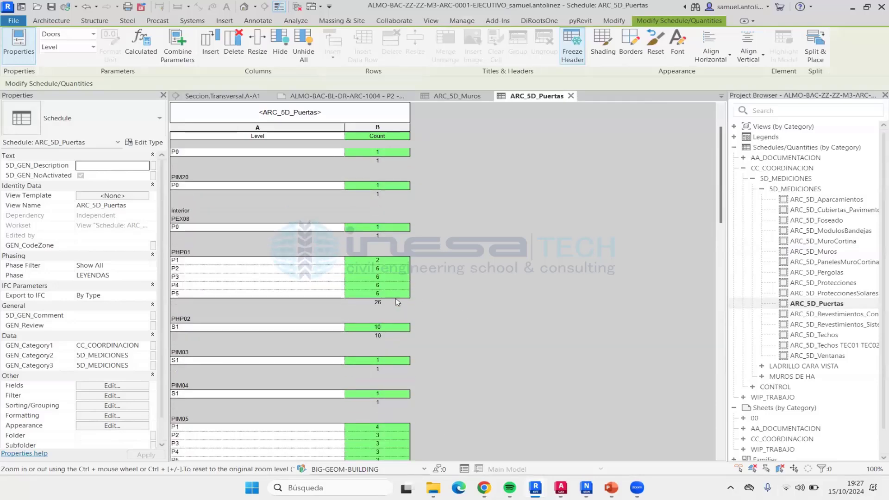
- Read through the exterior and interior door types in the schedule and compare their counts per level
{"action": "scroll", "coordinate": [419, 232], "scroll_direction": "down", "scroll_amount": 3}
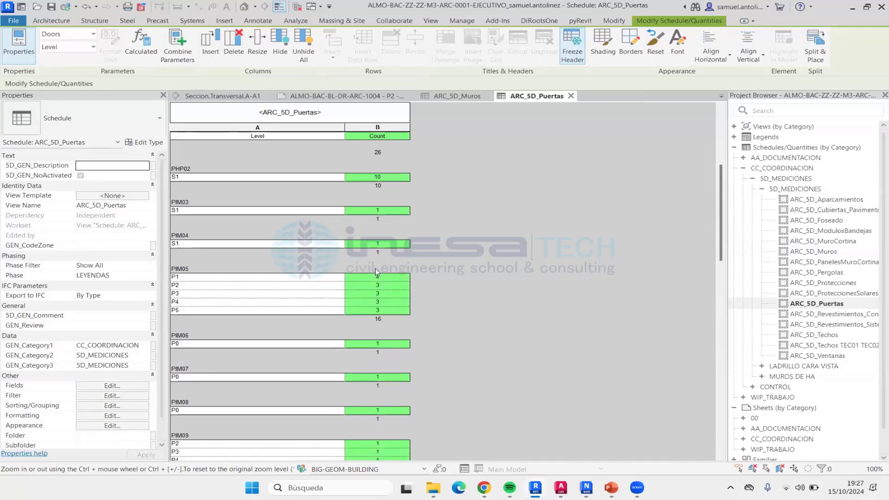
{"action": "scroll", "coordinate": [399, 252], "scroll_direction": "up", "scroll_amount": 5}
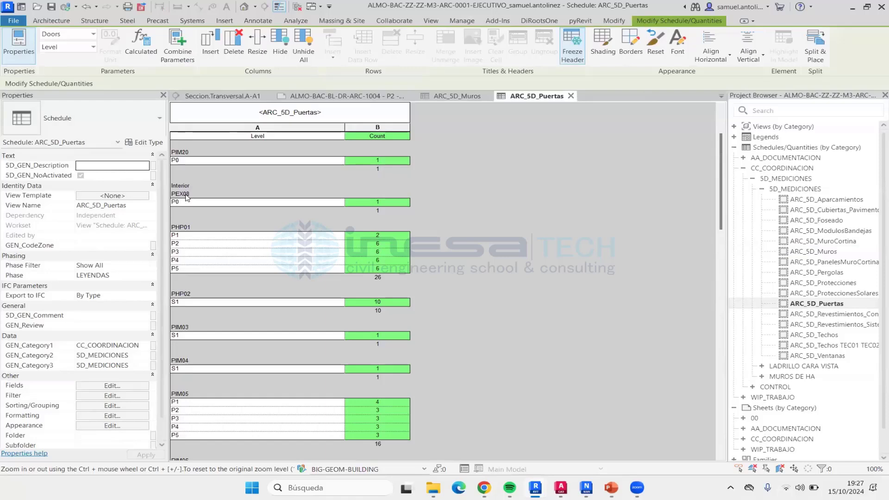
{"action": "scroll", "coordinate": [252, 226], "scroll_direction": "up", "scroll_amount": 3}
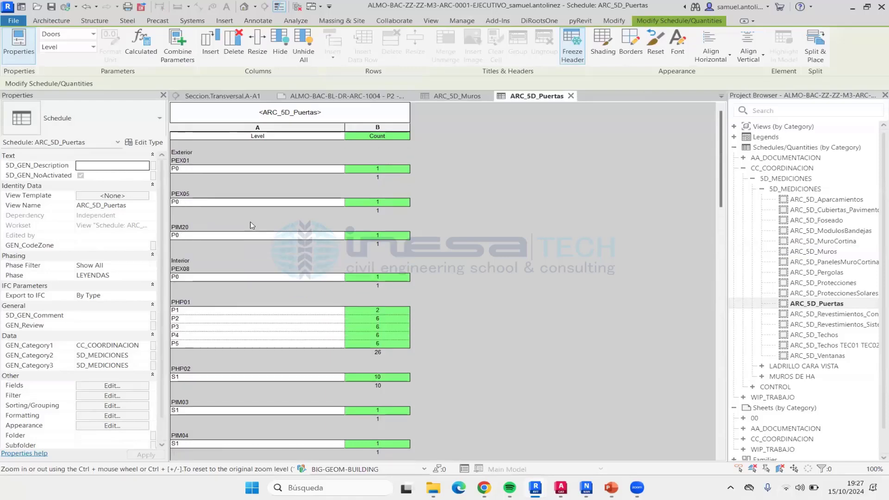
{"action": "scroll", "coordinate": [388, 251], "scroll_direction": "down", "scroll_amount": 7}
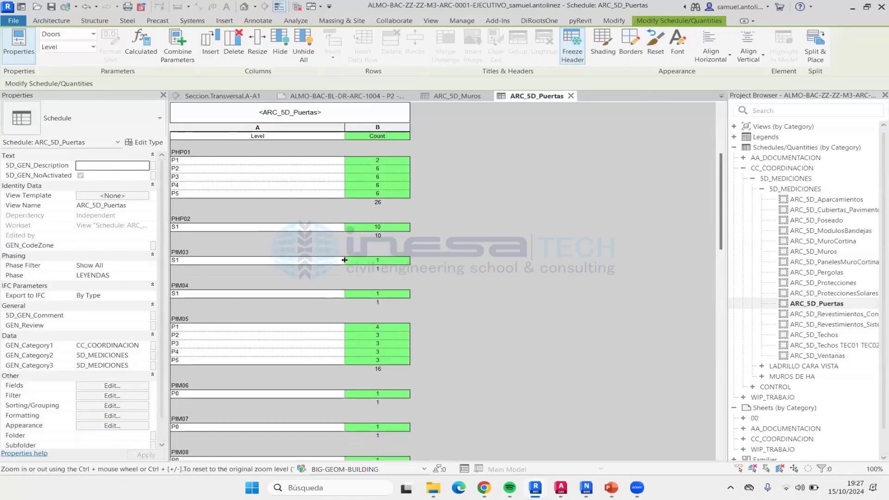
{"action": "scroll", "coordinate": [369, 319], "scroll_direction": "down", "scroll_amount": 2}
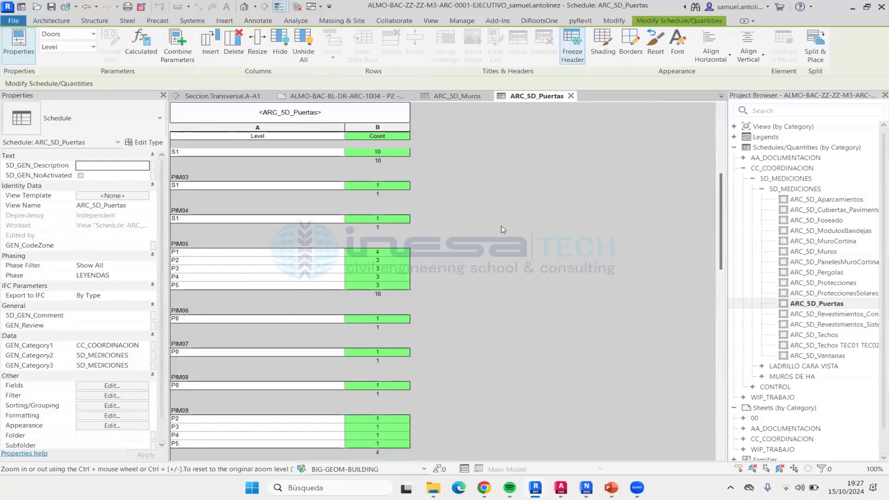
{"action": "scroll", "coordinate": [465, 234], "scroll_direction": "up", "scroll_amount": 8}
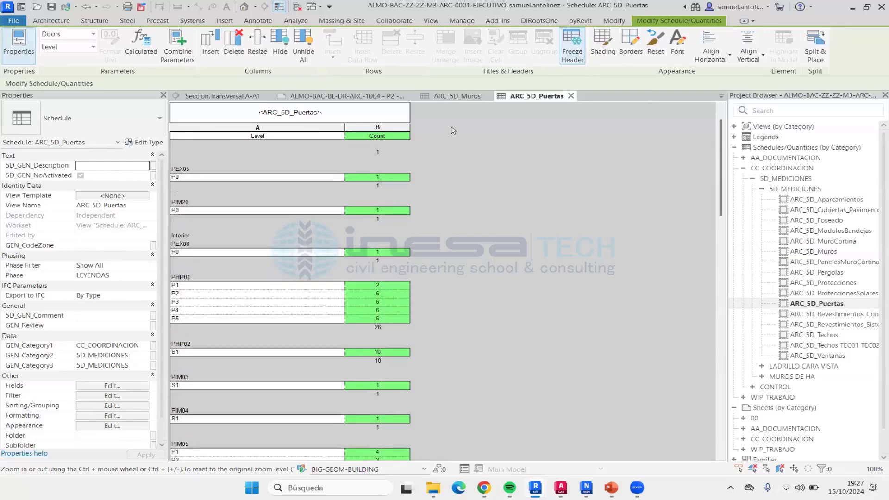
- Close every open view except the 3D view and reopen the wall schedule ARC_5D_Muros
{"action": "left_click", "coordinate": [721, 97]}
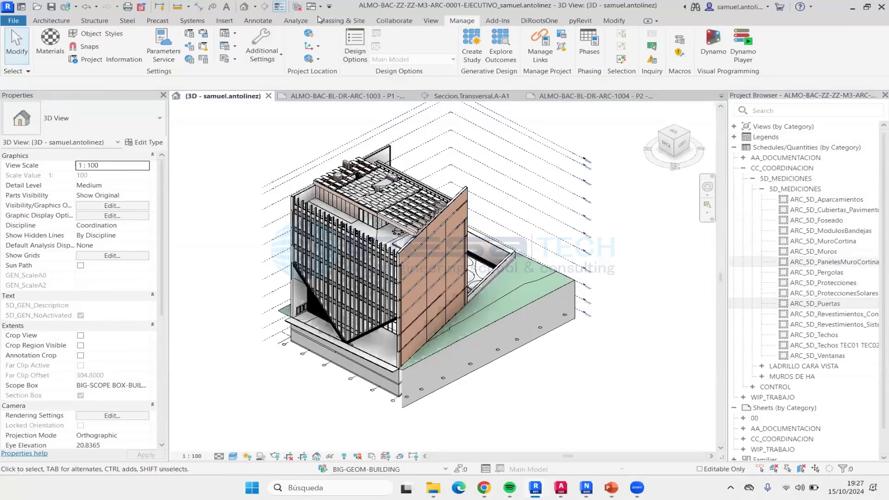
{"action": "left_click", "coordinate": [297, 6]}
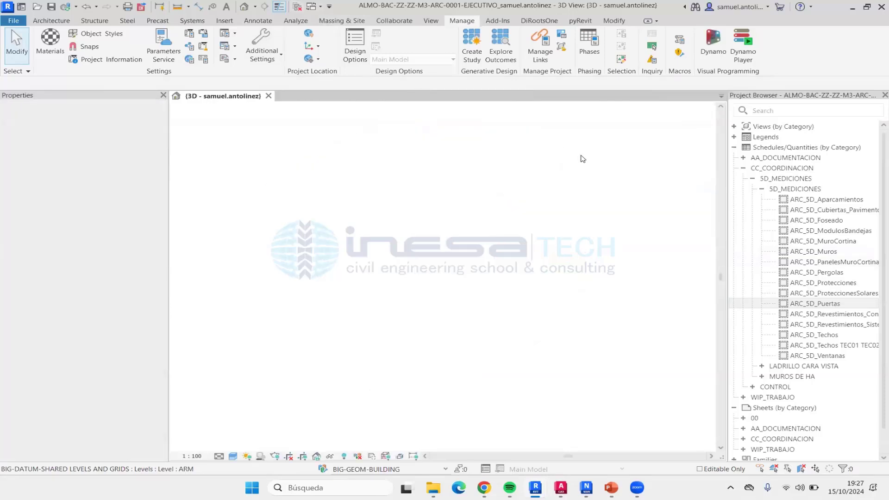
{"action": "double_click", "coordinate": [816, 252]}
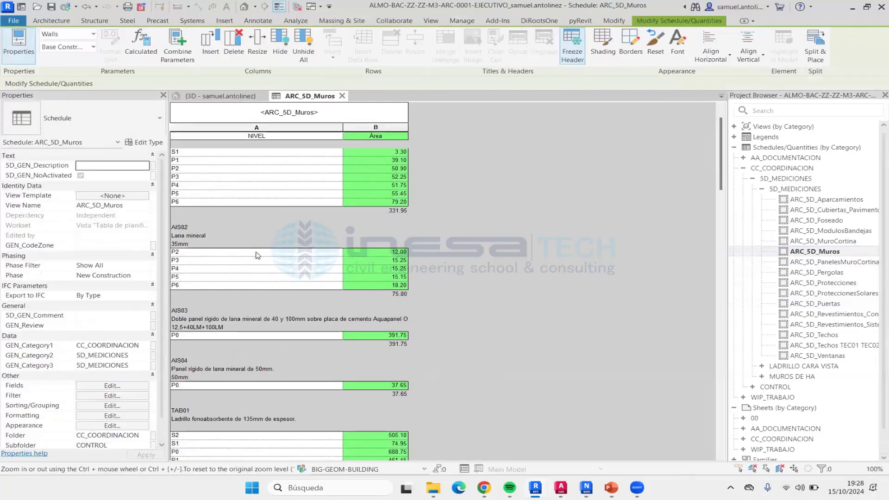
- Select the TAB01 area cells for levels S2 through PC and temporarily isolate the corresponding walls in the 3D view
{"action": "scroll", "coordinate": [258, 255], "scroll_direction": "down", "scroll_amount": 5}
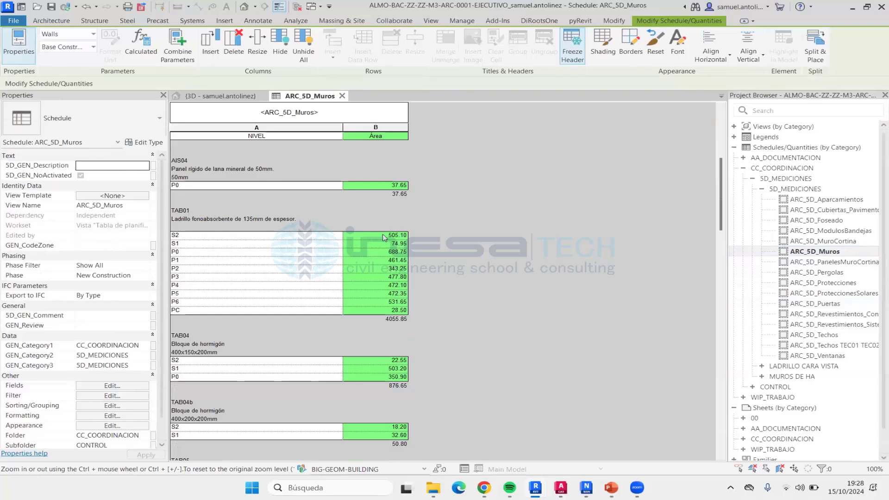
{"action": "left_click_drag", "start_coordinate": [384, 238], "coordinate": [381, 310]}
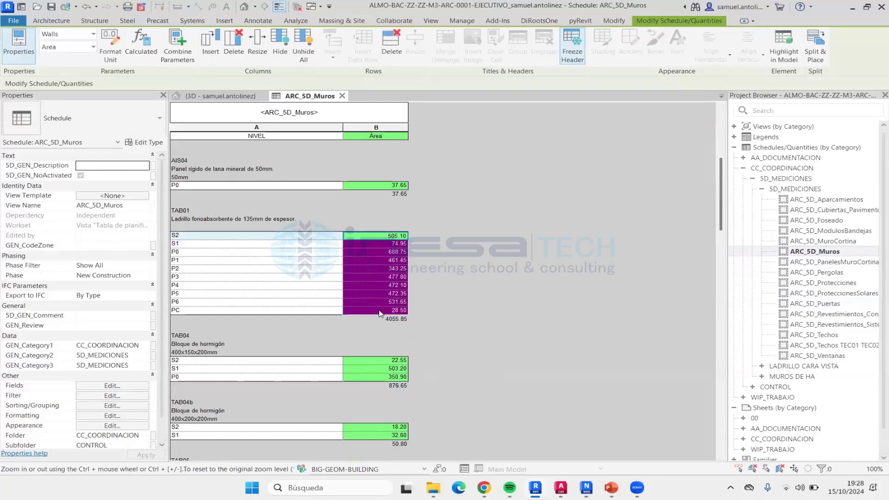
{"action": "left_click", "coordinate": [230, 97]}
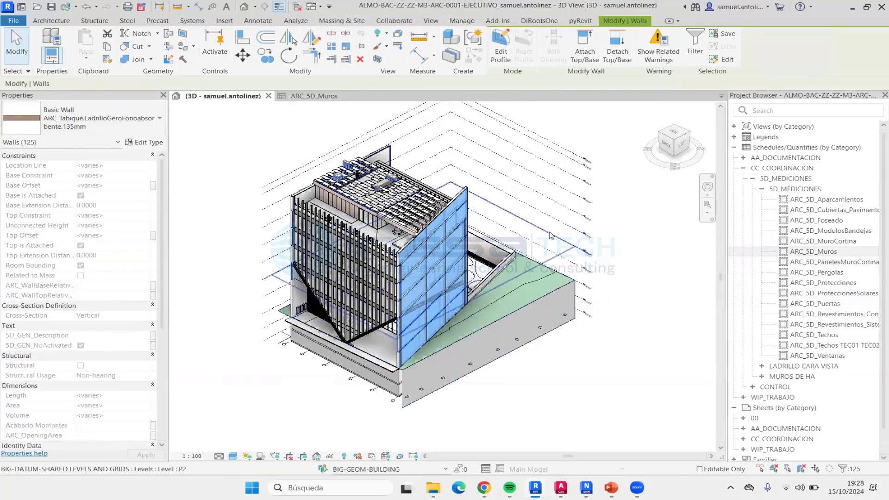
{"action": "key", "text": "h"}
{"action": "key", "text": "i"}
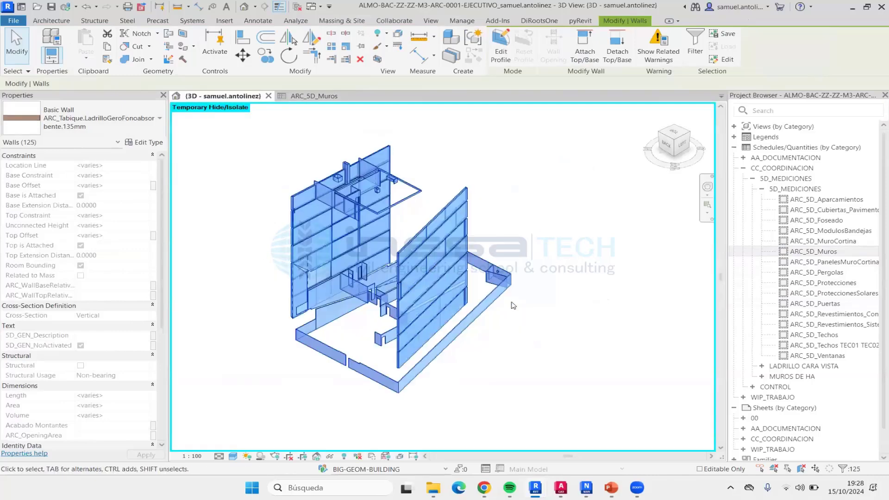
{"action": "key", "text": "Escape"}
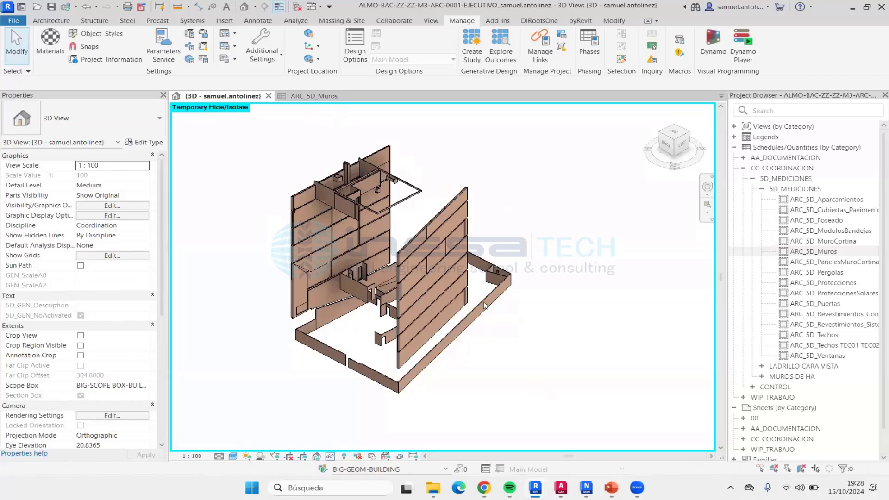
- Reset the temporary isolation in the 3D view and return to ARC_5D_Muros to examine the TAB wall areas
{"action": "key", "text": "h"}
{"action": "key", "text": "r"}
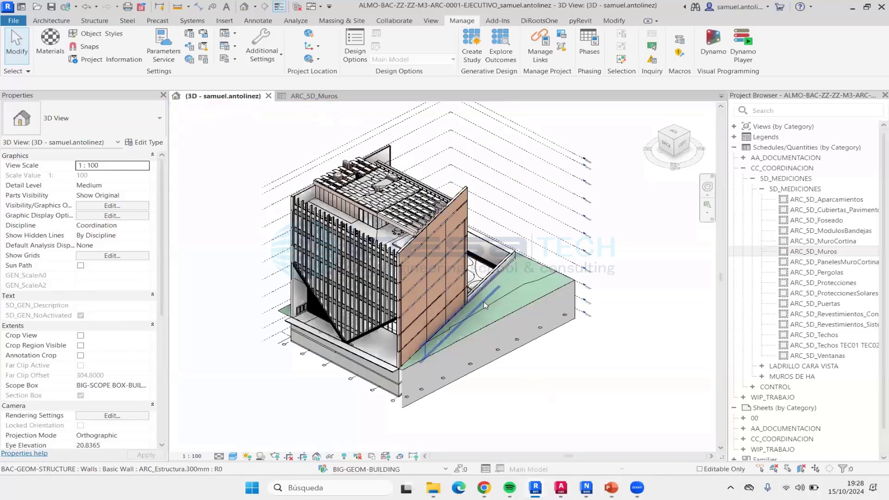
{"action": "left_click", "coordinate": [331, 99]}
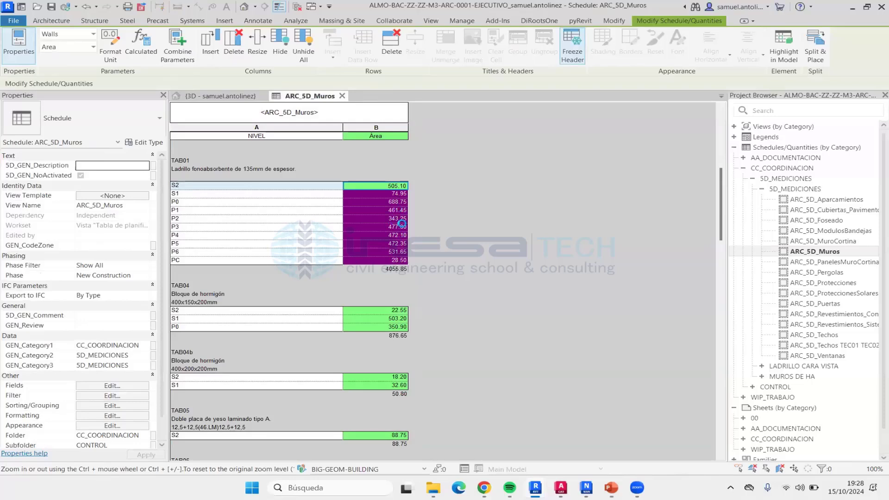
{"action": "scroll", "coordinate": [392, 232], "scroll_direction": "down", "scroll_amount": 2}
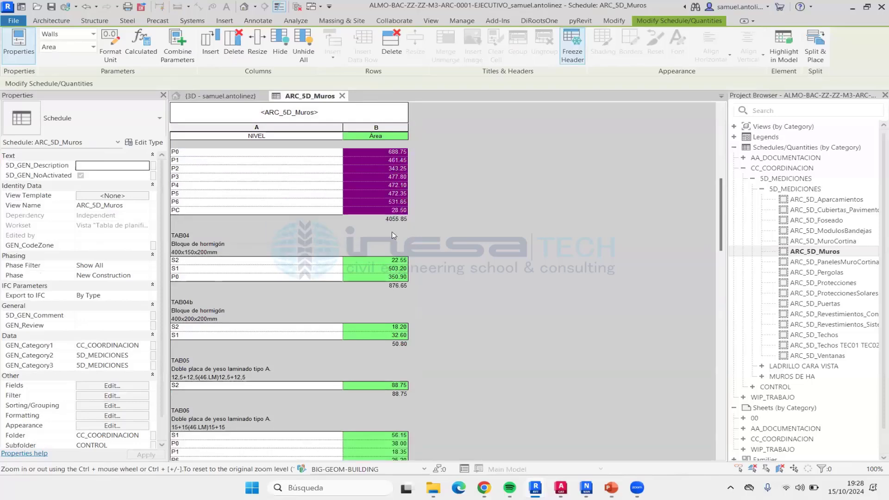
{"action": "scroll", "coordinate": [392, 232], "scroll_direction": "up", "scroll_amount": 2}
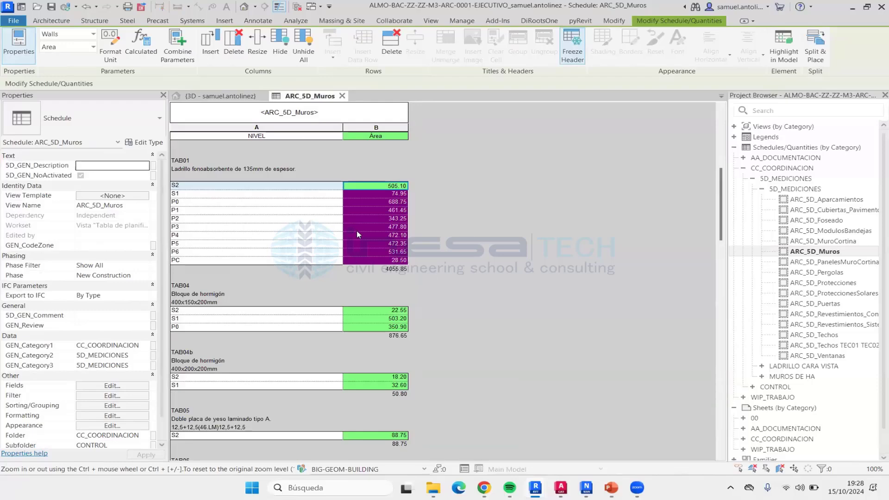
{"action": "scroll", "coordinate": [356, 231], "scroll_direction": "down", "scroll_amount": 6}
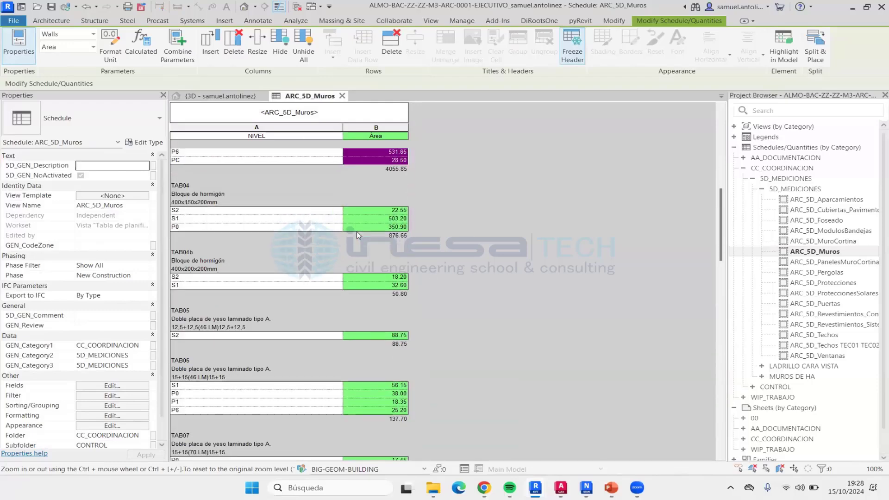
- Switch to PowerPoint and review the productivity benefit about the model being a database of element information
{"action": "left_click", "coordinate": [611, 487]}
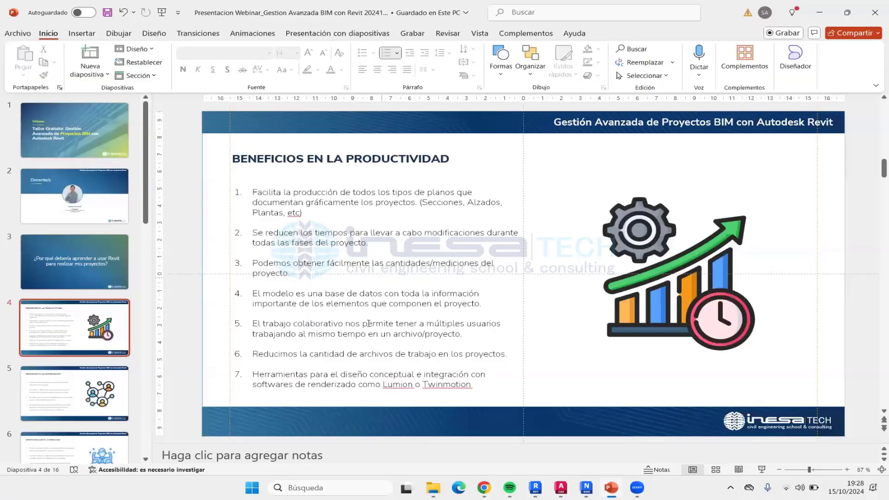
{"action": "left_click", "coordinate": [352, 294]}
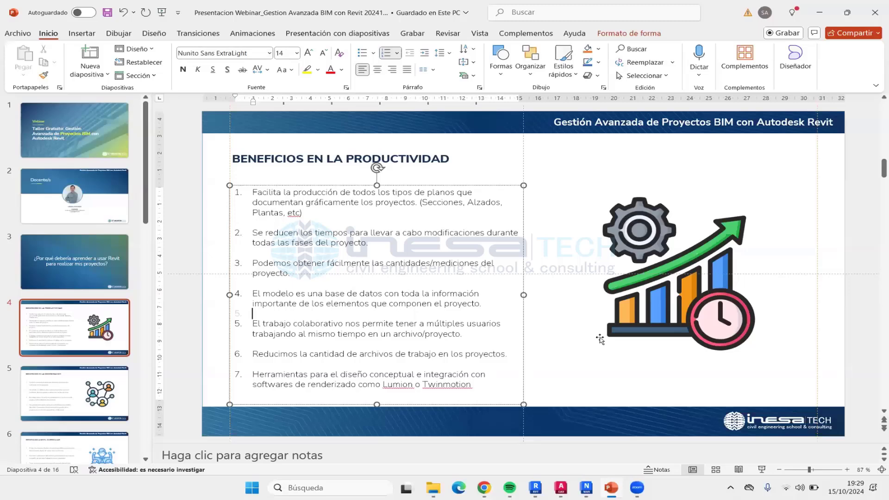
{"action": "left_click", "coordinate": [572, 363]}
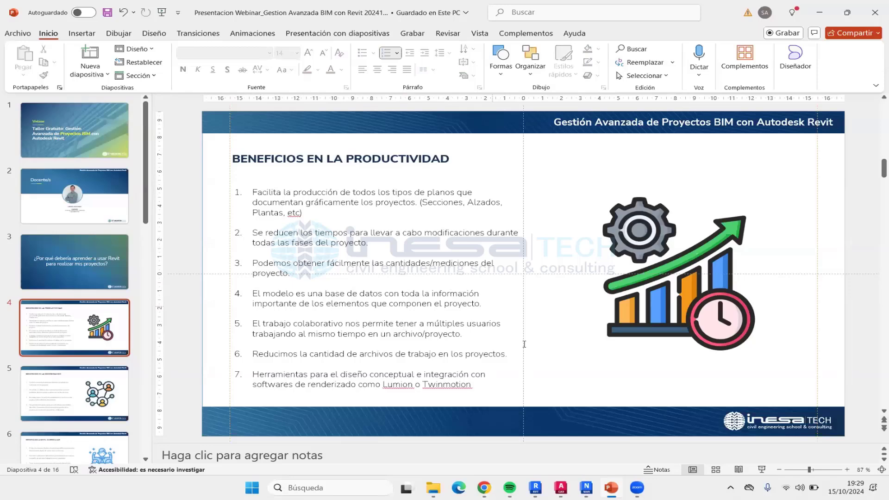
- Switch back to the Revit 3D view and examine the type properties of the brick facade wall based on level P3
{"action": "mouse_move", "coordinate": [543, 490]}
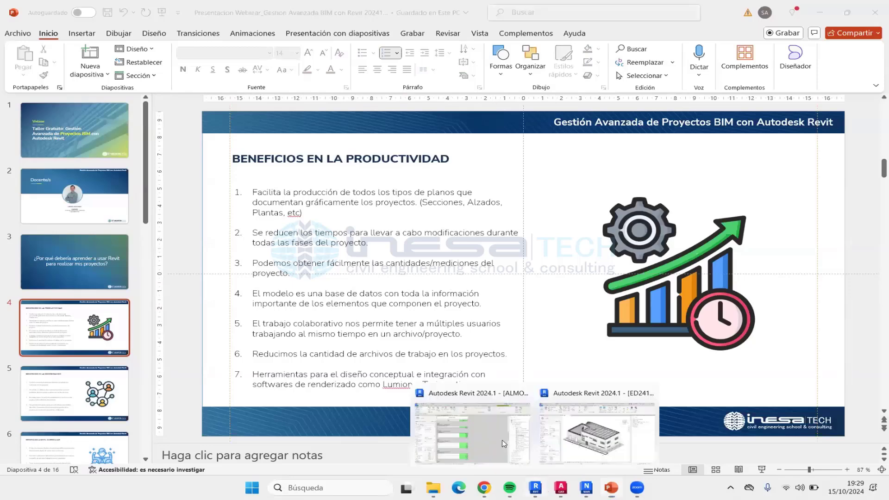
{"action": "left_click", "coordinate": [505, 444]}
{"action": "left_click", "coordinate": [217, 96]}
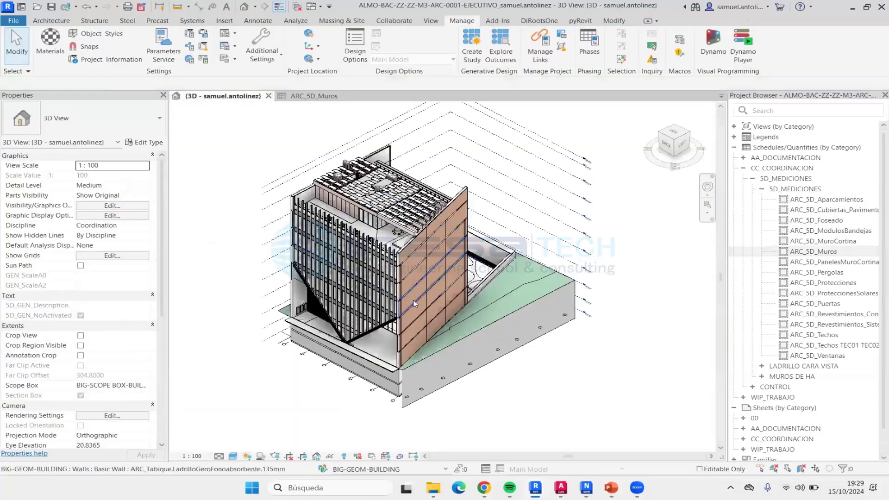
{"action": "left_click", "coordinate": [411, 298]}
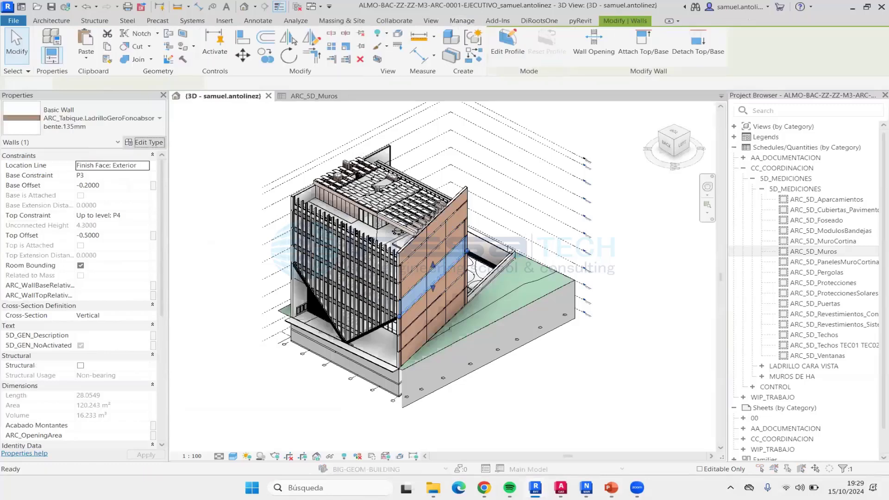
{"action": "left_click", "coordinate": [144, 142]}
{"action": "scroll", "coordinate": [505, 241], "scroll_direction": "down", "scroll_amount": 10}
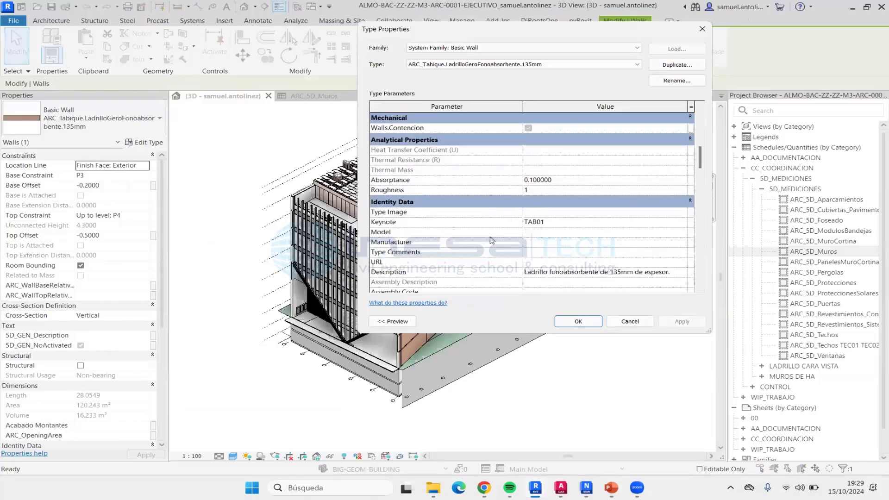
{"action": "scroll", "coordinate": [492, 241], "scroll_direction": "down", "scroll_amount": 2}
{"action": "scroll", "coordinate": [561, 201], "scroll_direction": "down", "scroll_amount": 6}
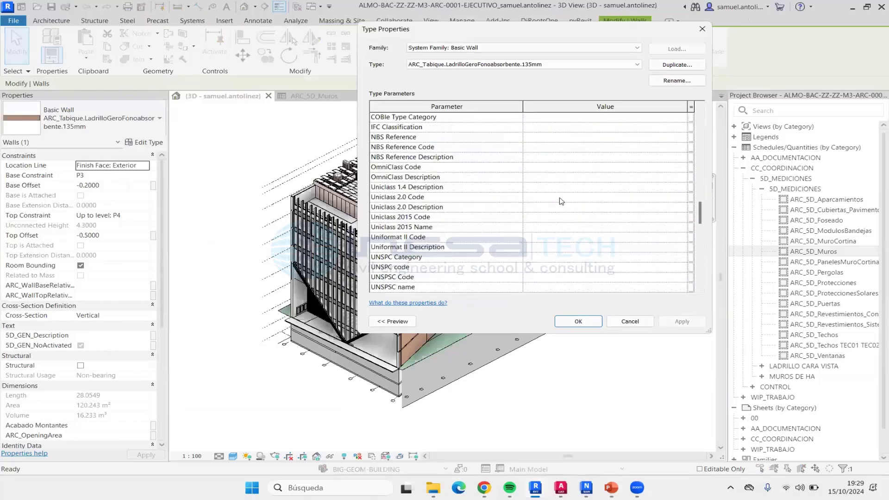
{"action": "scroll", "coordinate": [560, 201], "scroll_direction": "down", "scroll_amount": 8}
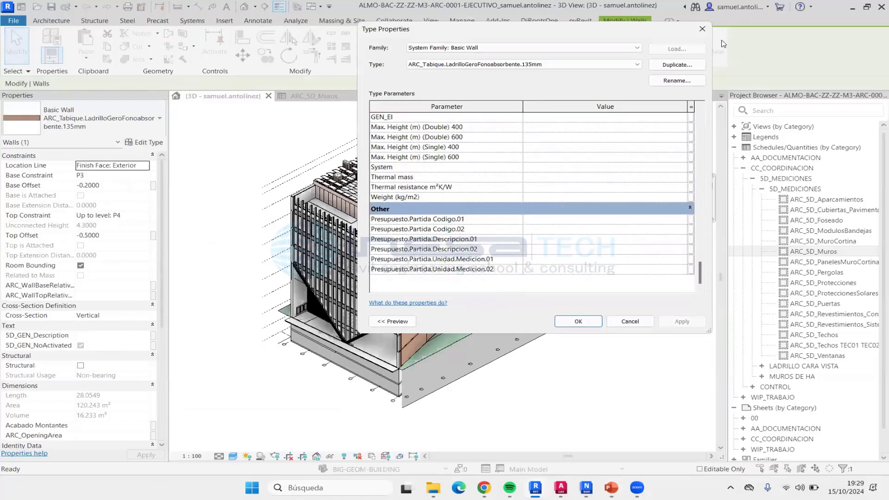
{"action": "left_click", "coordinate": [702, 29]}
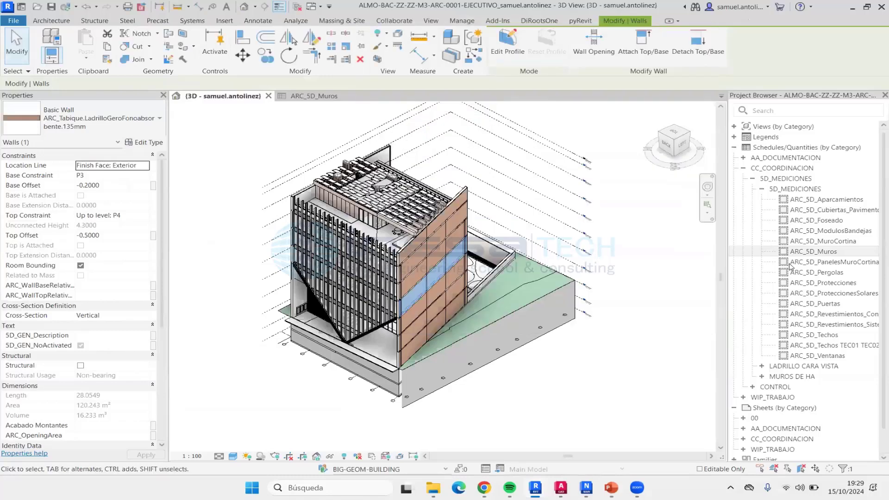
{"action": "key", "text": "Escape"}
- Expand the AA_DOCUMENTACION sheets and open the floor plan P2.Geometria placed on sheet ALMO-BAC-BL-DR-ARC-1004
{"action": "scroll", "coordinate": [788, 368], "scroll_direction": "down", "scroll_amount": 1}
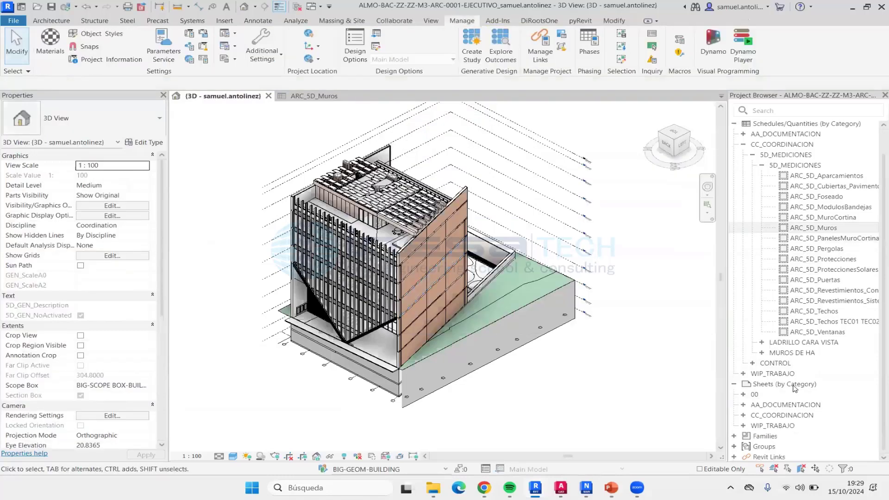
{"action": "left_click", "coordinate": [744, 406]}
{"action": "scroll", "coordinate": [796, 305], "scroll_direction": "down", "scroll_amount": 6}
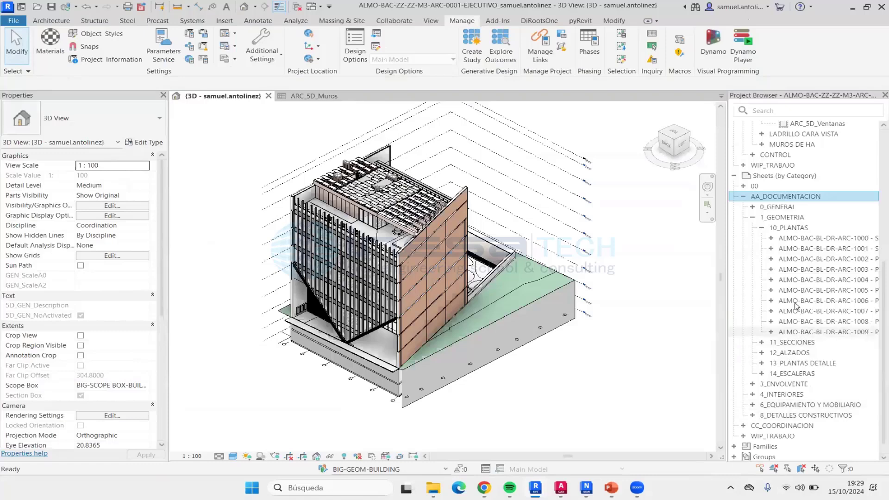
{"action": "left_click", "coordinate": [772, 279]}
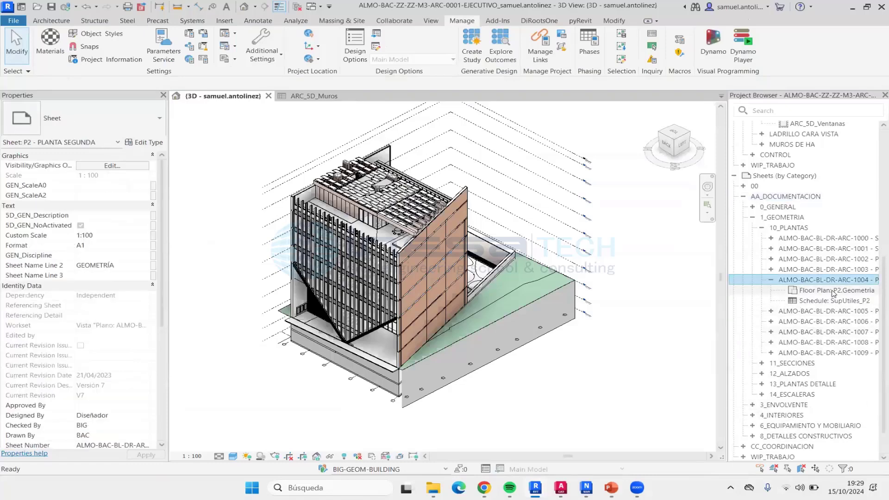
{"action": "left_click", "coordinate": [832, 291]}
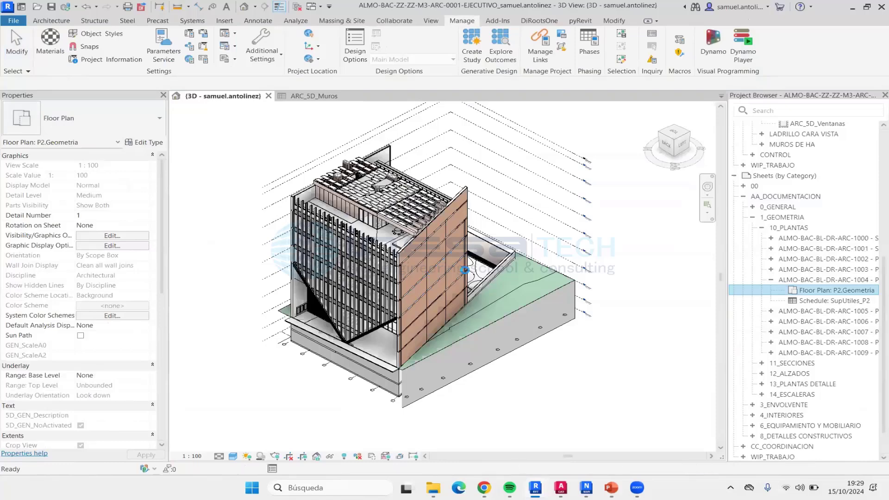
- Check the productivity benefits slide in PowerPoint and return to Revit to view the stair and toilet core of P2.Geometria
{"action": "left_click", "coordinate": [613, 488]}
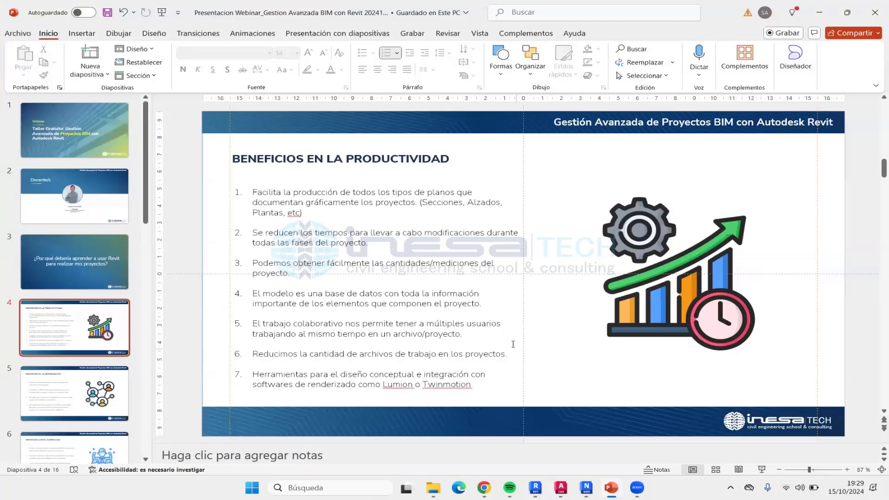
{"action": "left_click", "coordinate": [616, 490]}
{"action": "scroll", "coordinate": [482, 231], "scroll_direction": "up", "scroll_amount": 6}
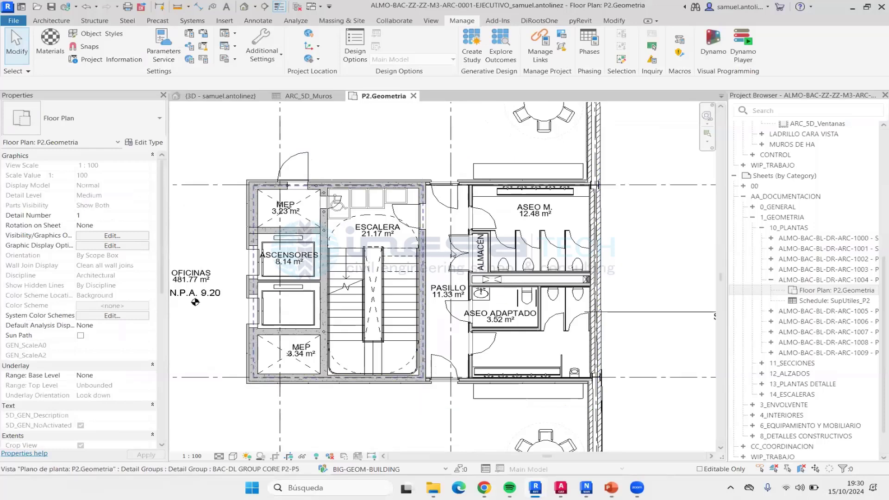
- Examine the identity and finish data in the type properties of the double door between PASILLO and ALMACÉN
{"action": "scroll", "coordinate": [463, 256], "scroll_direction": "up", "scroll_amount": 3}
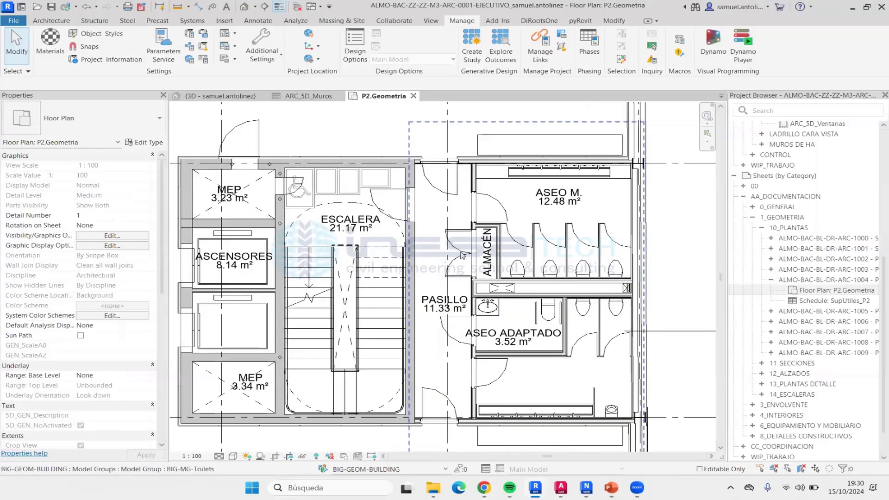
{"action": "left_click", "coordinate": [464, 255]}
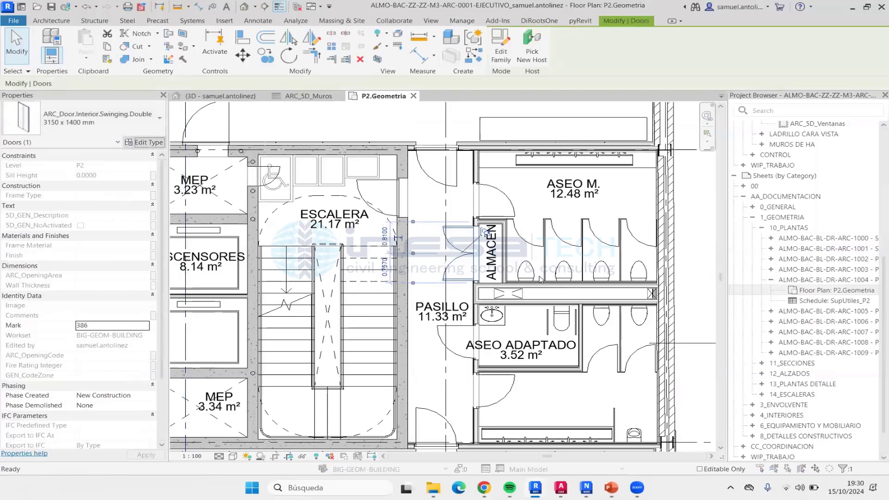
{"action": "scroll", "coordinate": [522, 240], "scroll_direction": "down", "scroll_amount": 5}
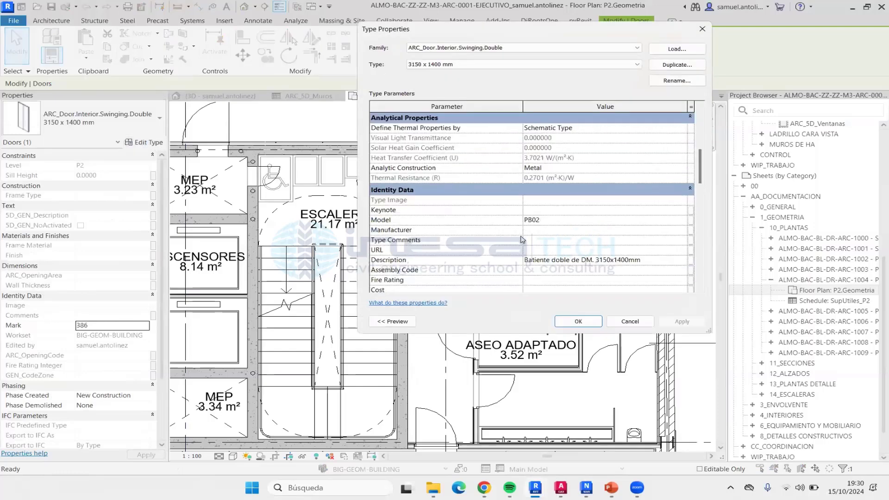
{"action": "scroll", "coordinate": [522, 240], "scroll_direction": "down", "scroll_amount": 10}
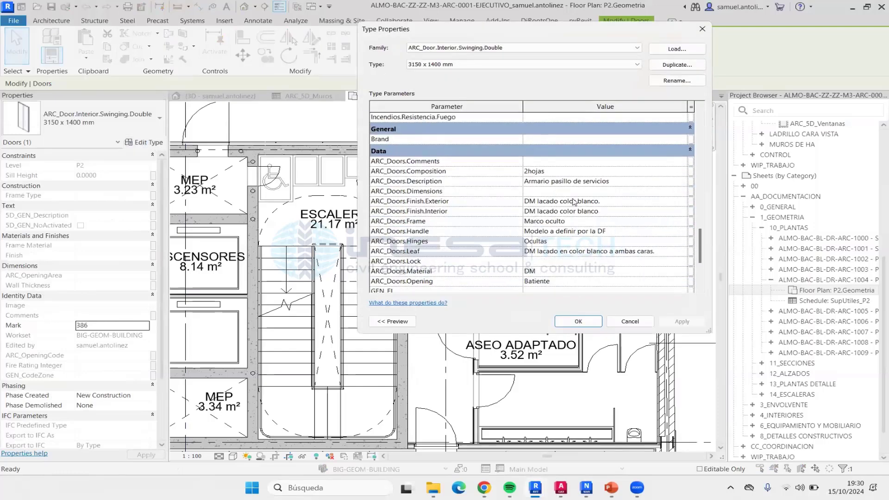
{"action": "scroll", "coordinate": [577, 176], "scroll_direction": "down", "scroll_amount": 1}
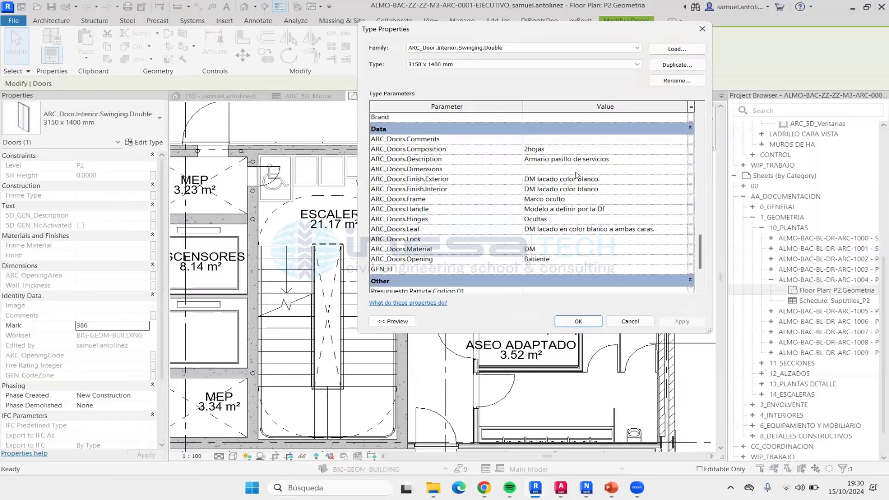
{"action": "key", "text": "Escape"}
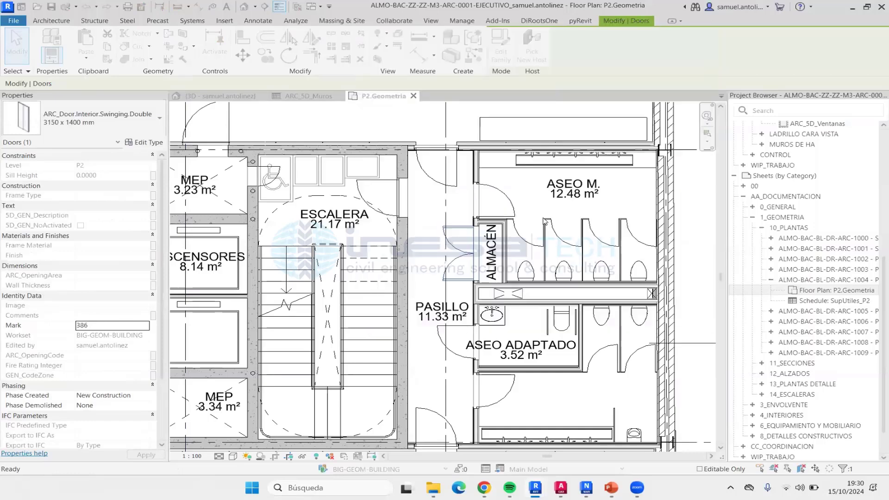
{"action": "key", "text": "Escape"}
- View the whole P2.Geometria floor plan and switch to PowerPoint to review the productivity benefits slide
{"action": "scroll", "coordinate": [520, 254], "scroll_direction": "down", "scroll_amount": 3}
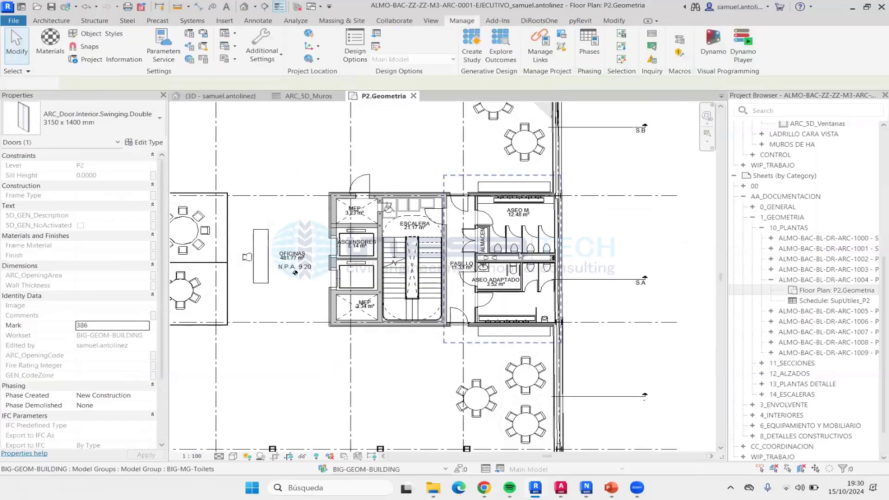
{"action": "scroll", "coordinate": [521, 254], "scroll_direction": "down", "scroll_amount": 5}
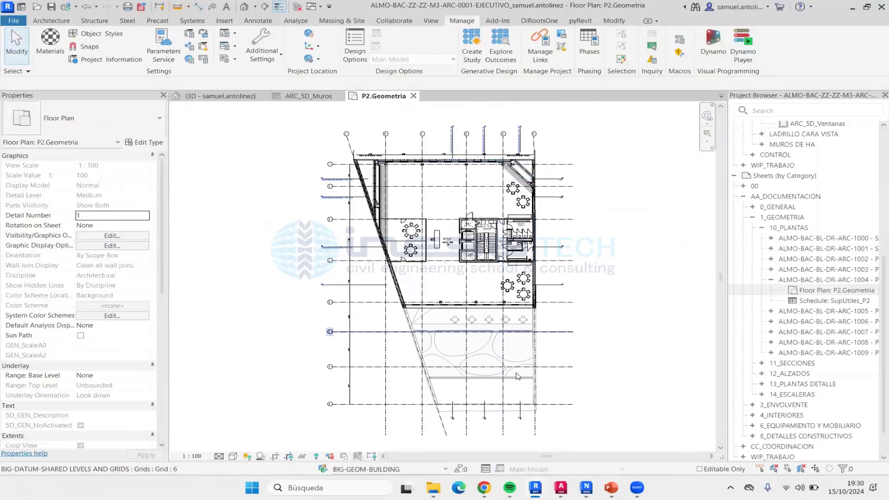
{"action": "left_click", "coordinate": [612, 488]}
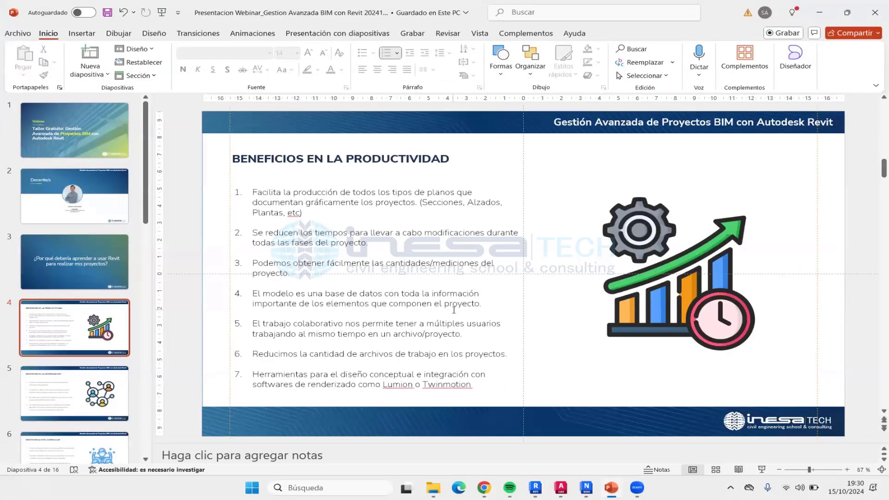
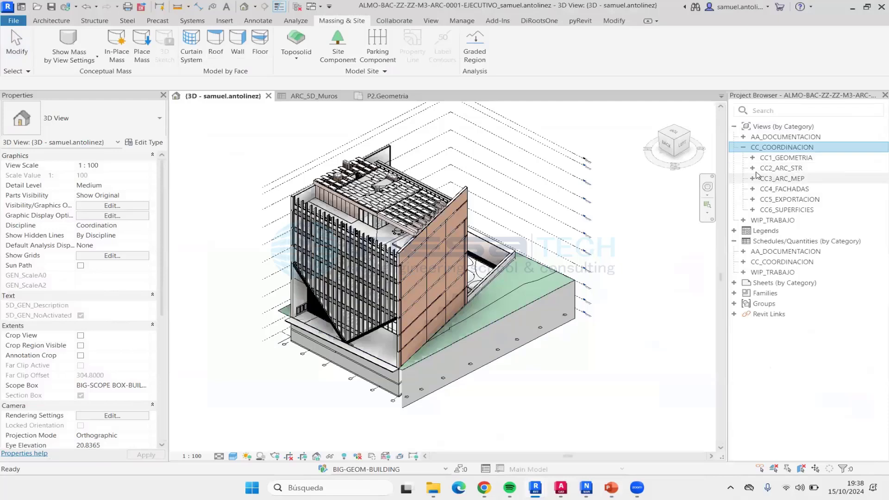
- Expand the CC2_ARC_STR coordination views and open the 3D view CC_3D_ARC_STR from CC23_3D
{"action": "left_click", "coordinate": [753, 168]}
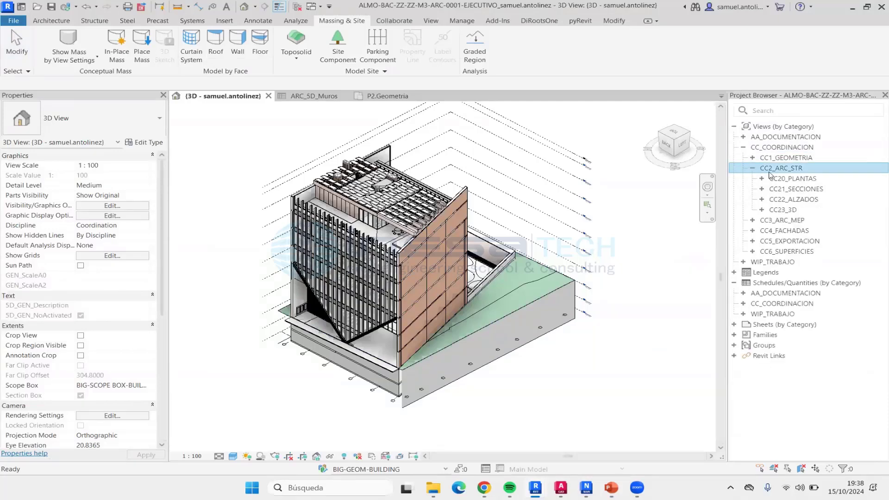
{"action": "left_click", "coordinate": [763, 211]}
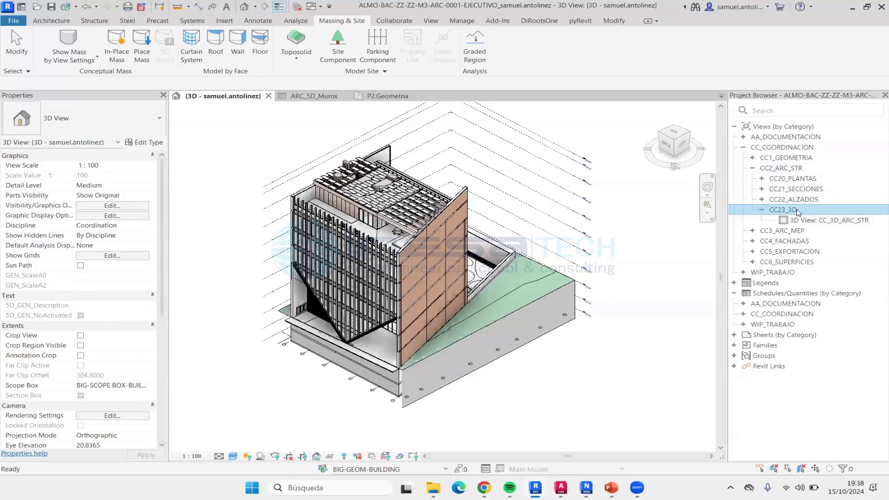
{"action": "left_click", "coordinate": [821, 221]}
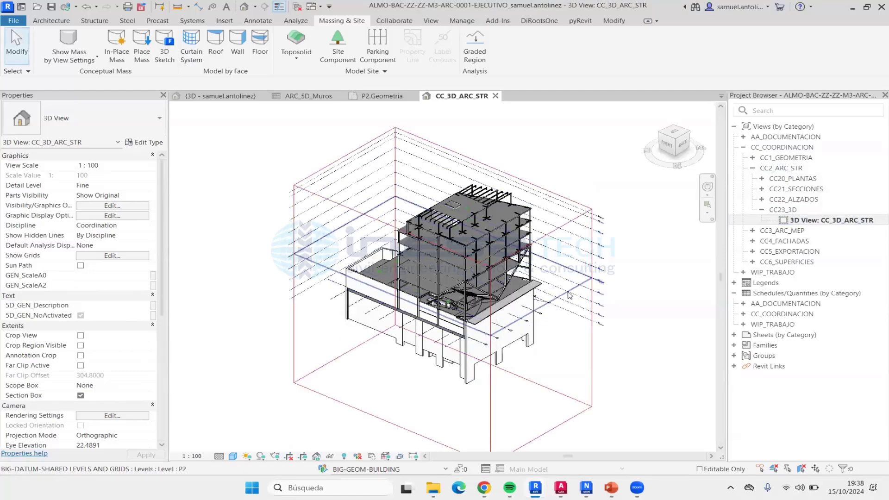
- Examine the linked structural model in CC_3D_ARC_STR from several sides, including the slabs, columns and diagonal braces
{"action": "middle_click_drag", "start_coordinate": [562, 292], "coordinate": [590, 270], "text": "shift"}
{"action": "scroll", "coordinate": [504, 306], "scroll_direction": "up", "scroll_amount": 2}
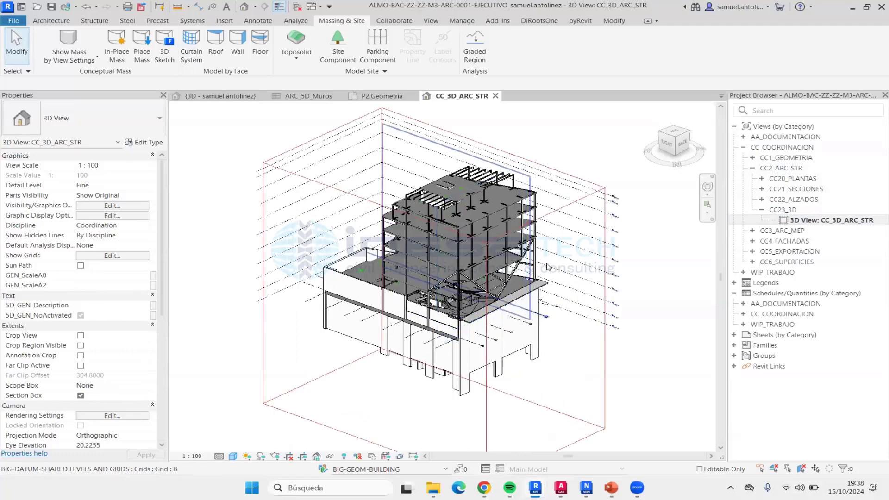
{"action": "middle_click_drag", "start_coordinate": [506, 202], "coordinate": [431, 205], "text": "shift"}
{"action": "middle_click_drag", "start_coordinate": [443, 284], "coordinate": [636, 284], "text": "shift"}
{"action": "scroll", "coordinate": [561, 227], "scroll_direction": "up", "scroll_amount": 2}
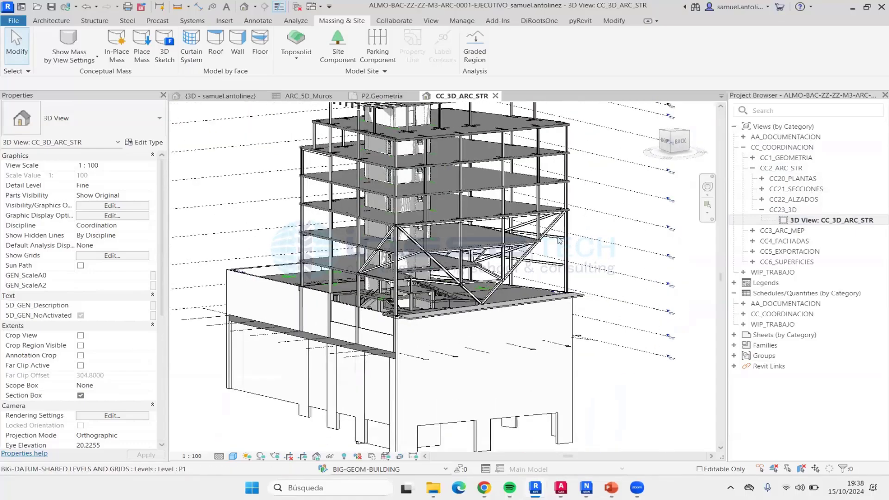
{"action": "scroll", "coordinate": [447, 287], "scroll_direction": "down", "scroll_amount": 3}
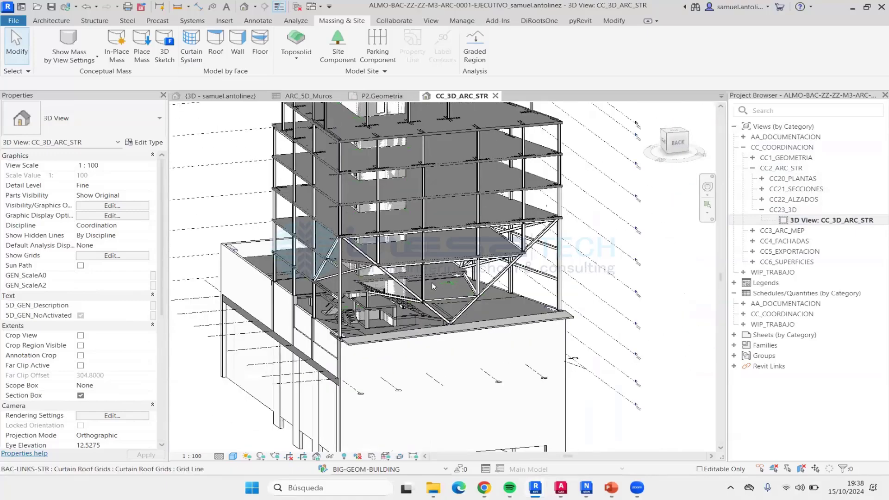
{"action": "scroll", "coordinate": [447, 287], "scroll_direction": "down", "scroll_amount": 1}
{"action": "middle_click_drag", "start_coordinate": [518, 297], "coordinate": [553, 300], "text": "shift"}
{"action": "scroll", "coordinate": [487, 273], "scroll_direction": "up", "scroll_amount": 2}
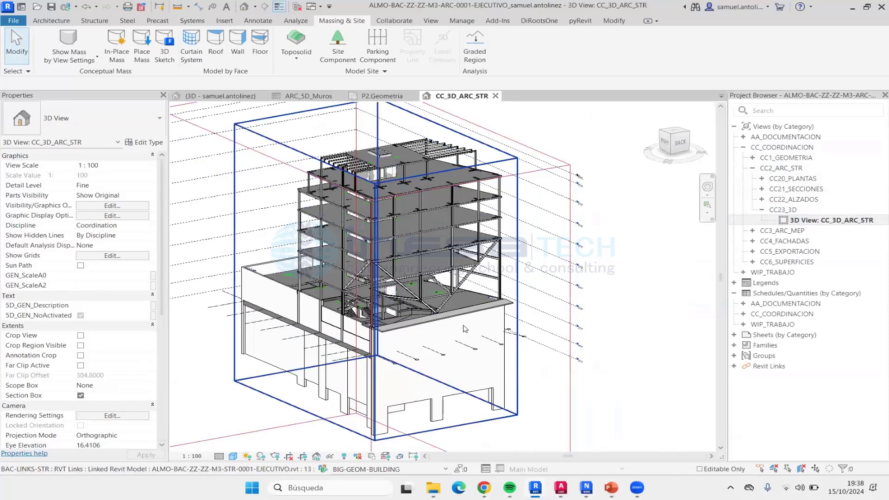
{"action": "scroll", "coordinate": [410, 318], "scroll_direction": "down", "scroll_amount": 2}
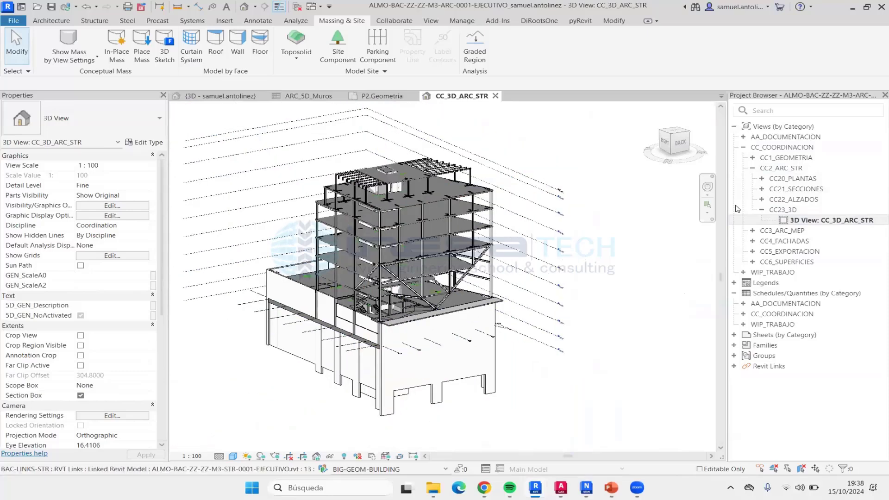
- Browse the CC21_SECCIONES and CC20_PLANTAS coordination views and open the floor plan P5.CC_ARC_STR
{"action": "left_click", "coordinate": [762, 189]}
{"action": "scroll", "coordinate": [806, 241], "scroll_direction": "down", "scroll_amount": 2}
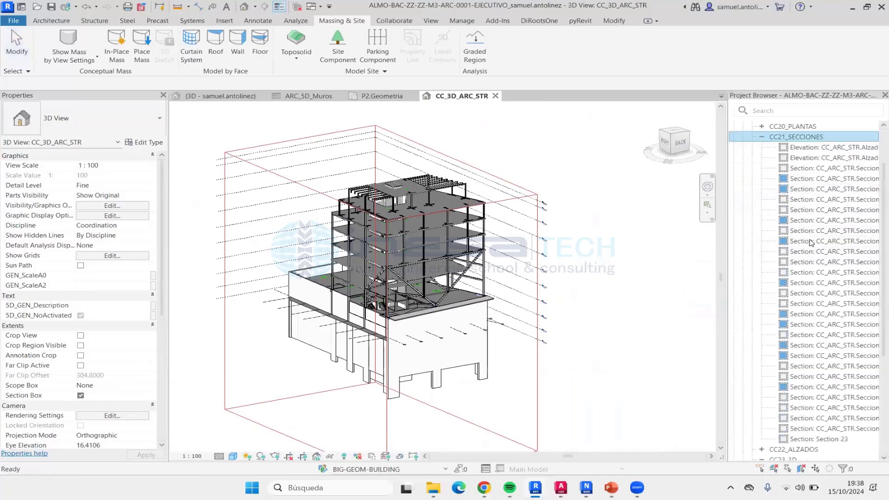
{"action": "scroll", "coordinate": [826, 220], "scroll_direction": "up", "scroll_amount": 2}
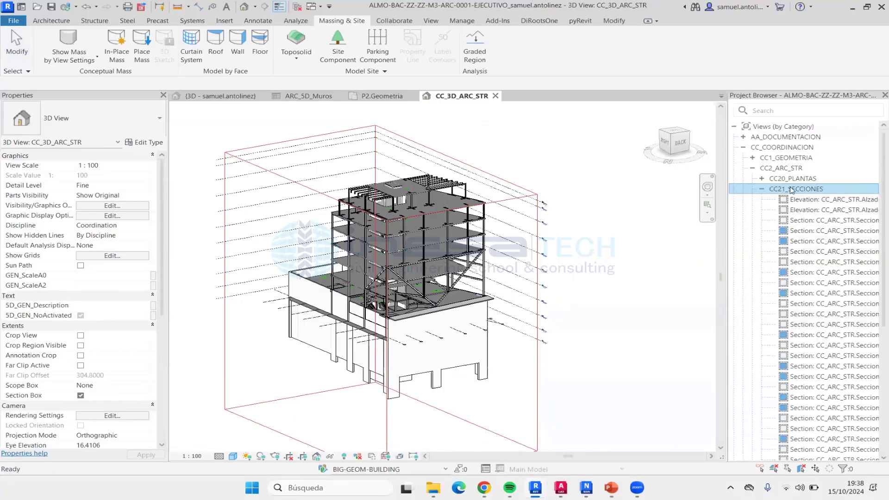
{"action": "left_click", "coordinate": [762, 179]}
{"action": "left_click", "coordinate": [828, 230]}
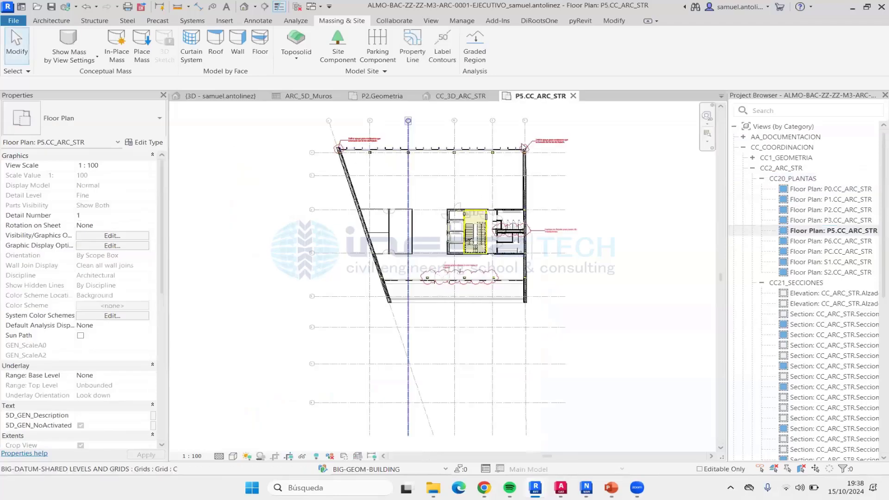
- Examine the revision clouds and coordination notes at the facade corners, toilets and lower column row of P5.CC_ARC_STR
{"action": "scroll", "coordinate": [521, 156], "scroll_direction": "up", "scroll_amount": 4}
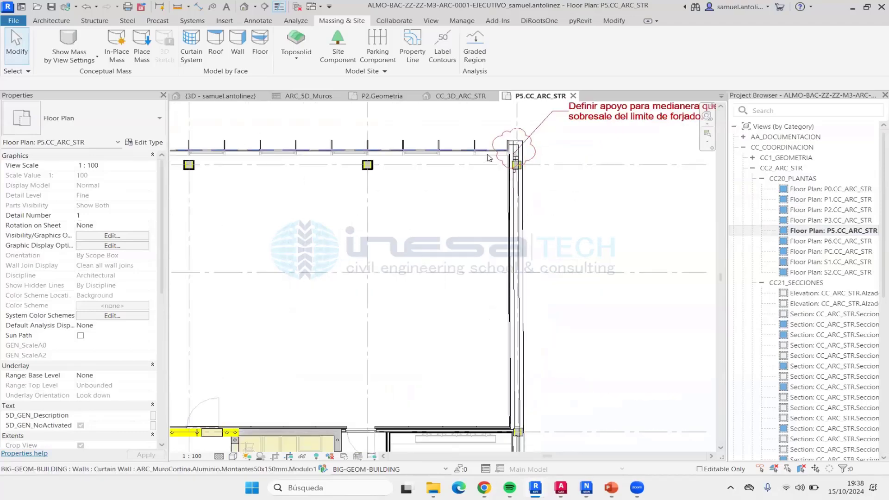
{"action": "scroll", "coordinate": [521, 156], "scroll_direction": "down", "scroll_amount": 4}
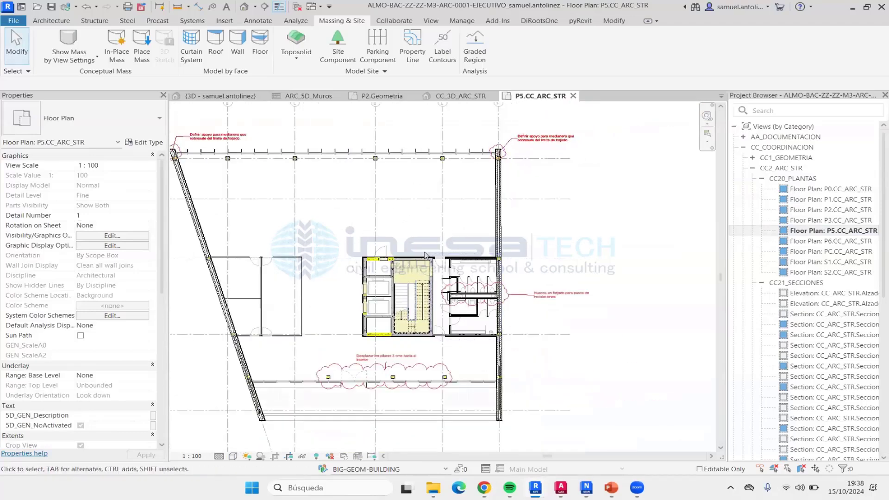
{"action": "middle_click_drag", "start_coordinate": [431, 258], "coordinate": [479, 259]}
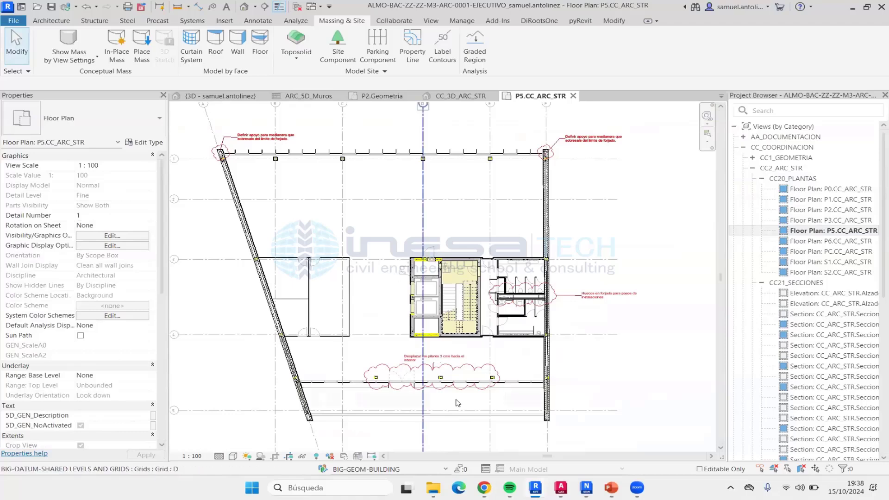
{"action": "scroll", "coordinate": [458, 406], "scroll_direction": "up", "scroll_amount": 1}
{"action": "middle_click", "coordinate": [404, 359]}
{"action": "middle_click", "coordinate": [404, 359]}
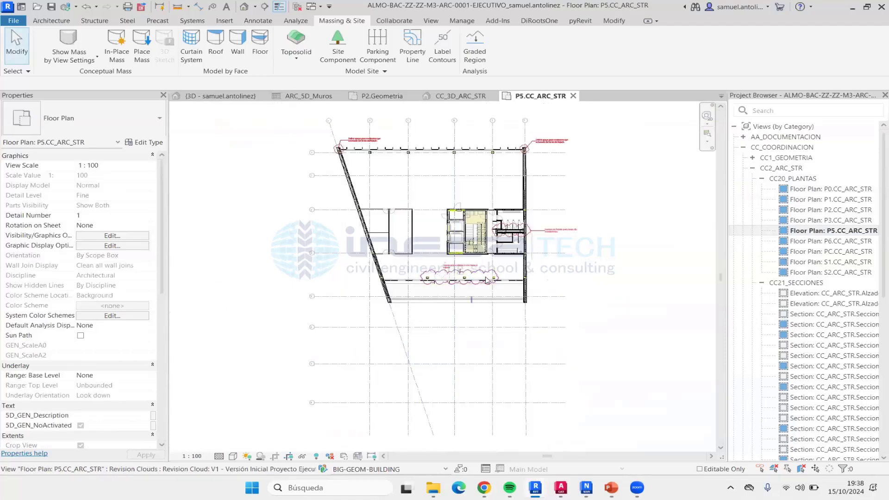
{"action": "scroll", "coordinate": [483, 278], "scroll_direction": "up", "scroll_amount": 3}
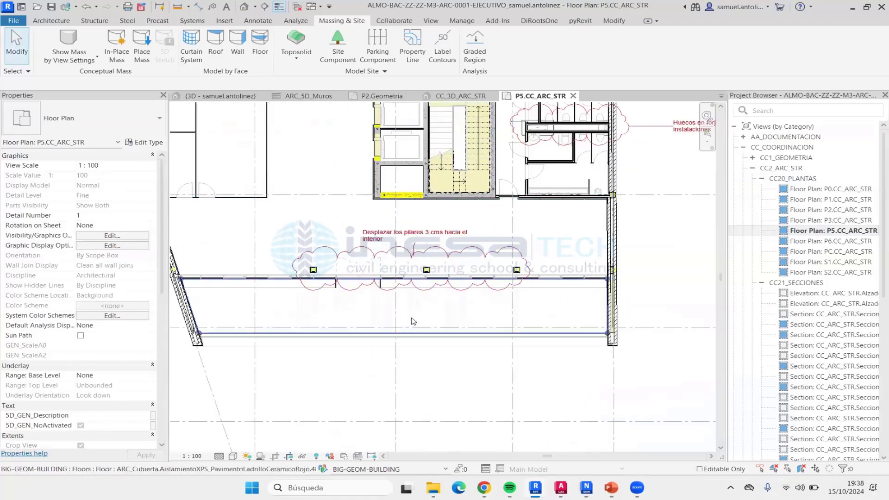
{"action": "scroll", "coordinate": [411, 325], "scroll_direction": "down", "scroll_amount": 1}
{"action": "middle_click_drag", "start_coordinate": [447, 314], "coordinate": [451, 320]}
{"action": "scroll", "coordinate": [452, 323], "scroll_direction": "down", "scroll_amount": 1}
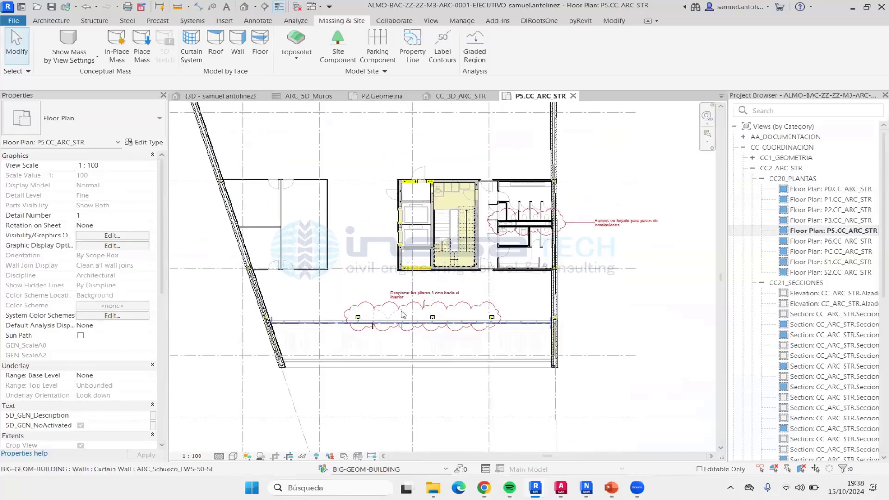
{"action": "scroll", "coordinate": [509, 297], "scroll_direction": "down", "scroll_amount": 1}
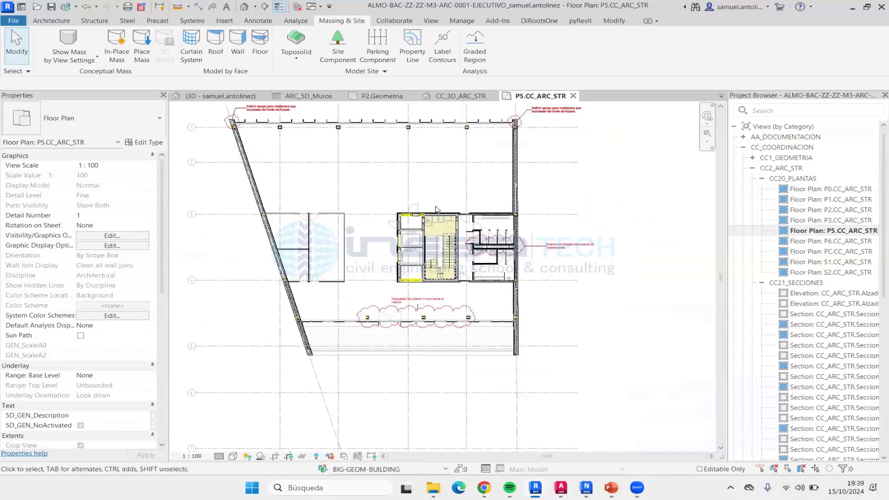
{"action": "middle_click_drag", "start_coordinate": [313, 185], "coordinate": [323, 202]}
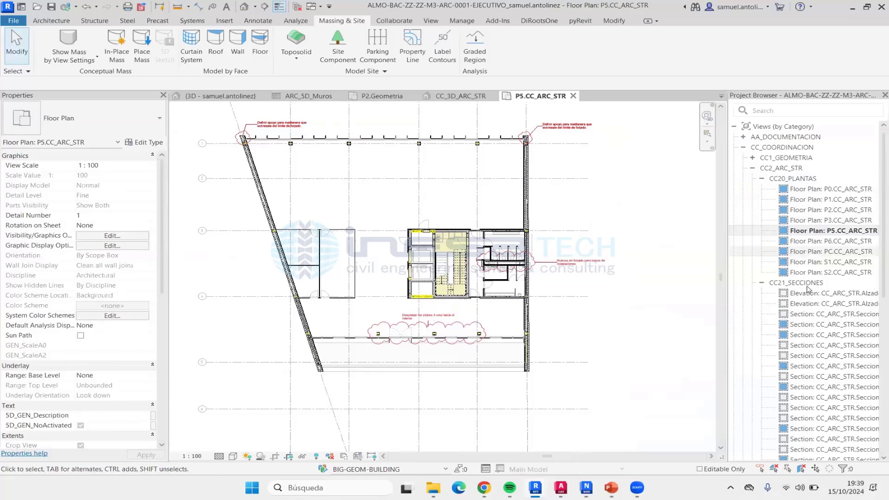
- Open the coordination sections CC_ARC_STR.SeccionLongitudinal.DE1 and CC_ARC_STR.SeccionLongitudinal.EF1
{"action": "scroll", "coordinate": [808, 290], "scroll_direction": "down", "scroll_amount": 3}
{"action": "left_click", "coordinate": [824, 262]}
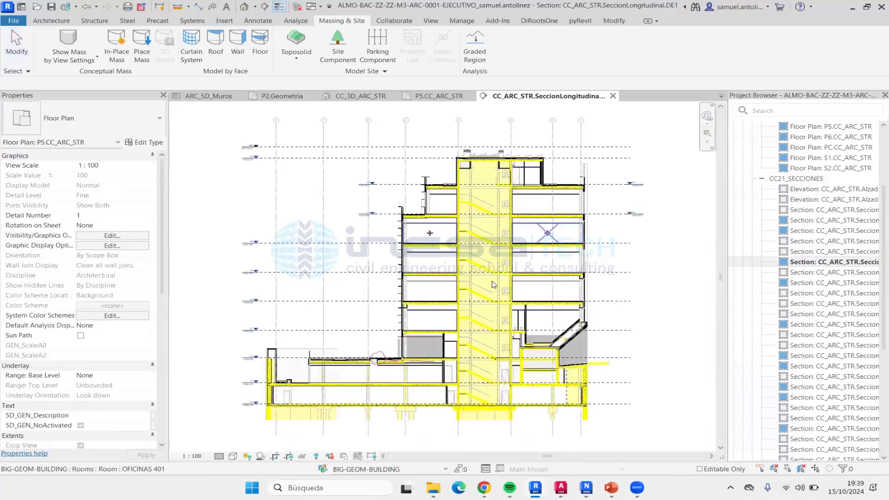
{"action": "double_click", "coordinate": [844, 285]}
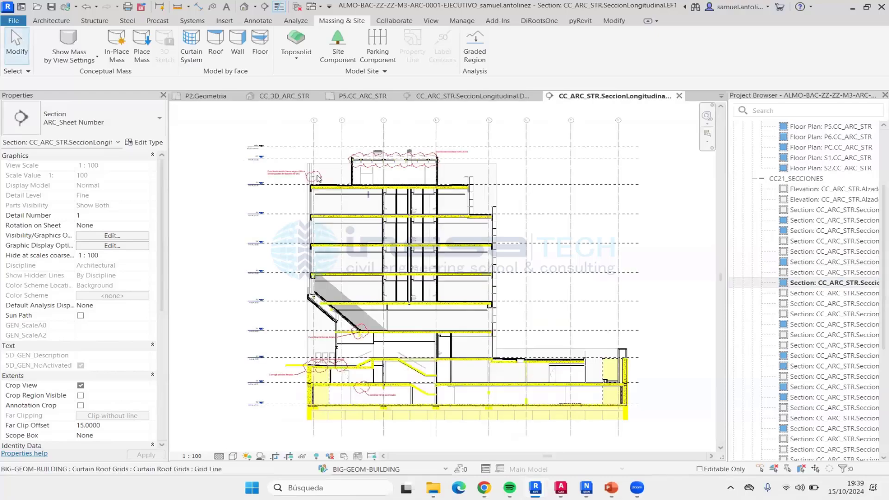
- Examine the revision clouds and pending coordination notes at the roof and lower slabs of section SeccionLongitudinal.EF1
{"action": "scroll", "coordinate": [318, 178], "scroll_direction": "up", "scroll_amount": 5}
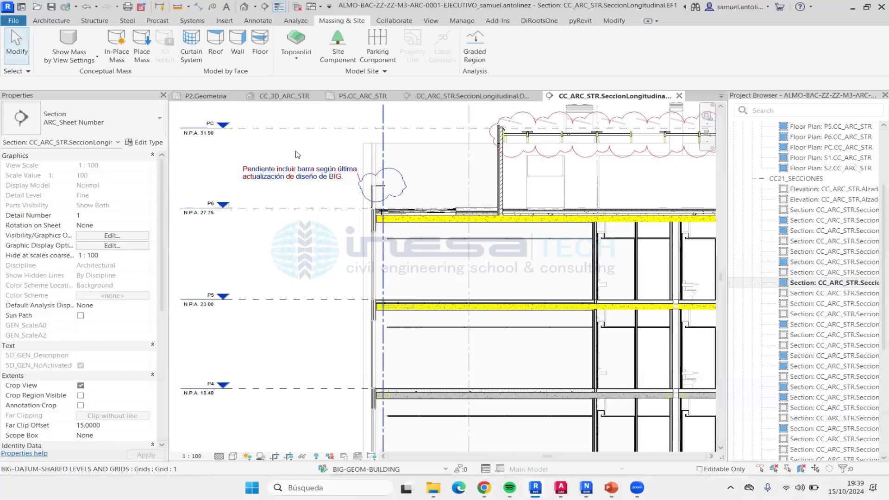
{"action": "left_click", "coordinate": [307, 193]}
{"action": "scroll", "coordinate": [386, 175], "scroll_direction": "down", "scroll_amount": 3}
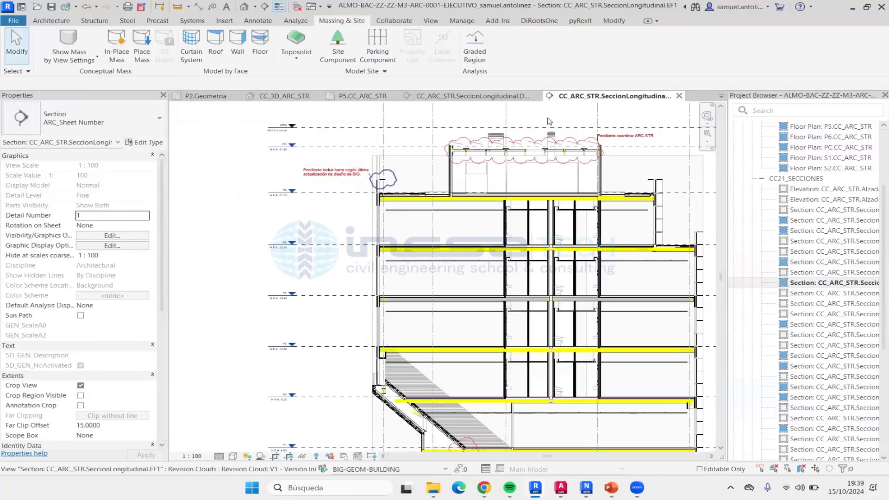
{"action": "middle_click_drag", "start_coordinate": [477, 232], "coordinate": [433, 146]}
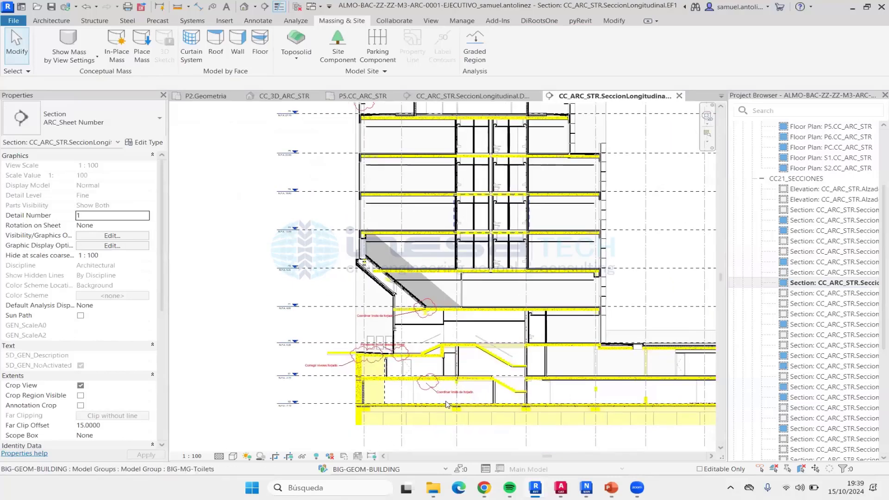
{"action": "scroll", "coordinate": [449, 407], "scroll_direction": "up", "scroll_amount": 2}
{"action": "scroll", "coordinate": [291, 289], "scroll_direction": "down", "scroll_amount": 2}
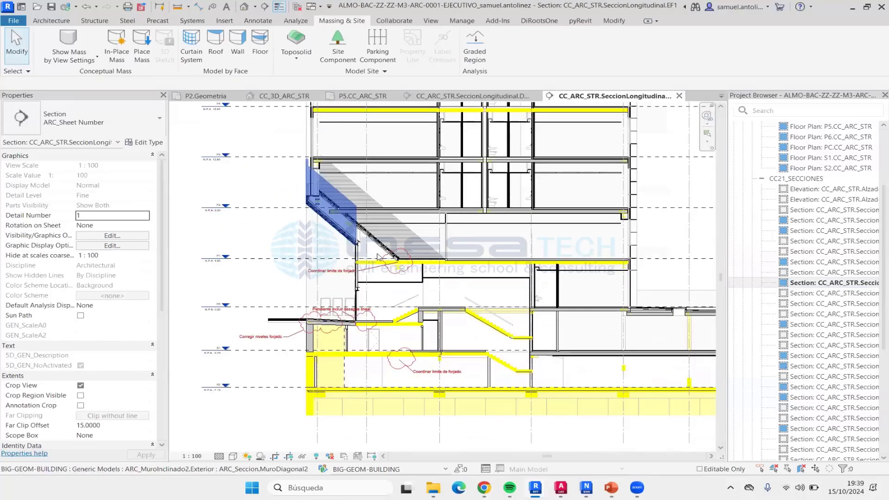
- Open the floor plan P3.CC_ARC_MEP from the CC30_PLANTAS group of the CC3_ARC_MEP coordination views
{"action": "scroll", "coordinate": [390, 329], "scroll_direction": "down", "scroll_amount": 1}
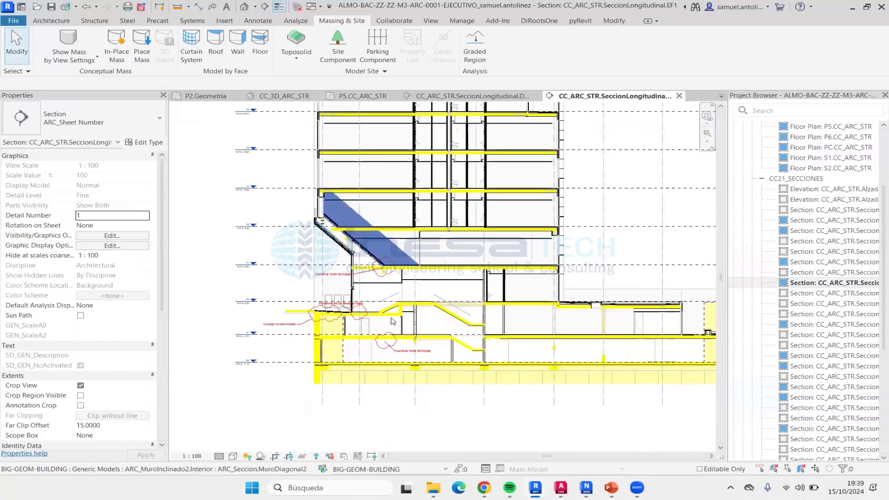
{"action": "scroll", "coordinate": [594, 252], "scroll_direction": "down", "scroll_amount": 1}
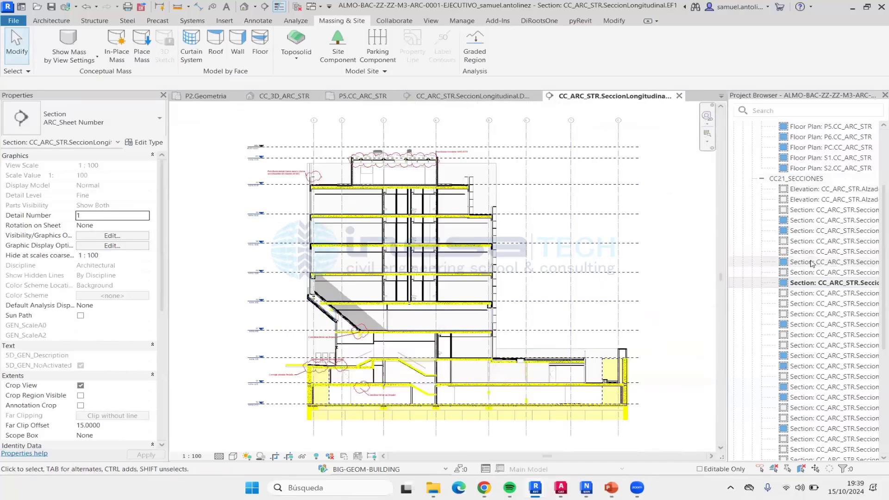
{"action": "scroll", "coordinate": [773, 183], "scroll_direction": "up", "scroll_amount": 3}
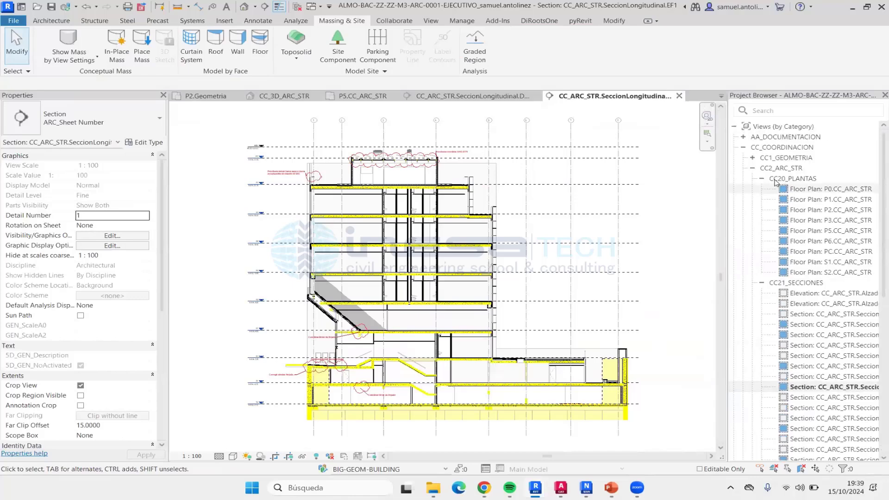
{"action": "left_click", "coordinate": [753, 168]}
{"action": "left_click", "coordinate": [752, 179]}
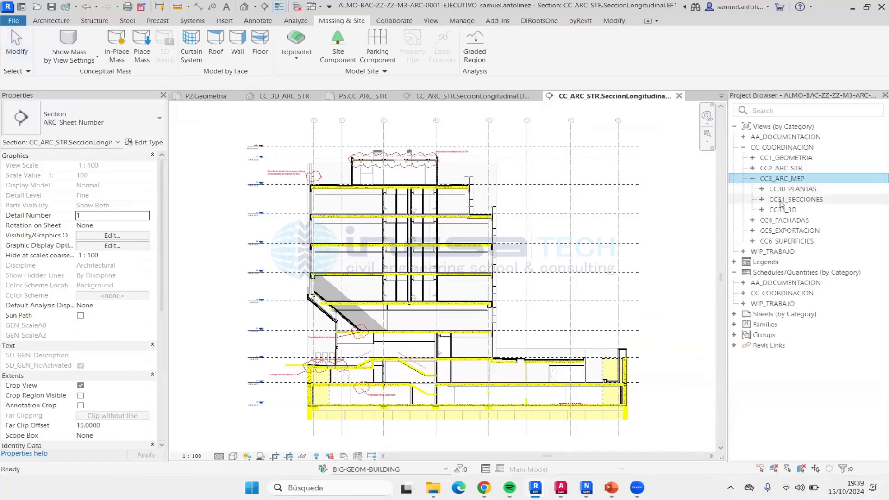
{"action": "left_click", "coordinate": [762, 190]}
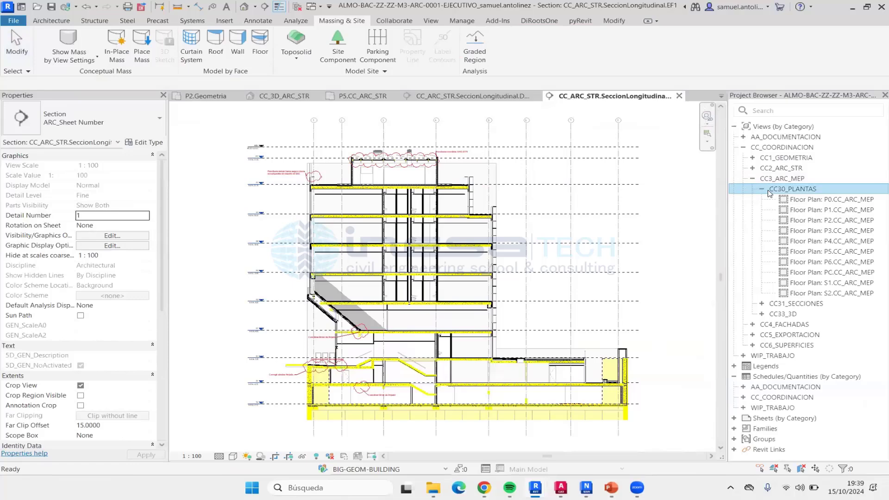
{"action": "left_click", "coordinate": [850, 232]}
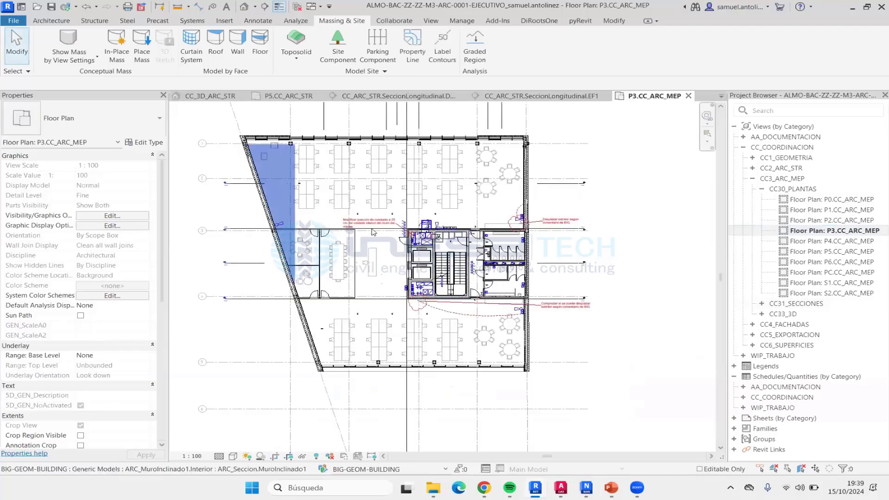
- Examine the revision clouds and duct and extinguisher notes around the core and toilets of P3.CC_ARC_MEP
{"action": "scroll", "coordinate": [537, 243], "scroll_direction": "up", "scroll_amount": 2}
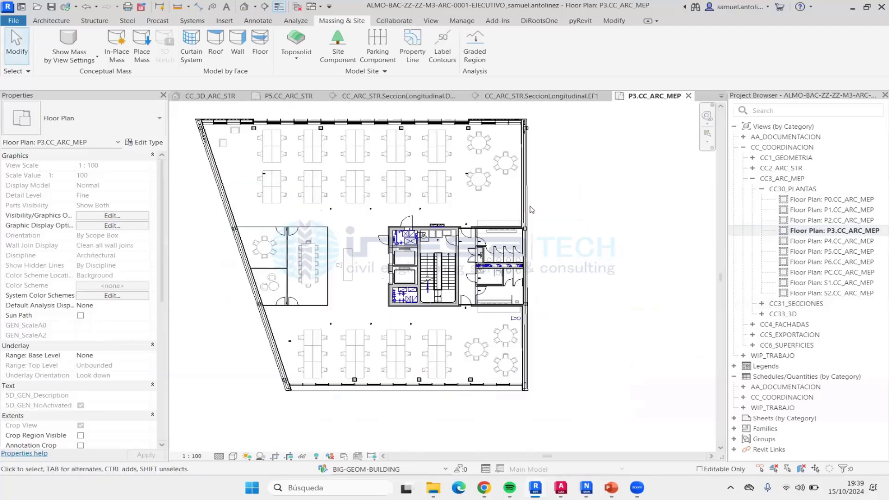
{"action": "scroll", "coordinate": [398, 242], "scroll_direction": "up", "scroll_amount": 1}
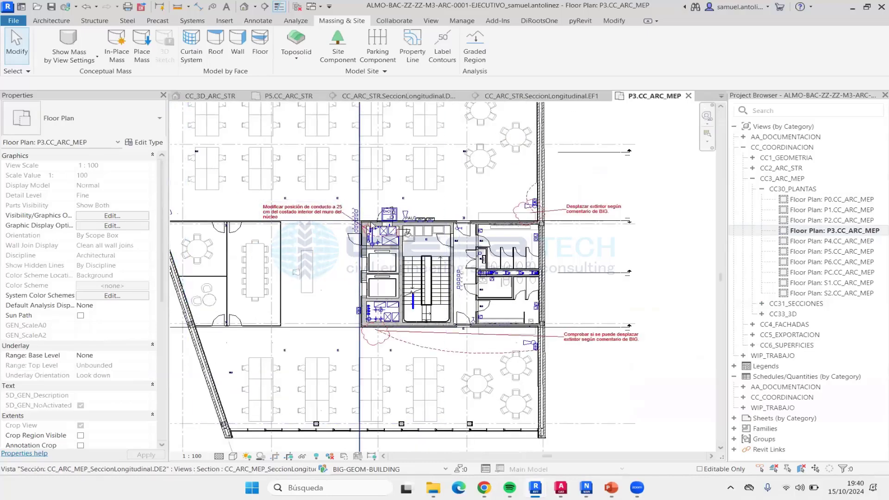
{"action": "scroll", "coordinate": [428, 266], "scroll_direction": "up", "scroll_amount": 1}
{"action": "scroll", "coordinate": [427, 267], "scroll_direction": "down", "scroll_amount": 2}
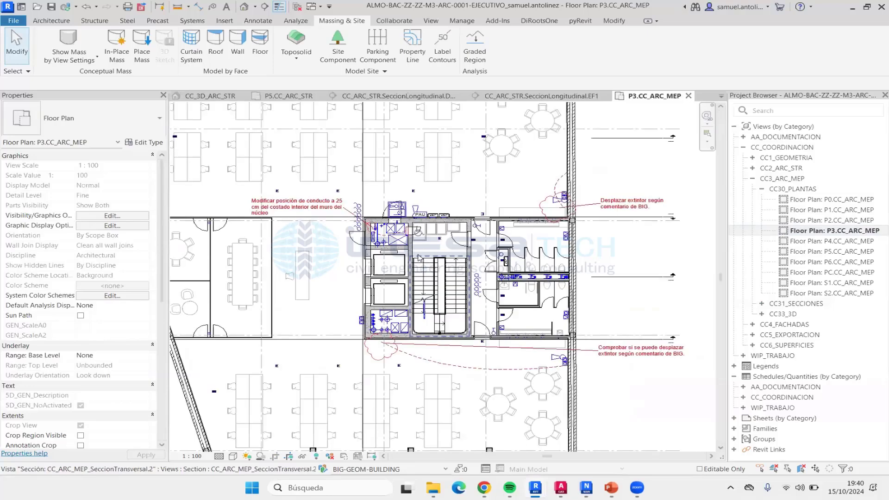
- Open the coordination section CC_ARC_MEP_SeccionLongitudinal.DE4 from CC31_SECCIONES and examine the installations across its floors
{"action": "left_click", "coordinate": [763, 305]}
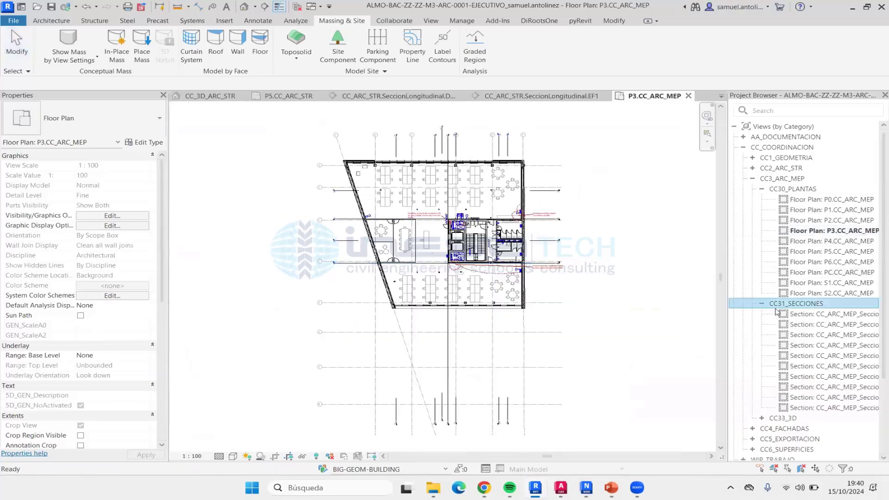
{"action": "left_click", "coordinate": [836, 345]}
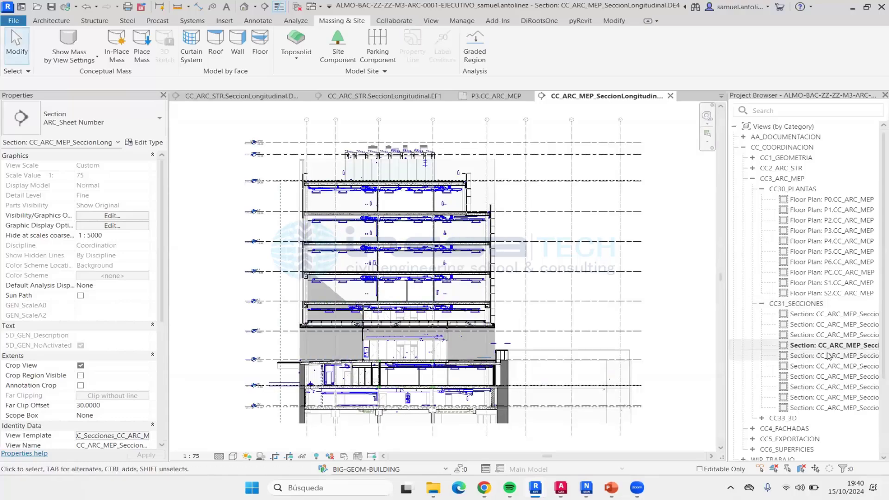
{"action": "scroll", "coordinate": [418, 238], "scroll_direction": "up", "scroll_amount": 1}
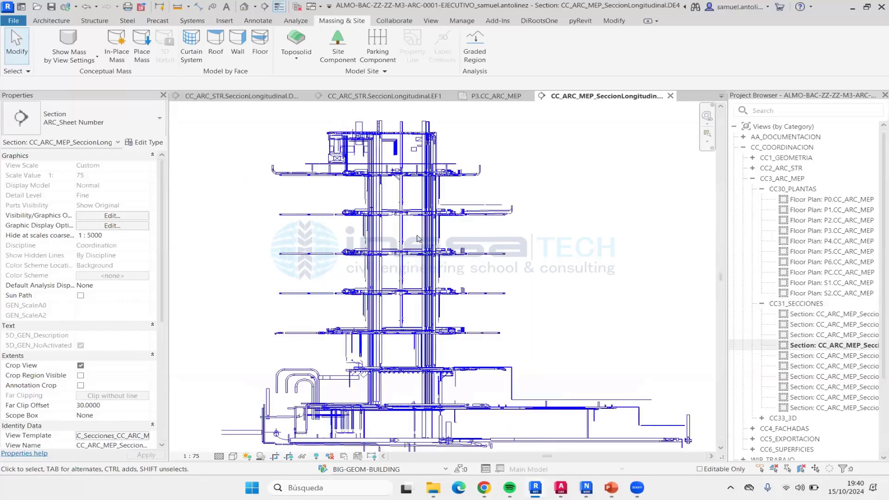
{"action": "scroll", "coordinate": [419, 233], "scroll_direction": "up", "scroll_amount": 1}
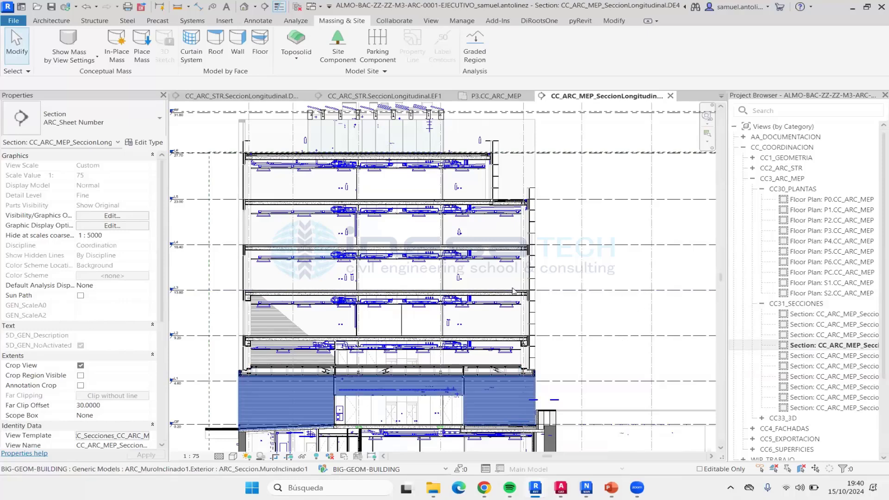
{"action": "scroll", "coordinate": [534, 271], "scroll_direction": "down", "scroll_amount": 2}
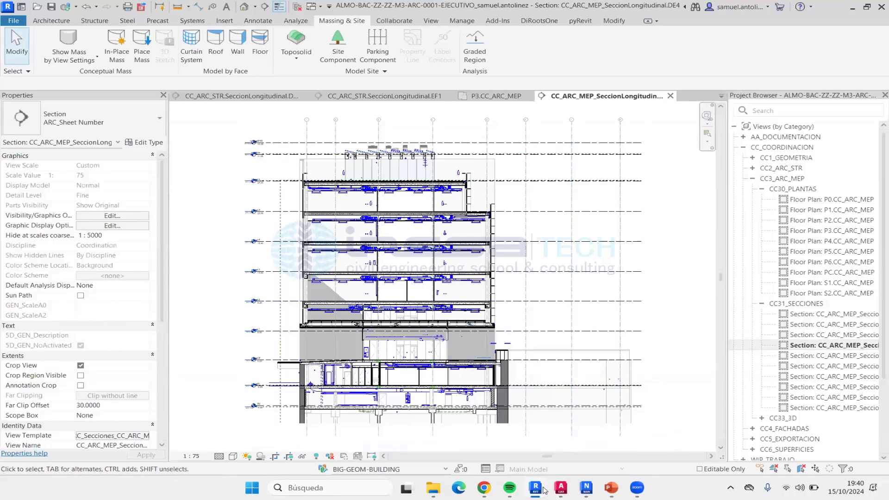
- Open the 3D view CC_3D_ARC_MEP, select its section box and inspect the sectioned building from several sides
{"action": "double_click", "coordinate": [773, 420]}
{"action": "left_click", "coordinate": [799, 429]}
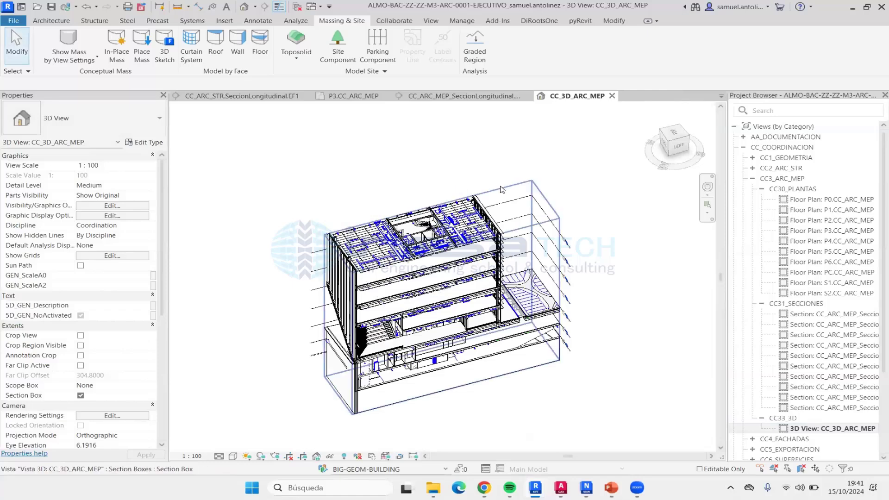
{"action": "left_click", "coordinate": [502, 189]}
{"action": "middle_click_drag", "start_coordinate": [519, 269], "coordinate": [261, 244], "text": "shift"}
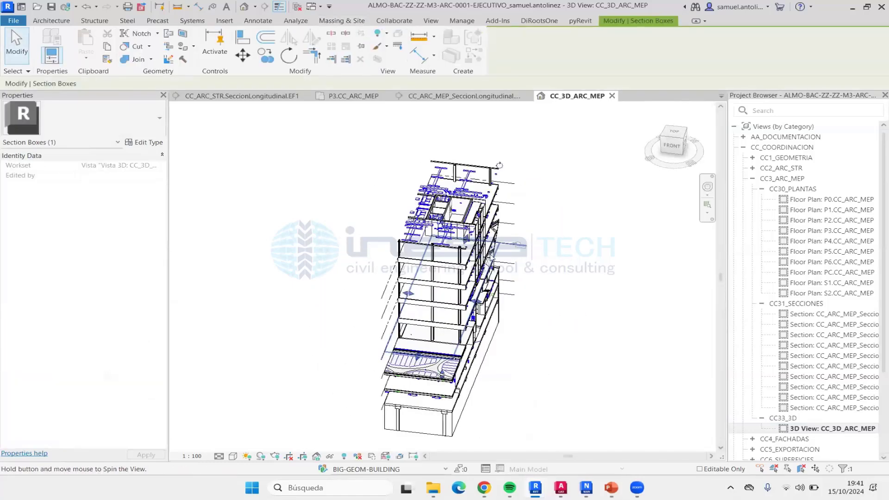
{"action": "scroll", "coordinate": [452, 294], "scroll_direction": "up", "scroll_amount": 3}
{"action": "middle_click_drag", "start_coordinate": [453, 294], "coordinate": [405, 286], "text": "shift"}
{"action": "scroll", "coordinate": [417, 285], "scroll_direction": "up", "scroll_amount": 1}
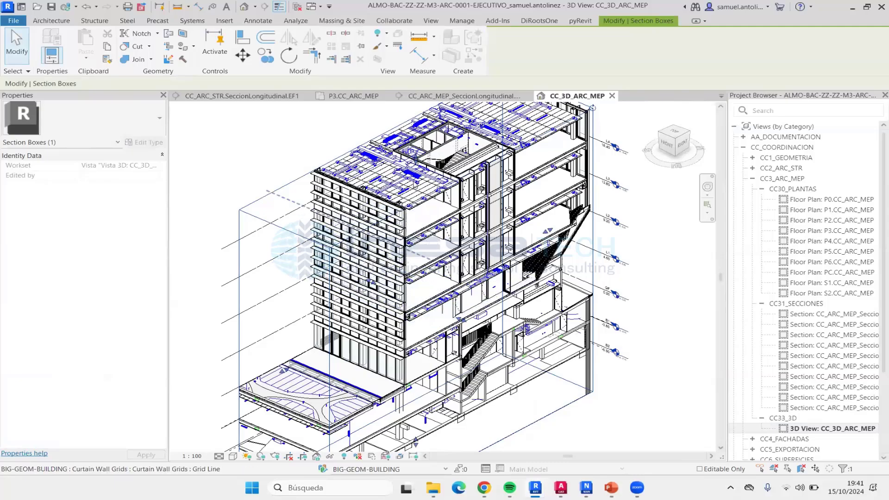
{"action": "middle_click_drag", "start_coordinate": [477, 299], "coordinate": [427, 227], "text": "shift"}
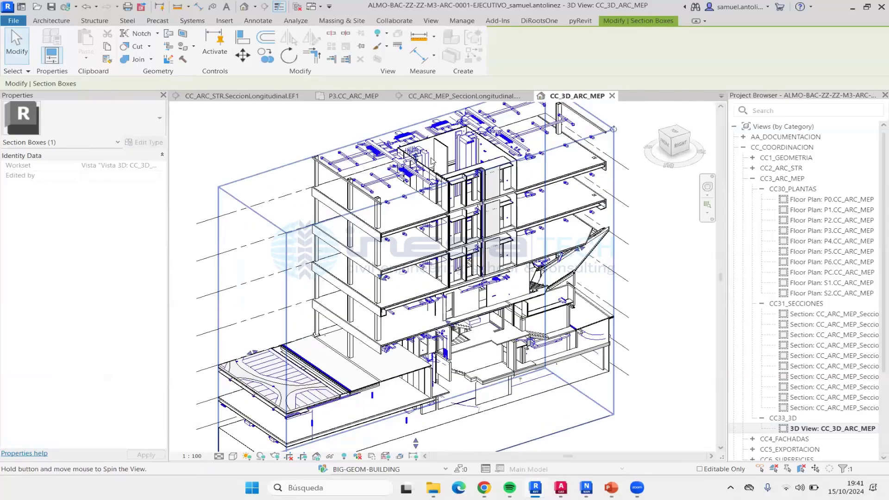
- Inspect the ducts and shafts around the stair core up close in CC_3D_ARC_MEP and clear the section box selection
{"action": "scroll", "coordinate": [425, 142], "scroll_direction": "up", "scroll_amount": 4}
{"action": "scroll", "coordinate": [402, 223], "scroll_direction": "up", "scroll_amount": 4}
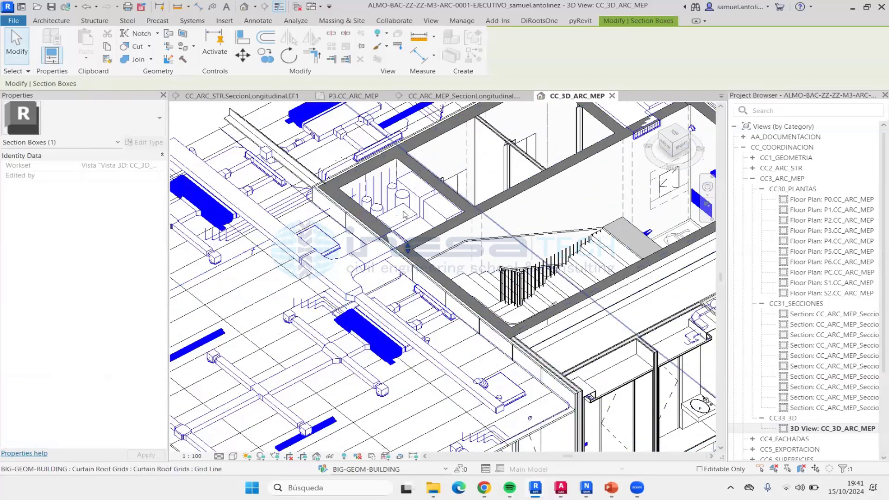
{"action": "scroll", "coordinate": [421, 168], "scroll_direction": "down", "scroll_amount": 6}
{"action": "middle_click_drag", "start_coordinate": [379, 208], "coordinate": [494, 366], "text": "shift"}
{"action": "scroll", "coordinate": [398, 291], "scroll_direction": "down", "scroll_amount": 4}
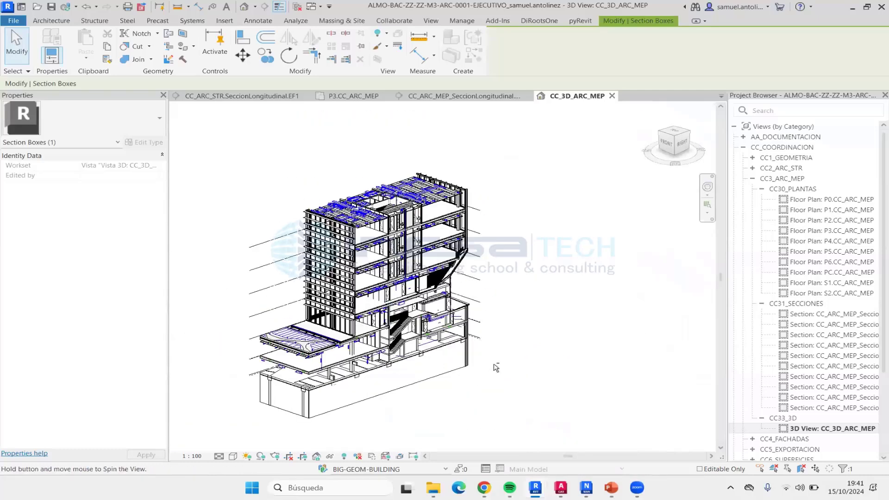
{"action": "left_click", "coordinate": [551, 293]}
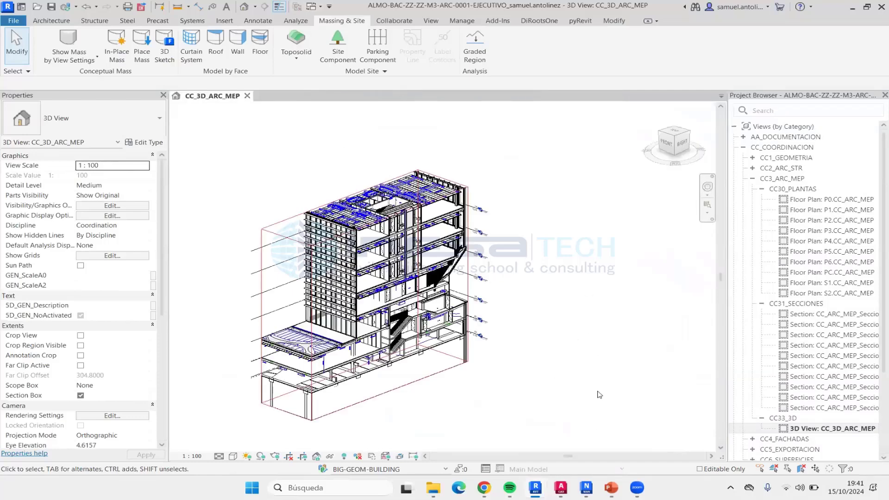
- Switch to Navisworks Manage and look over the federated model DG-NCD-401-0000-BAS-DDE-NS-A00-0000001.nwf
{"action": "left_click", "coordinate": [587, 488]}
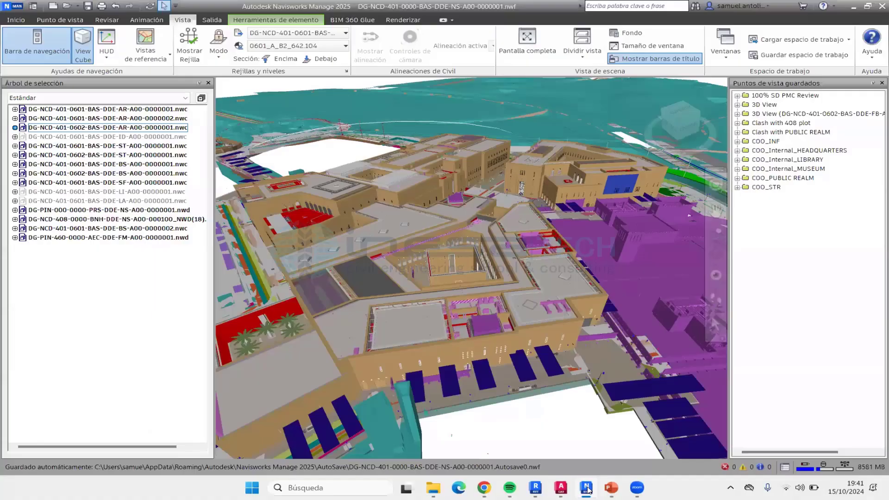
{"action": "left_click", "coordinate": [588, 488]}
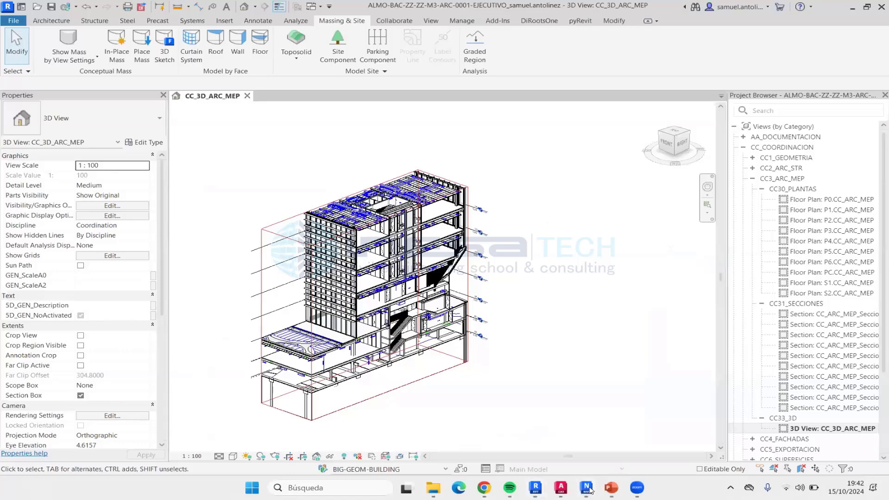
{"action": "mouse_move", "coordinate": [590, 491]}
{"action": "left_click", "coordinate": [587, 452]}
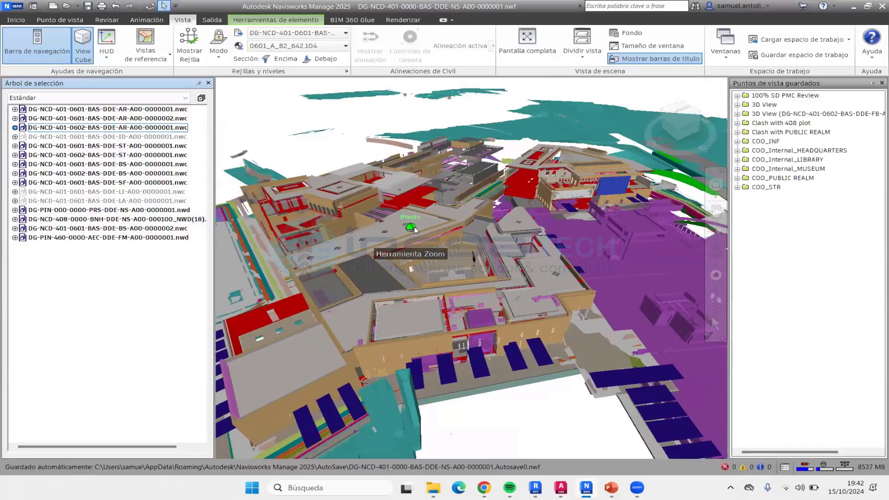
{"action": "scroll", "coordinate": [408, 233], "scroll_direction": "down", "scroll_amount": 1}
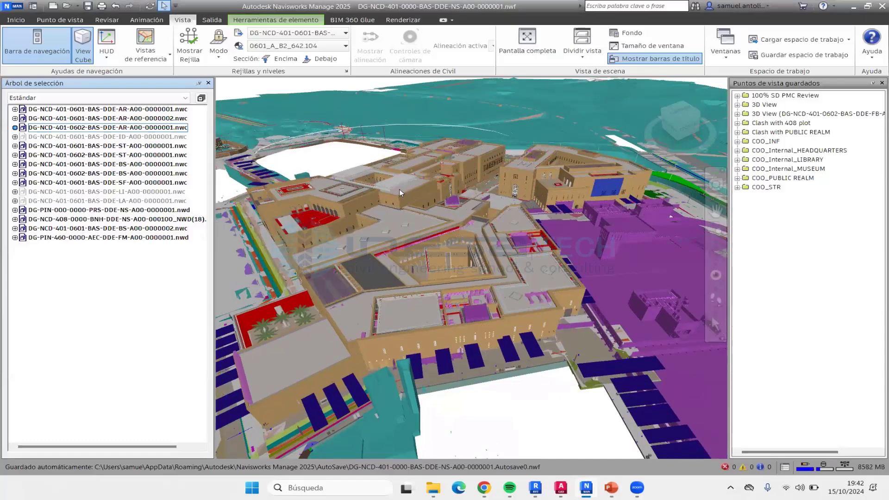
{"action": "scroll", "coordinate": [514, 183], "scroll_direction": "up", "scroll_amount": 1}
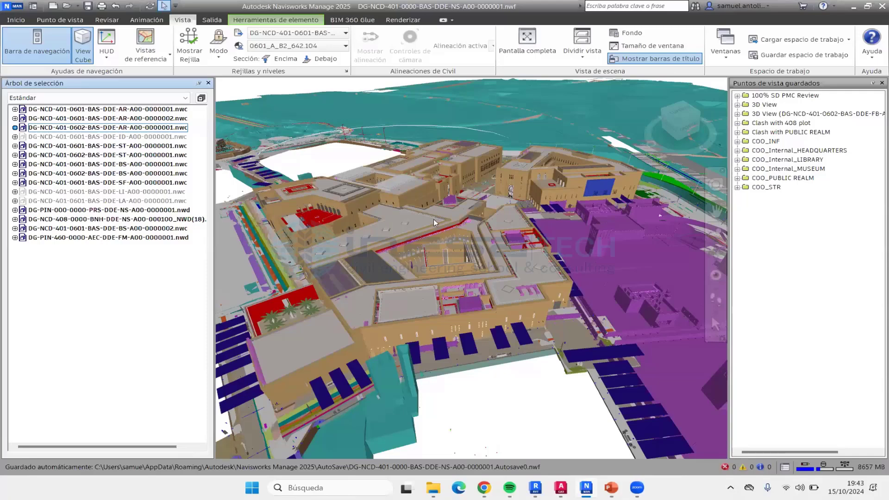
{"action": "middle_click_drag", "start_coordinate": [409, 239], "coordinate": [478, 257], "text": "shift"}
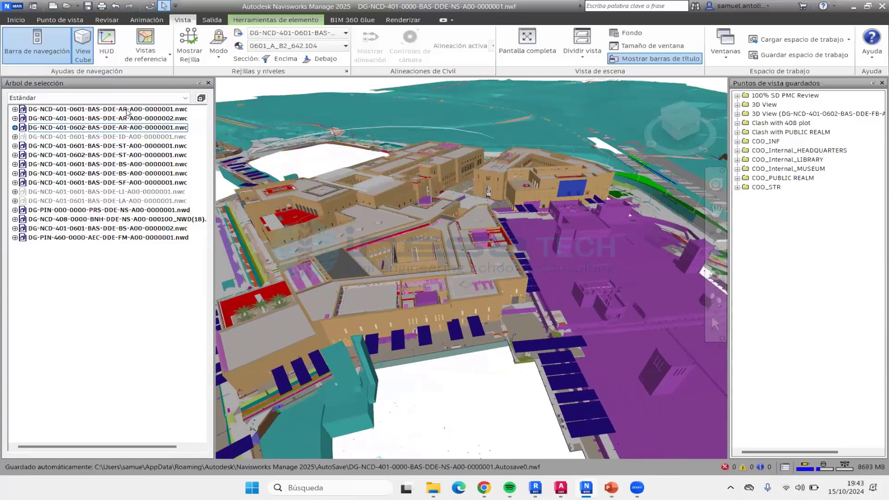
- Highlight the architectural models 0601 AR-A00-0000001, 0601 AR-A00-0000002 and 0602 AR-A00-0000001 one after another in the federated model
{"action": "left_click", "coordinate": [127, 110]}
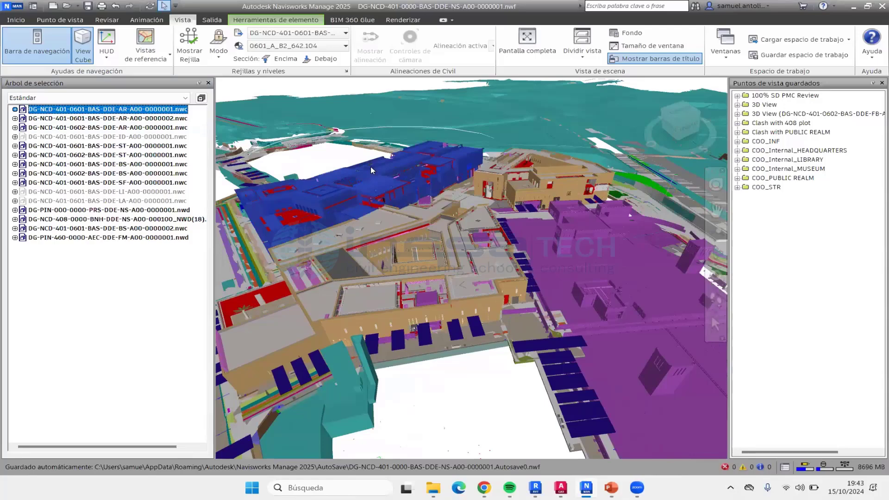
{"action": "left_click", "coordinate": [125, 119]}
{"action": "left_click", "coordinate": [124, 128]}
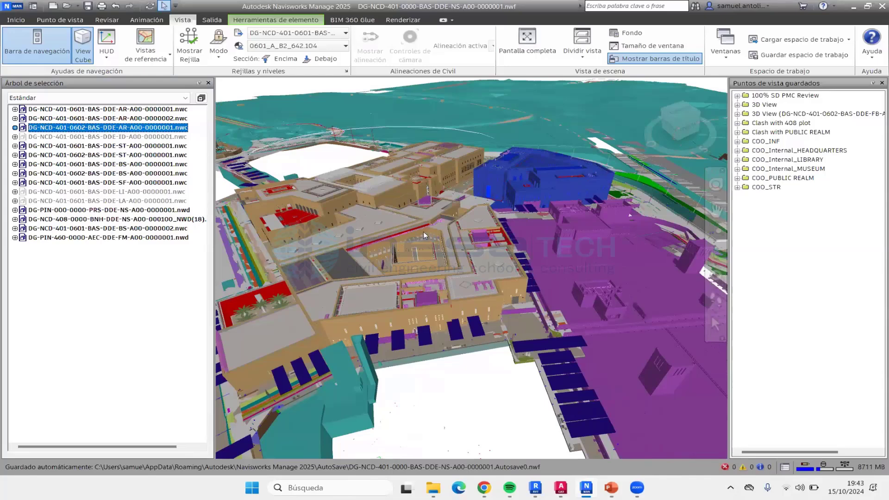
{"action": "scroll", "coordinate": [424, 234], "scroll_direction": "down", "scroll_amount": 2}
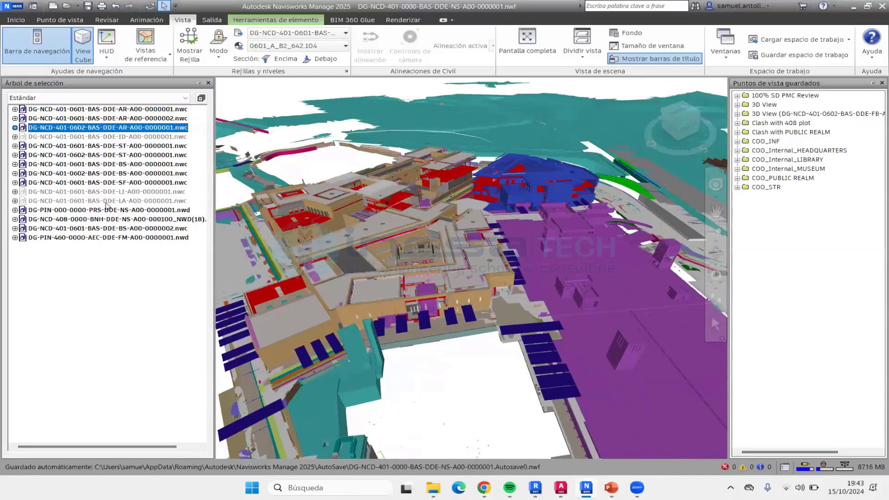
- Highlight the linked model DG-NCD-408-0000-BNH-DDE-NS-A00-000100_NWD(18) and inspect where it meets the neighbouring buildings
{"action": "left_click", "coordinate": [158, 218]}
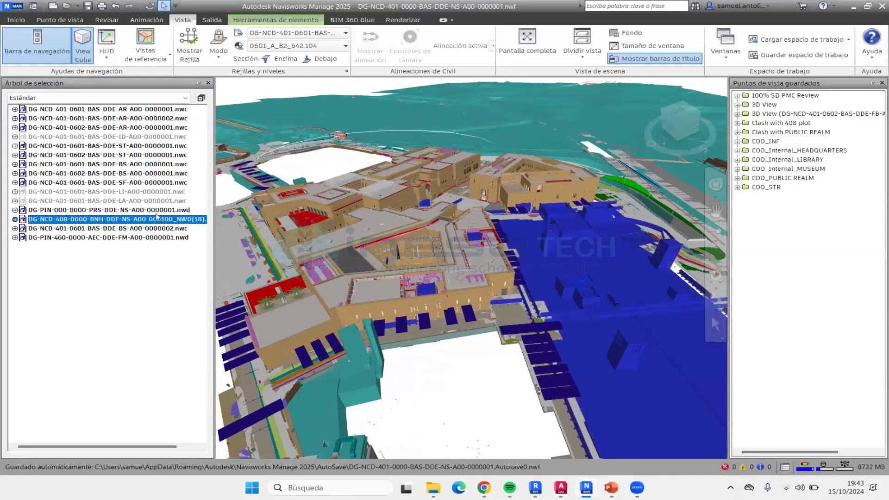
{"action": "mouse_move", "coordinate": [513, 327]}
{"action": "middle_mouse_down", "text": "shift"}
{"action": "mouse_move", "coordinate": [491, 302]}
{"action": "mouse_move", "coordinate": [463, 319]}
{"action": "mouse_move", "coordinate": [447, 356]}
{"action": "middle_mouse_up", "text": "shift"}
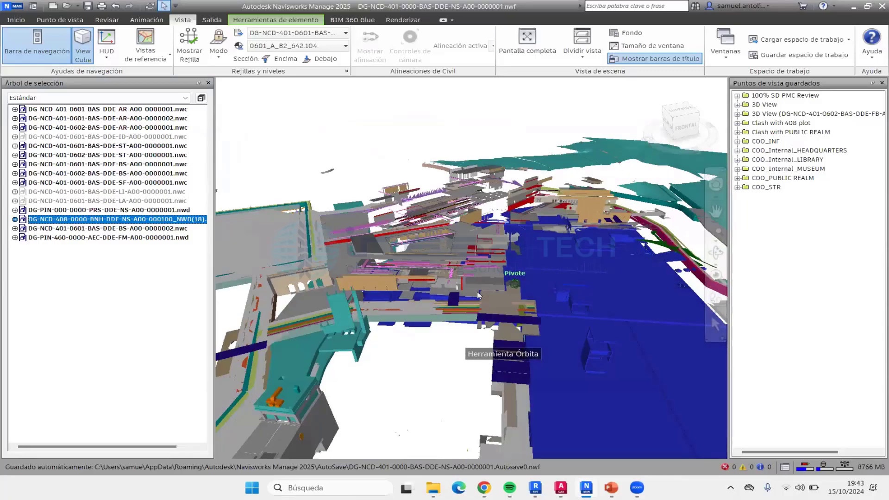
{"action": "middle_click_drag", "start_coordinate": [478, 296], "coordinate": [483, 305], "text": "shift"}
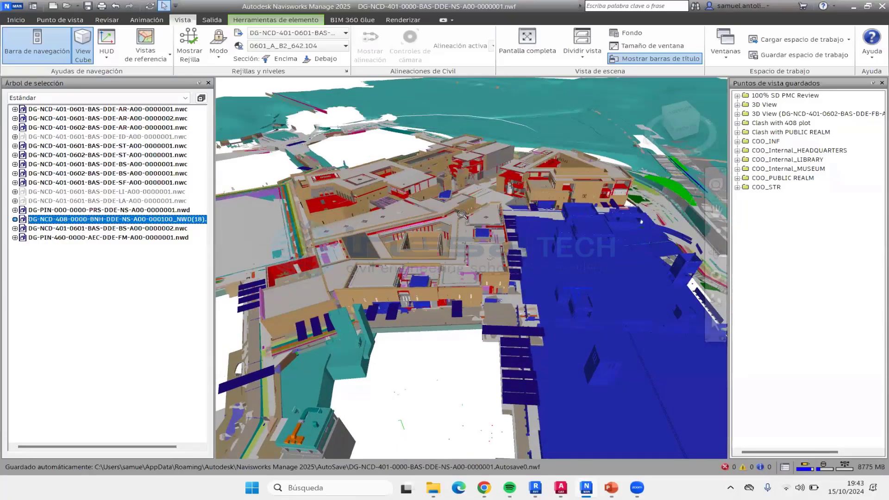
{"action": "scroll", "coordinate": [462, 214], "scroll_direction": "up", "scroll_amount": 5}
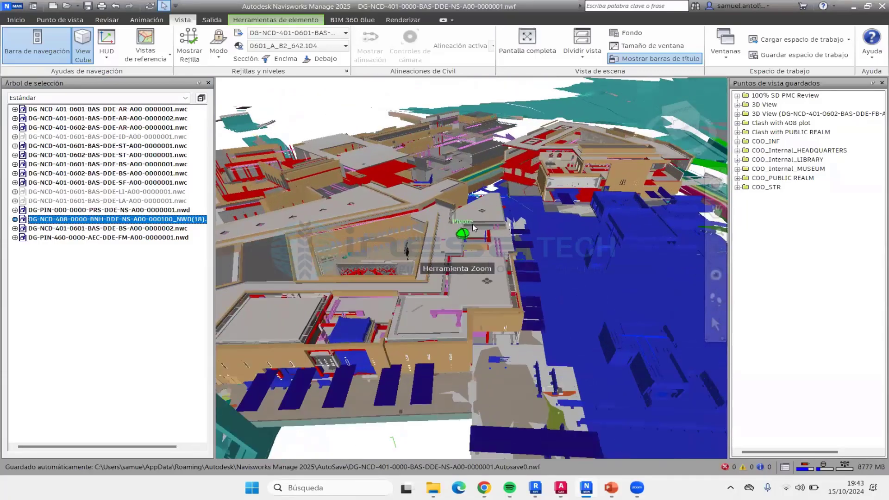
{"action": "scroll", "coordinate": [472, 225], "scroll_direction": "up", "scroll_amount": 1}
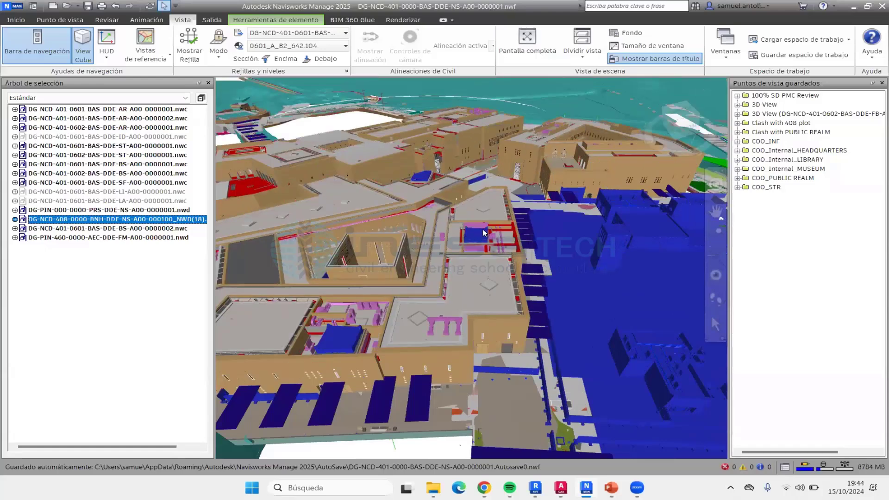
- Clear the highlight of the linked model DG-NCD-408-0000-BNH-DDE-NS-A00-000100_NWD(18) and look over the surrounding buildings
{"action": "scroll", "coordinate": [483, 234], "scroll_direction": "down", "scroll_amount": 2}
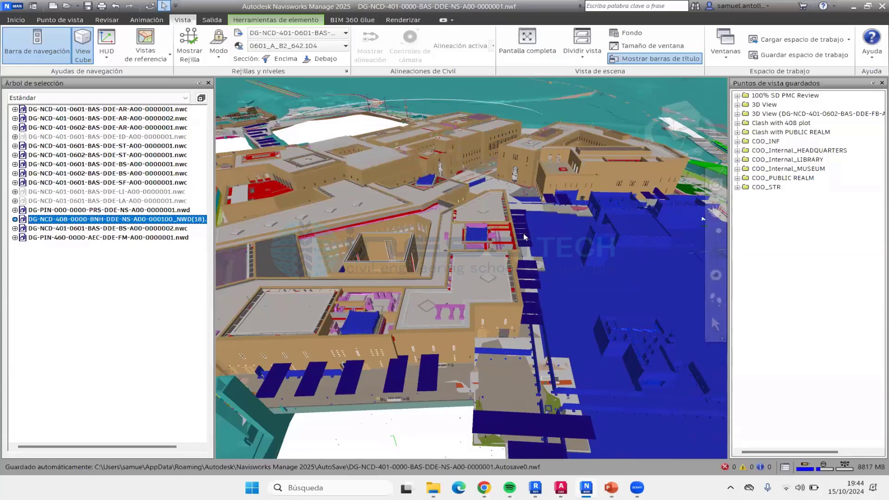
{"action": "scroll", "coordinate": [446, 208], "scroll_direction": "down", "scroll_amount": 2}
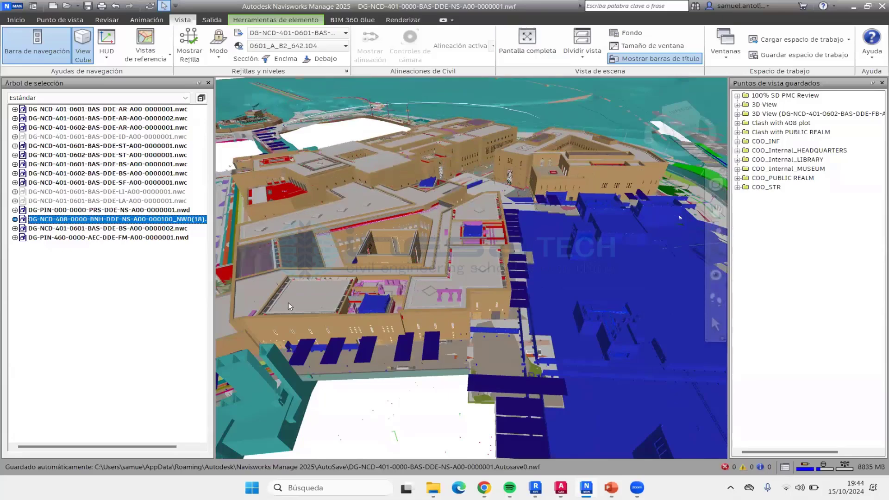
{"action": "left_click", "coordinate": [381, 405]}
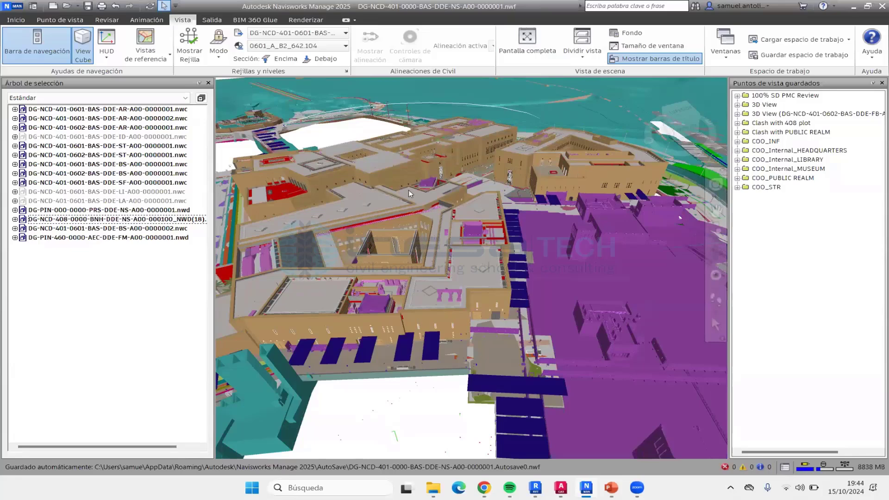
{"action": "scroll", "coordinate": [420, 193], "scroll_direction": "down", "scroll_amount": 2}
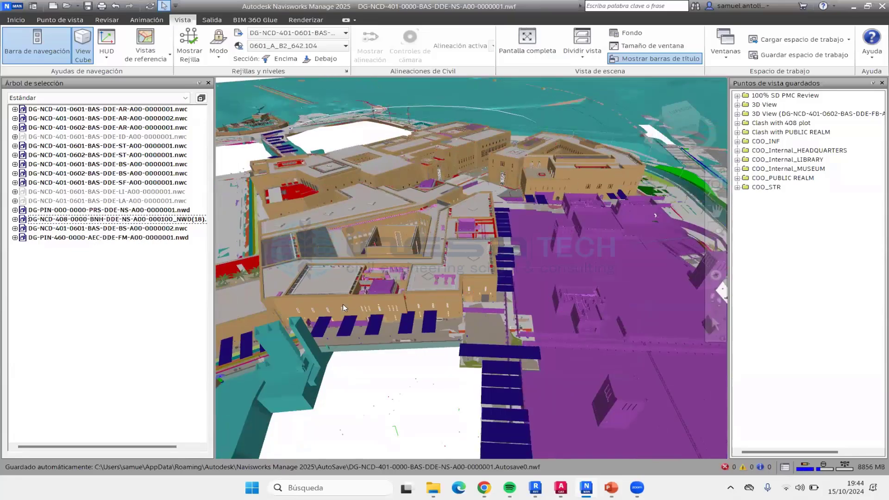
- Pick the service tunnel floor beside the buildings and highlight its whole parent model, DG198-AEC-ST-GEN-BM-ZZZ-ALL-000101
{"action": "left_click", "coordinate": [296, 385]}
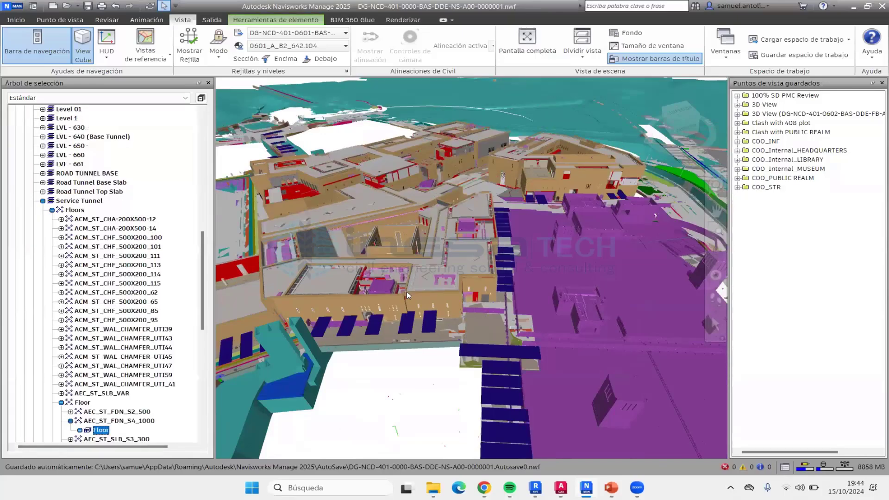
{"action": "scroll", "coordinate": [407, 291], "scroll_direction": "up", "scroll_amount": 2}
{"action": "scroll", "coordinate": [94, 218], "scroll_direction": "up", "scroll_amount": 10}
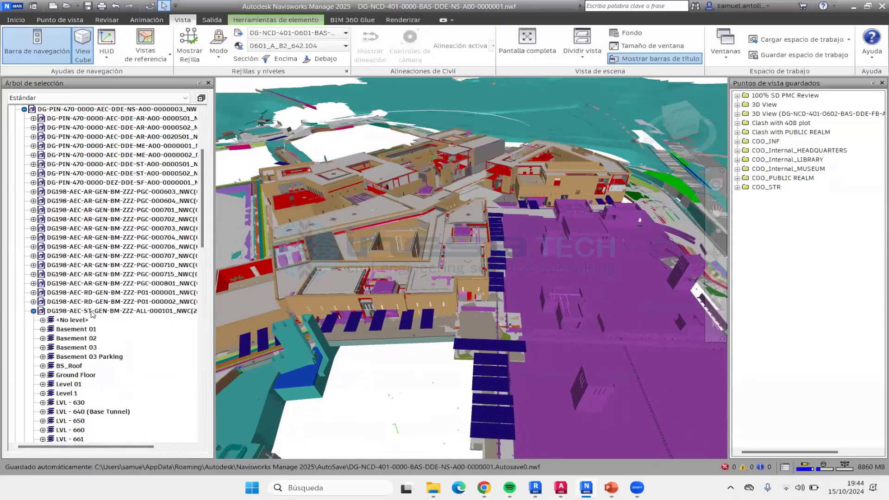
{"action": "left_click", "coordinate": [93, 311]}
{"action": "scroll", "coordinate": [415, 242], "scroll_direction": "down", "scroll_amount": 3}
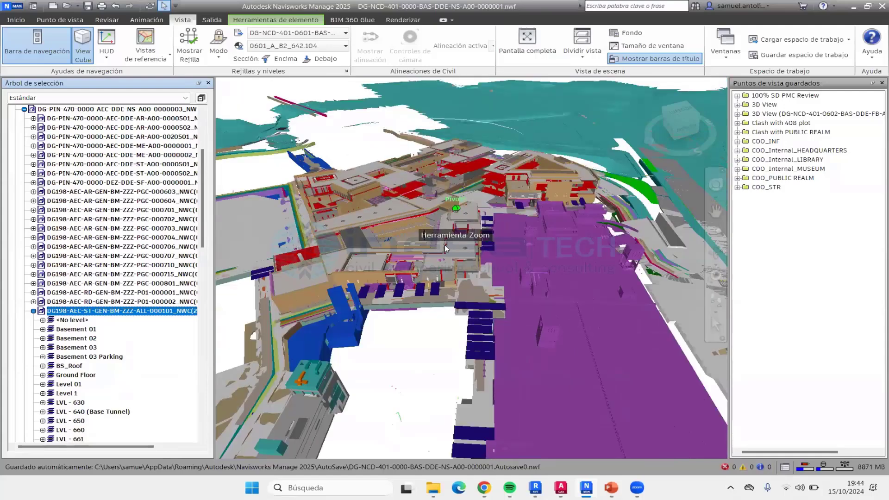
- Inspect where the highlighted tunnel structure meets the adjoining building and clear the selection
{"action": "scroll", "coordinate": [408, 250], "scroll_direction": "up", "scroll_amount": 5}
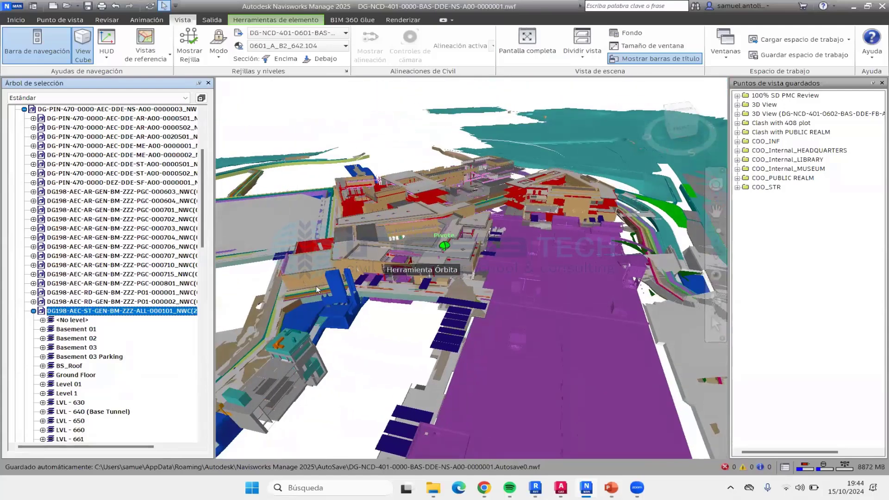
{"action": "scroll", "coordinate": [315, 283], "scroll_direction": "up", "scroll_amount": 6}
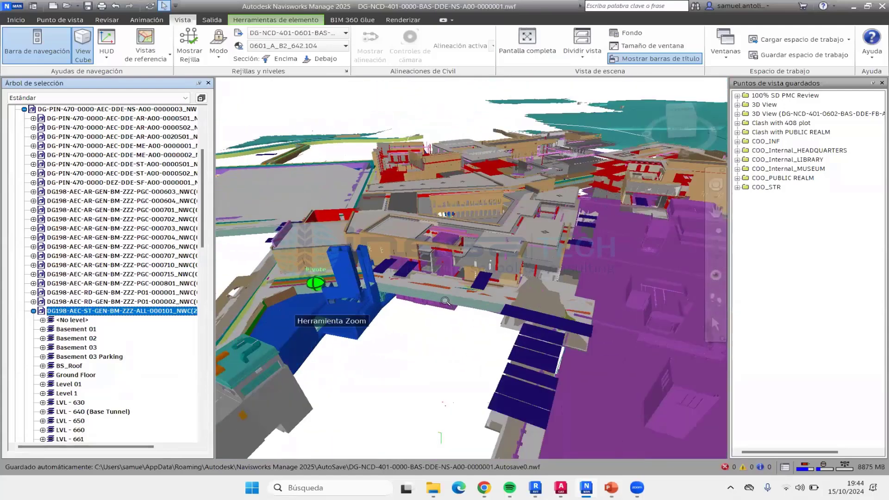
{"action": "middle_click_drag", "start_coordinate": [490, 331], "coordinate": [456, 262], "text": "shift"}
{"action": "scroll", "coordinate": [456, 262], "scroll_direction": "down", "scroll_amount": 2}
{"action": "scroll", "coordinate": [457, 261], "scroll_direction": "down", "scroll_amount": 5}
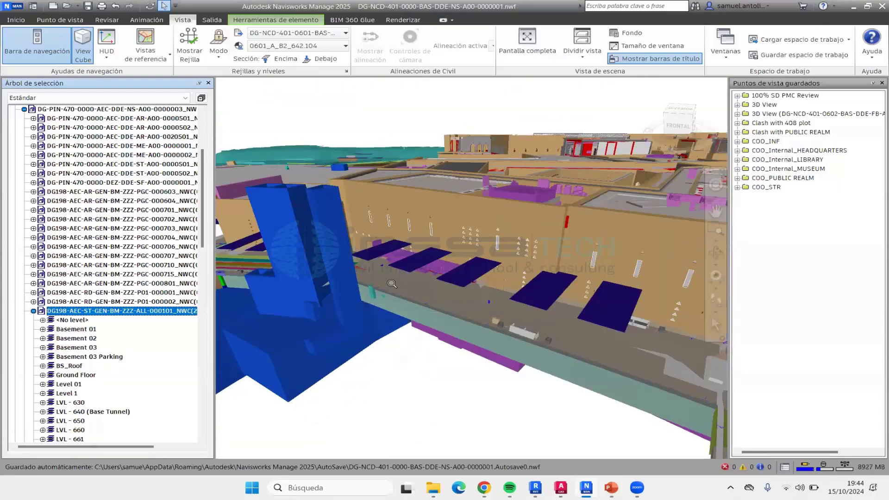
{"action": "middle_click_drag", "start_coordinate": [397, 297], "coordinate": [463, 193], "text": "shift"}
{"action": "scroll", "coordinate": [585, 174], "scroll_direction": "up", "scroll_amount": 1}
{"action": "scroll", "coordinate": [585, 175], "scroll_direction": "down", "scroll_amount": 2}
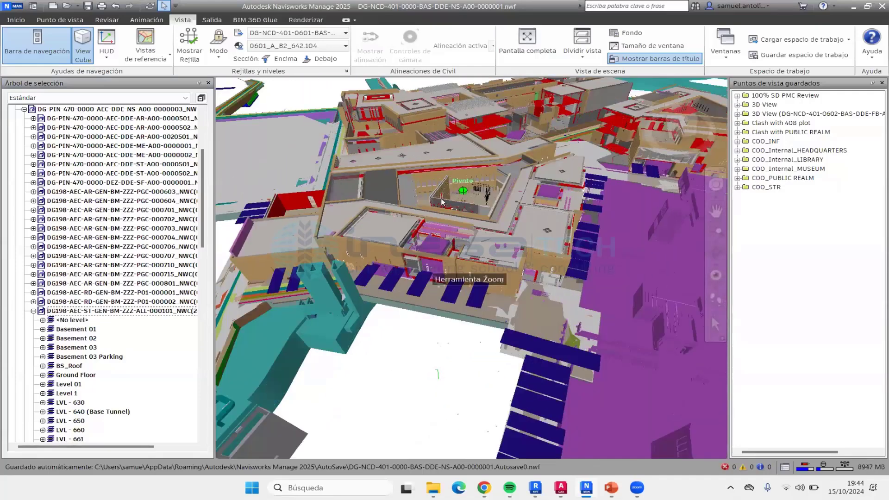
- Look over the building group and the adjoining purple plot from above
{"action": "middle_click_drag", "start_coordinate": [502, 229], "coordinate": [445, 274]}
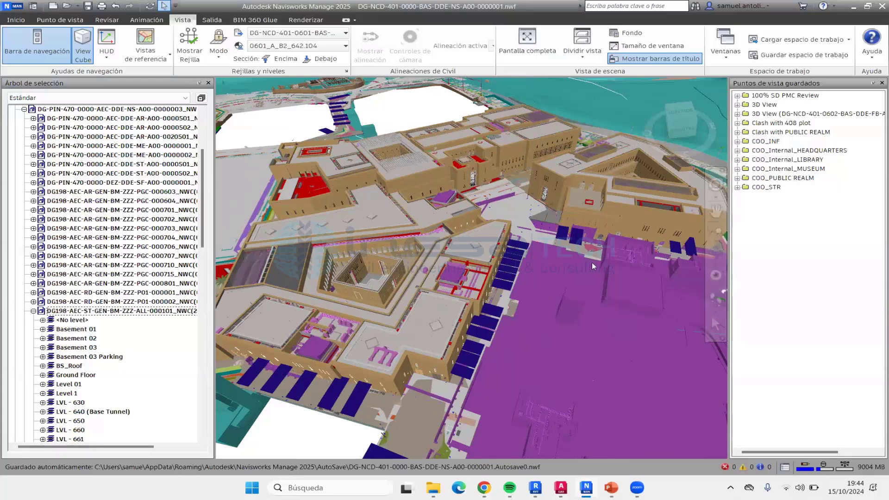
{"action": "middle_click_drag", "start_coordinate": [507, 305], "coordinate": [492, 298]}
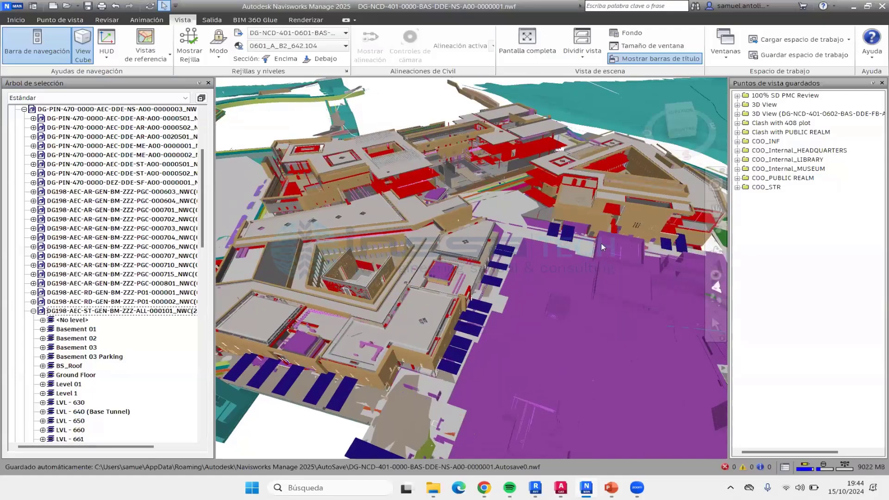
{"action": "scroll", "coordinate": [545, 187], "scroll_direction": "up", "scroll_amount": 2}
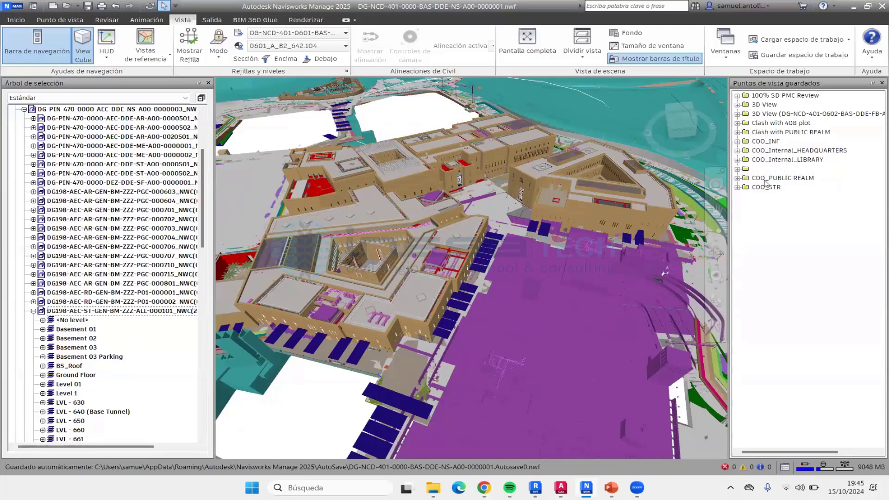
- Show the saved viewpoint COO_PR_M_008 from the COO_PUBLIC REALM folder
{"action": "left_click", "coordinate": [738, 178]}
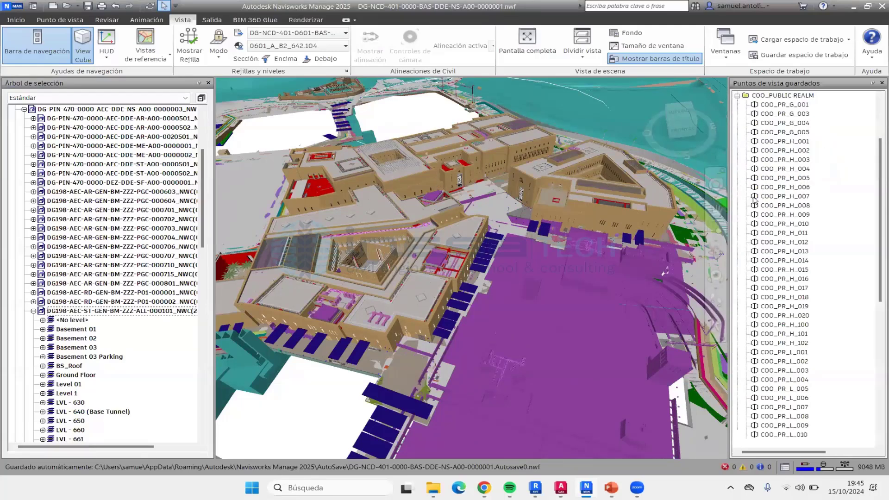
{"action": "scroll", "coordinate": [792, 323], "scroll_direction": "down", "scroll_amount": 10}
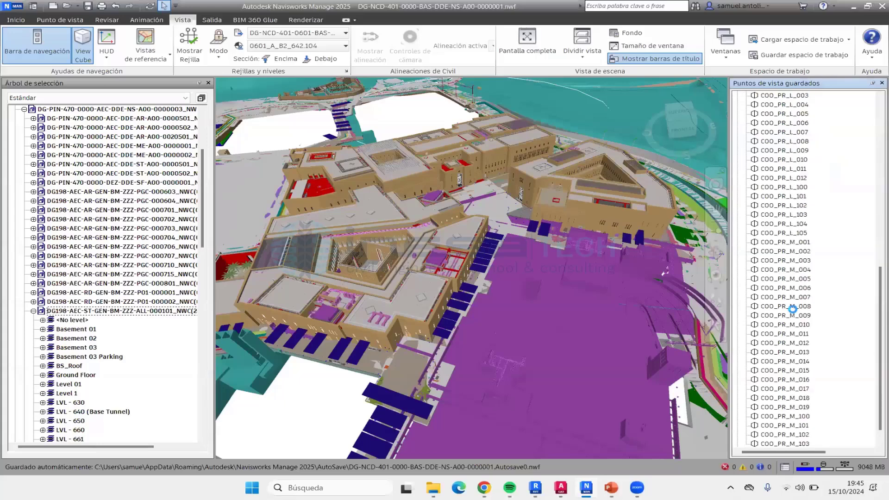
{"action": "left_click", "coordinate": [790, 307]}
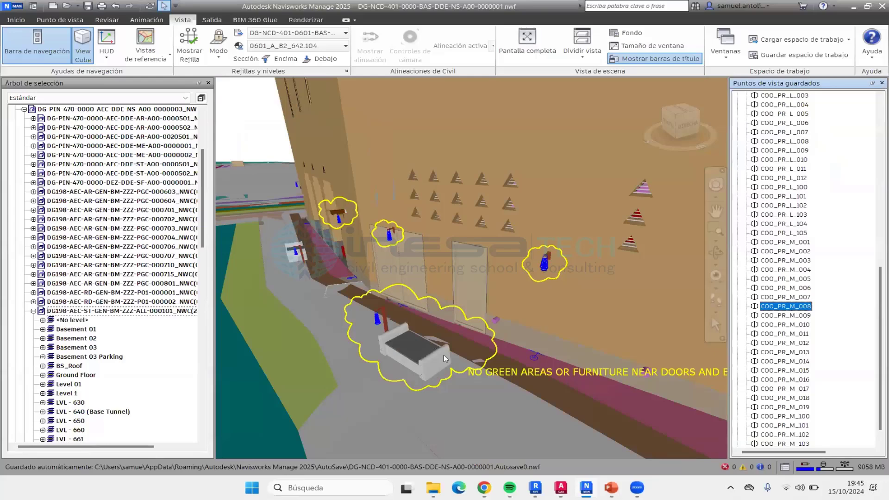
- Go through the public realm viewpoints from COO_PR_M_009 to COO_PR_M_018 one by one, reviewing their coordination comments
{"action": "key", "text": "Down"}
{"action": "key", "text": "Down"}
{"action": "key", "text": "Down"}
{"action": "key", "text": "Down"}
{"action": "key", "text": "Down"}
{"action": "key", "text": "Down"}
{"action": "key", "text": "Down"}
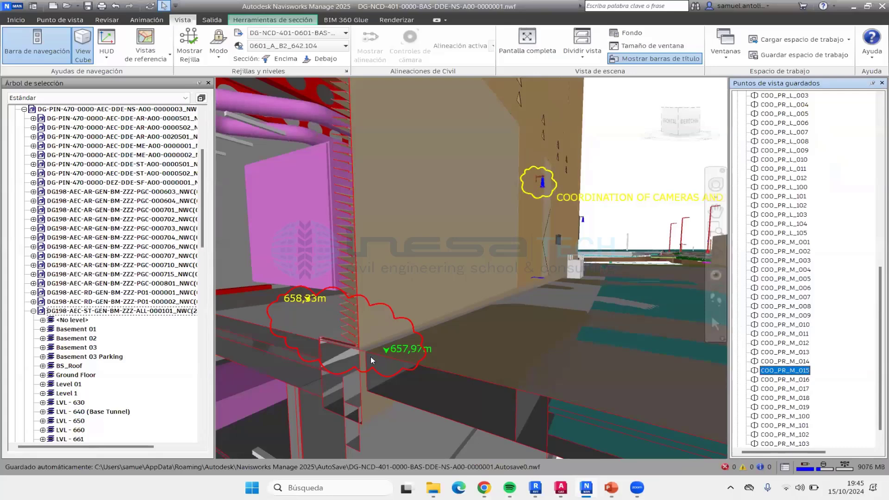
{"action": "key", "text": "Down"}
{"action": "key", "text": "Down"}
{"action": "key", "text": "Down"}
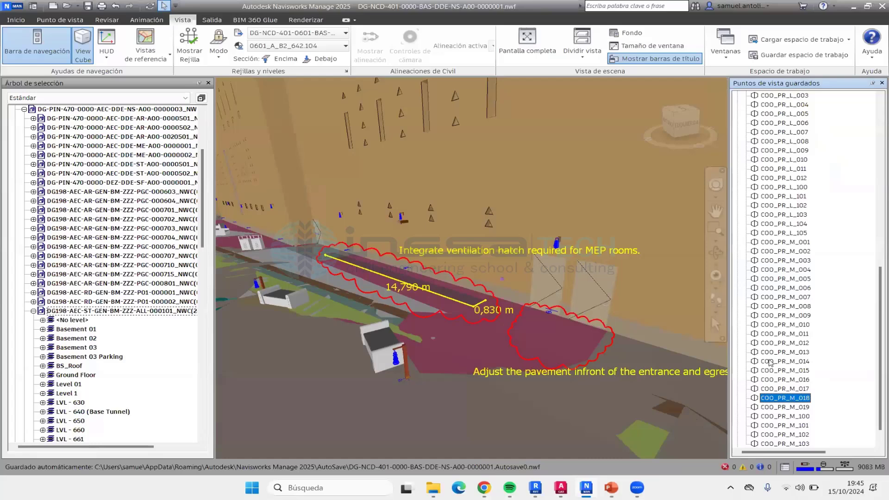
- Show viewpoint COO_PR_M_019 and examine the floor hatch area together with the surrounding street and facades
{"action": "scroll", "coordinate": [770, 363], "scroll_direction": "down", "scroll_amount": 1}
{"action": "left_click", "coordinate": [786, 390]}
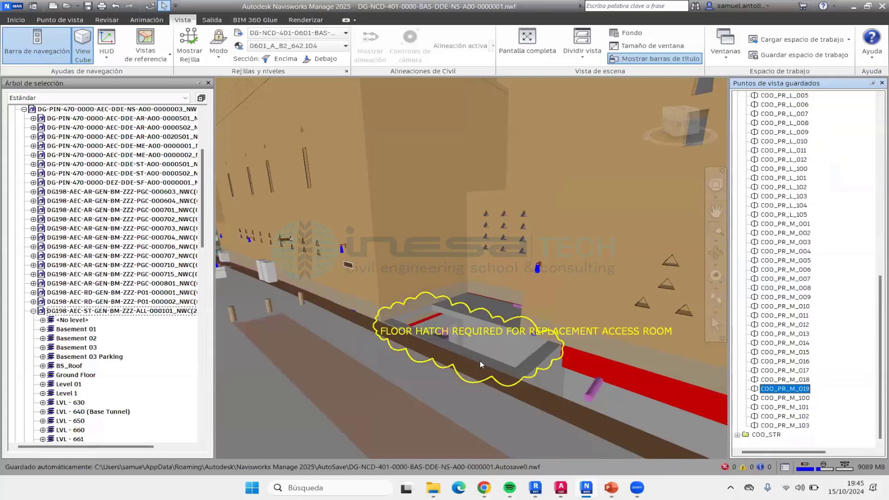
{"action": "scroll", "coordinate": [480, 360], "scroll_direction": "down", "scroll_amount": 5}
{"action": "scroll", "coordinate": [446, 353], "scroll_direction": "down", "scroll_amount": 5}
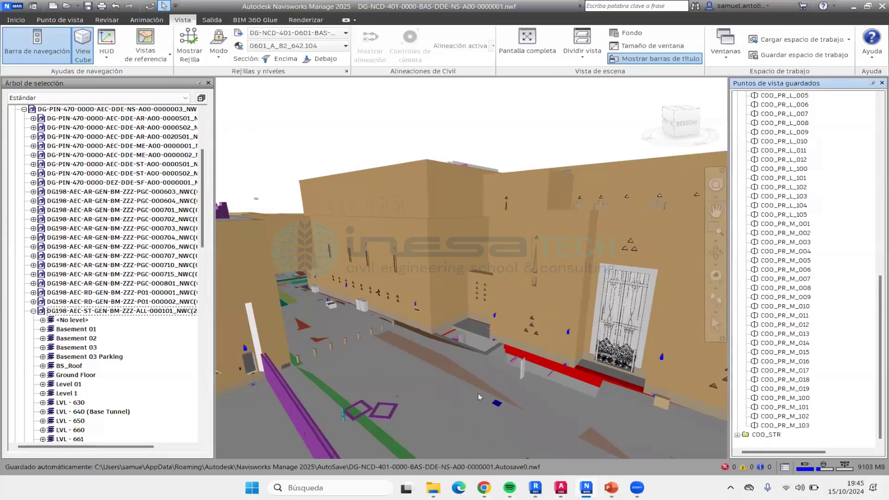
{"action": "scroll", "coordinate": [408, 369], "scroll_direction": "up", "scroll_amount": 2}
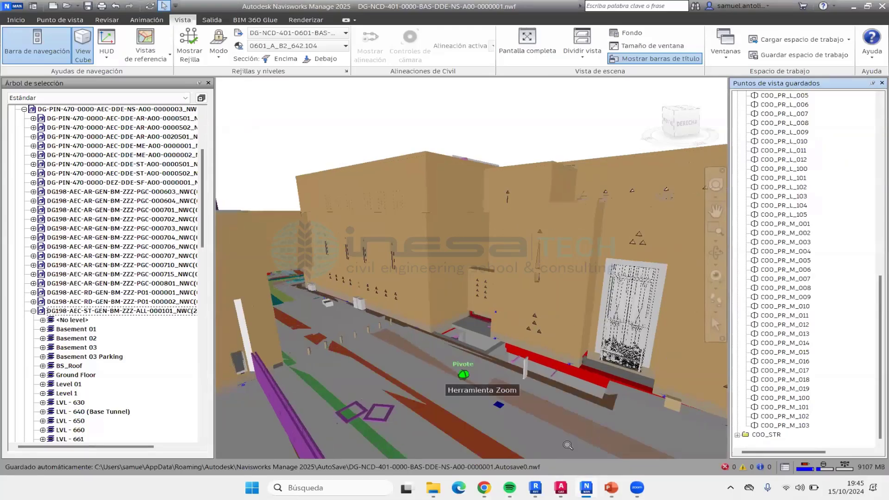
- Switch to the PowerPoint slide on coordination benefits, then return to the Revit project showing CC_3D_ARC_MEP
{"action": "left_click", "coordinate": [616, 487]}
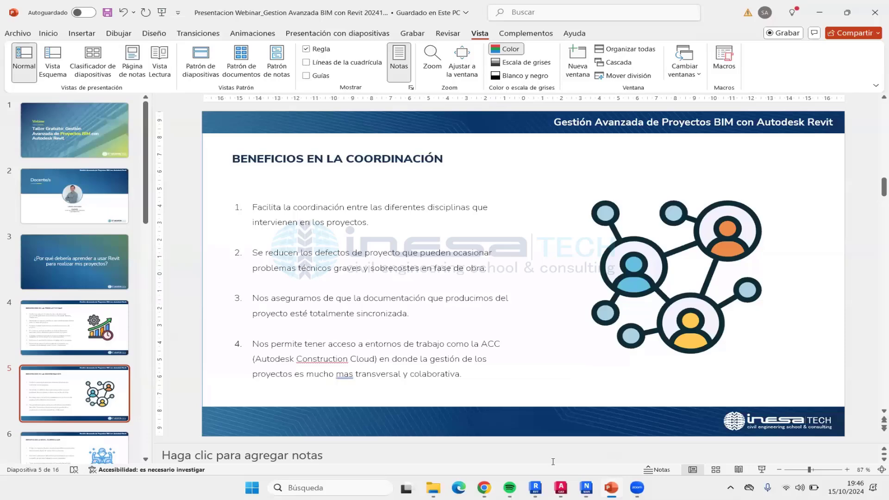
{"action": "left_click", "coordinate": [536, 489]}
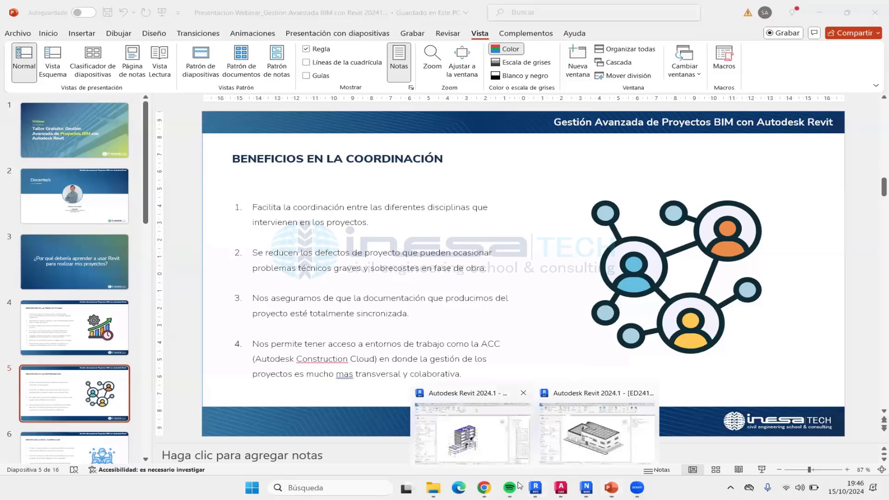
{"action": "left_click", "coordinate": [507, 459]}
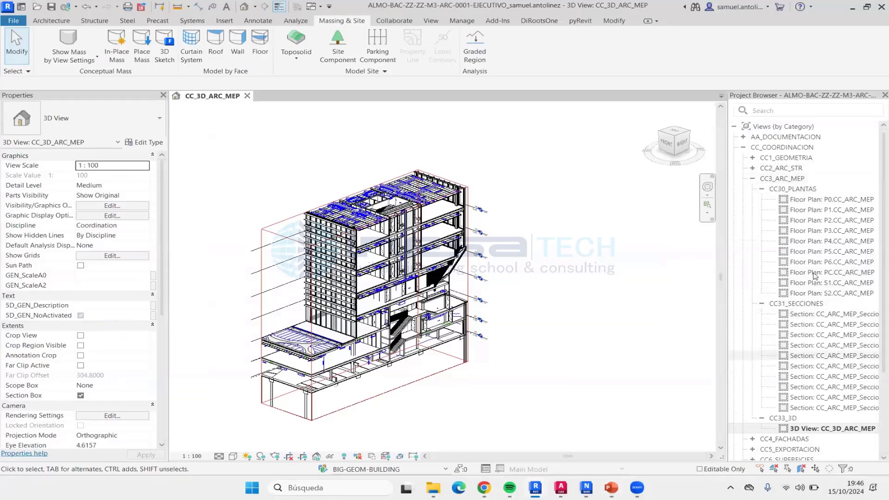
- Open the architecture–structure sections CC_ARC_STR.SeccionTransversal.12.1 and 23.1 from the CC2_ARC_STR view group
{"action": "left_click", "coordinate": [753, 179]}
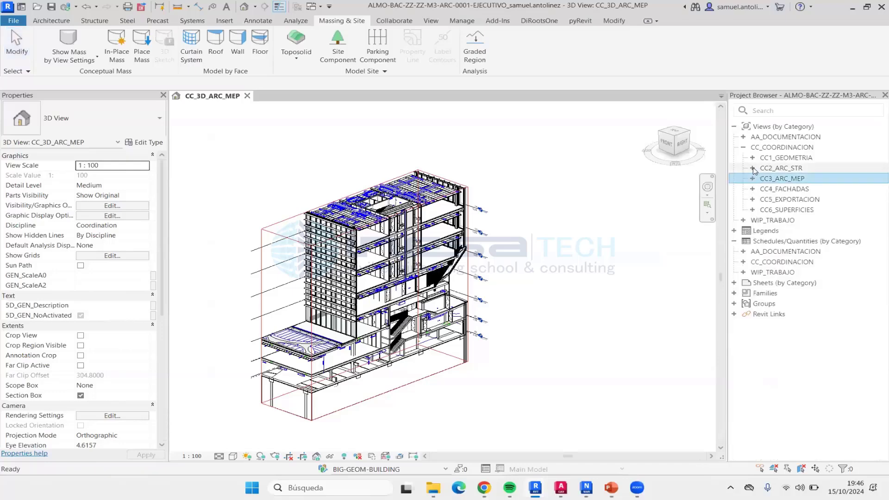
{"action": "left_click", "coordinate": [753, 169]}
{"action": "scroll", "coordinate": [829, 335], "scroll_direction": "down", "scroll_amount": 5}
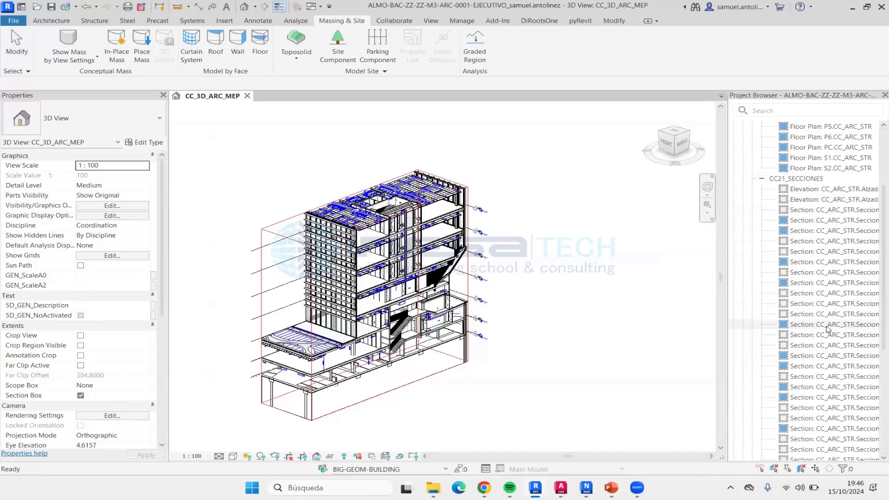
{"action": "left_click", "coordinate": [829, 324]}
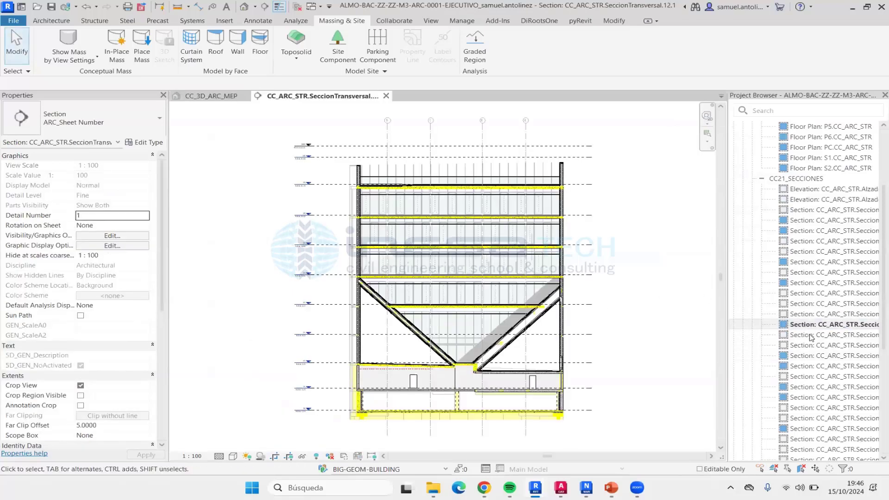
{"action": "left_click", "coordinate": [820, 356]}
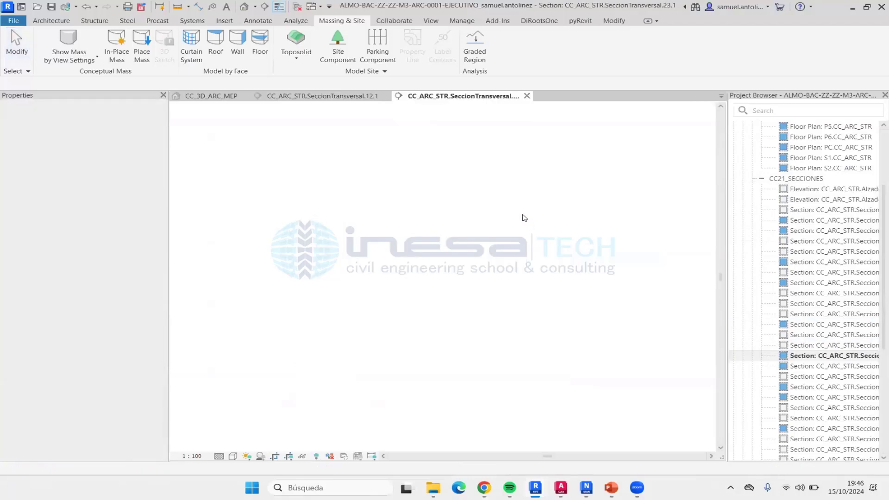
- Examine the revision clouds and wall–profile collision comments on the inclined wall, selecting one cloud and clearing the selection
{"action": "scroll", "coordinate": [454, 338], "scroll_direction": "up", "scroll_amount": 7}
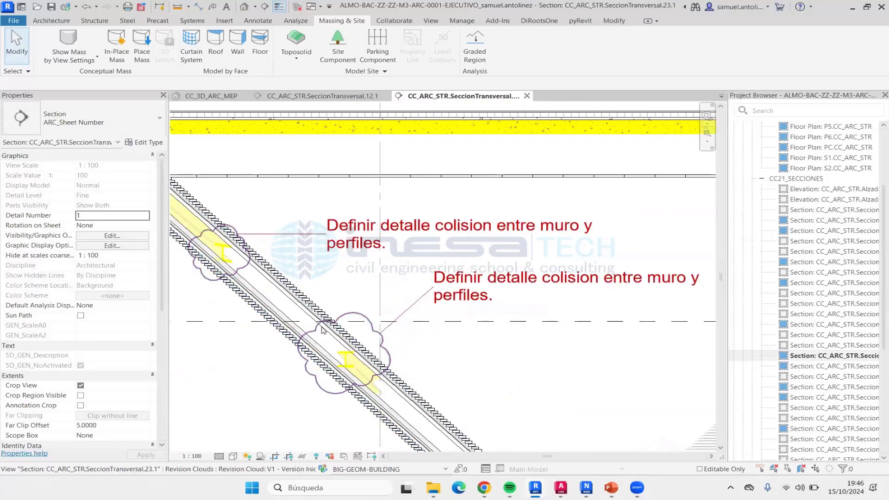
{"action": "left_click", "coordinate": [361, 318]}
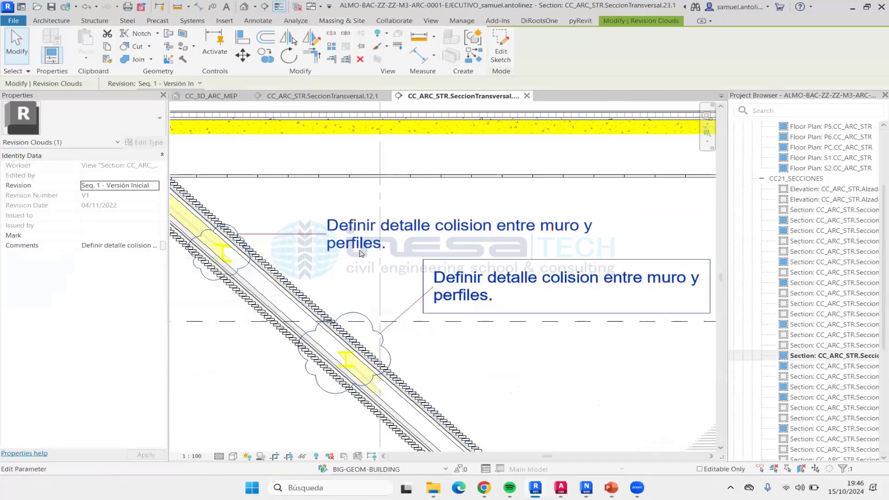
{"action": "scroll", "coordinate": [366, 264], "scroll_direction": "down", "scroll_amount": 5}
{"action": "scroll", "coordinate": [487, 305], "scroll_direction": "down", "scroll_amount": 3}
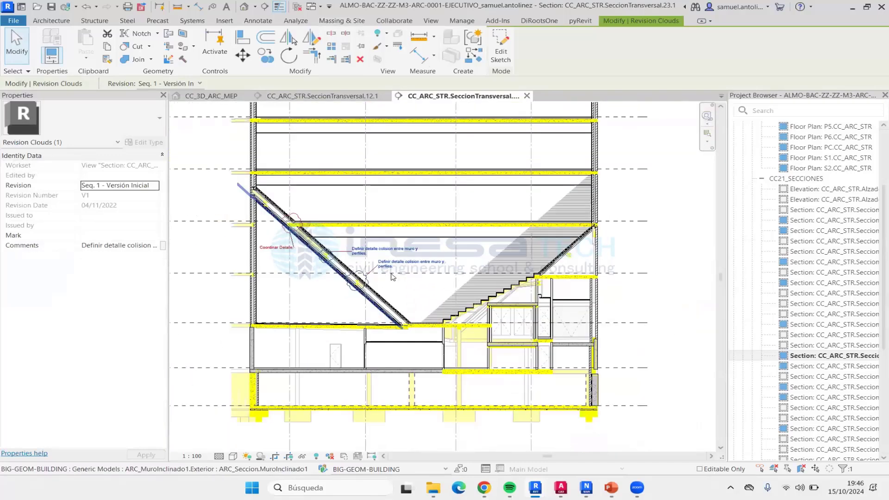
{"action": "left_click", "coordinate": [620, 295]}
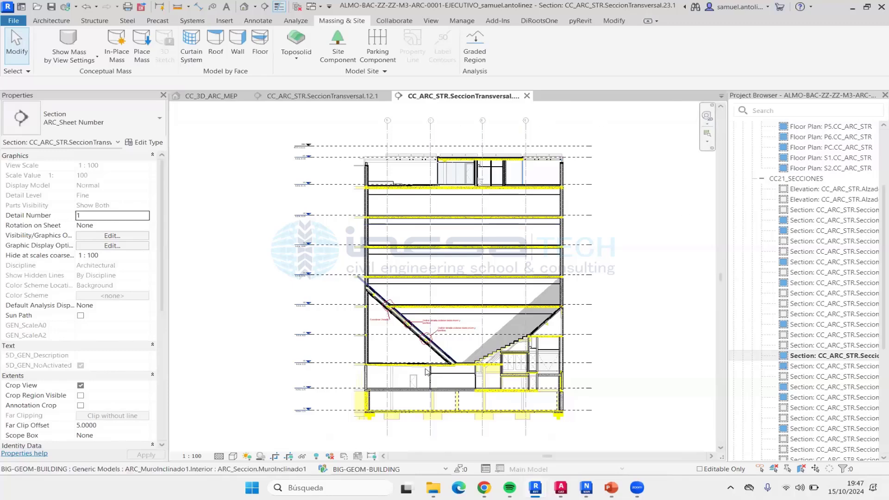
{"action": "scroll", "coordinate": [836, 318], "scroll_direction": "down", "scroll_amount": 6}
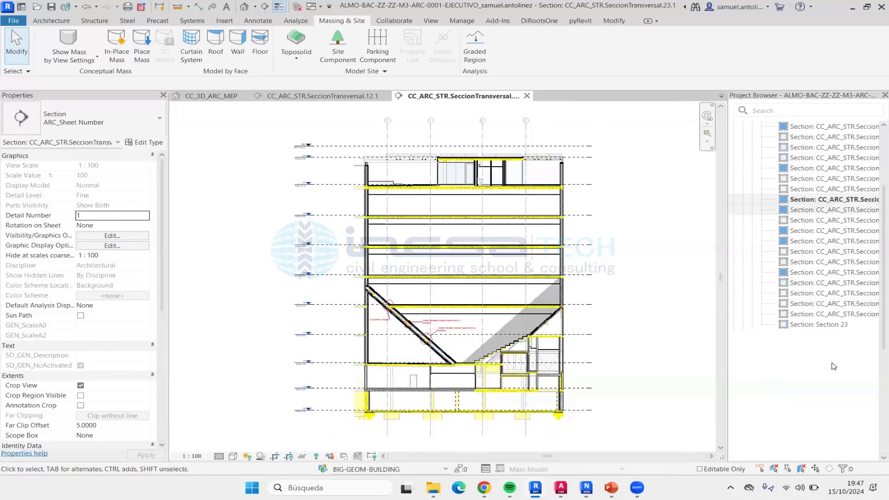
{"action": "scroll", "coordinate": [837, 317], "scroll_direction": "up", "scroll_amount": 8}
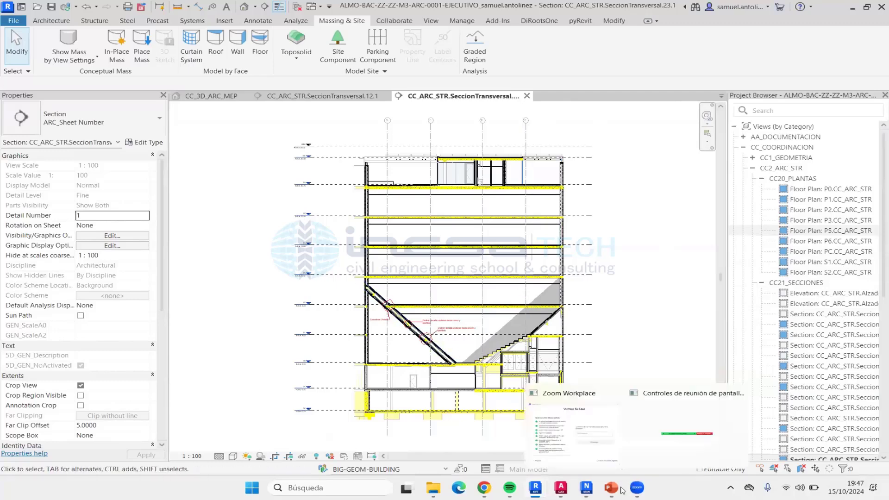
- Switch to Navisworks and draw a small red redline cloud on the facade at the upper row of triangular elements
{"action": "left_click", "coordinate": [588, 489]}
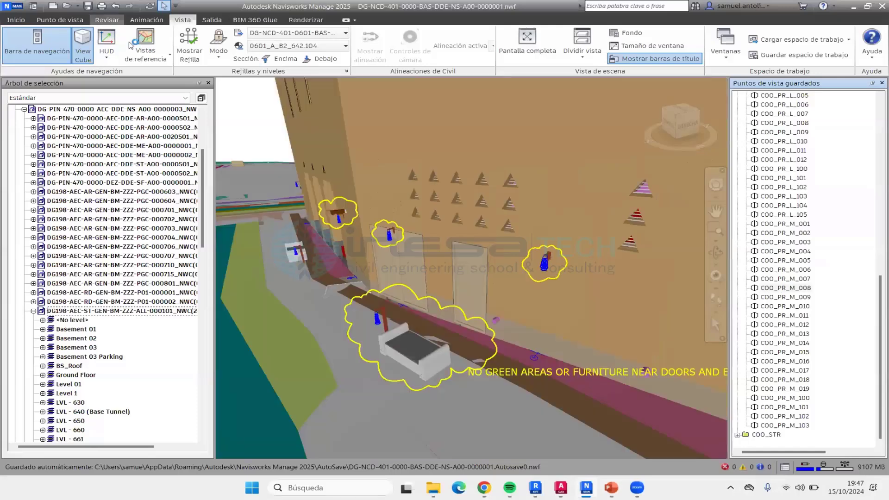
{"action": "left_click", "coordinate": [107, 20]}
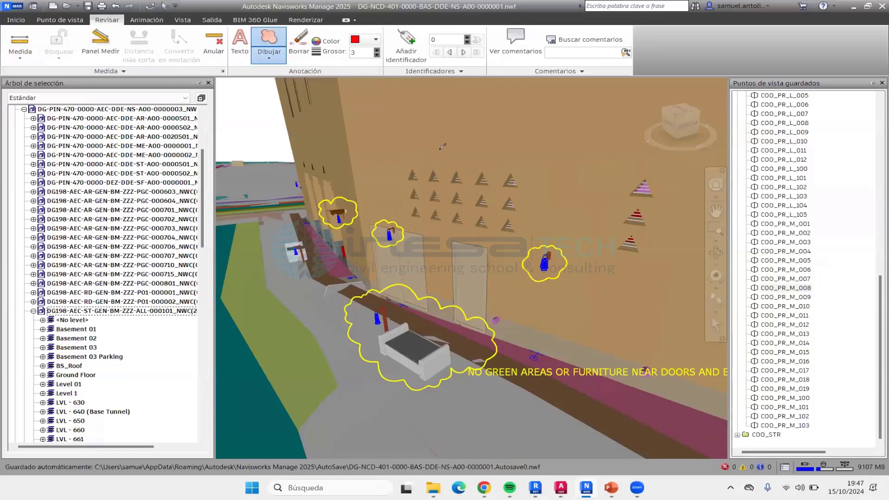
{"action": "mouse_move", "coordinate": [424, 172]}
{"action": "left_mouse_down"}
{"action": "mouse_move", "coordinate": [461, 156]}
{"action": "mouse_move", "coordinate": [454, 161]}
{"action": "left_mouse_up"}
{"action": "right_click", "coordinate": [468, 157]}
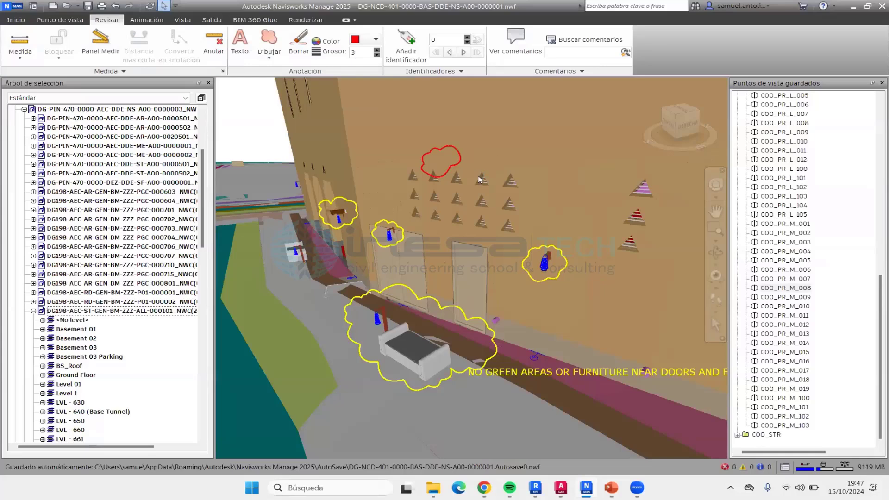
- Take a closer look at the clouded furniture and doors, and switch to the PowerPoint slide on coordination benefits
{"action": "scroll", "coordinate": [479, 180], "scroll_direction": "up", "scroll_amount": 2}
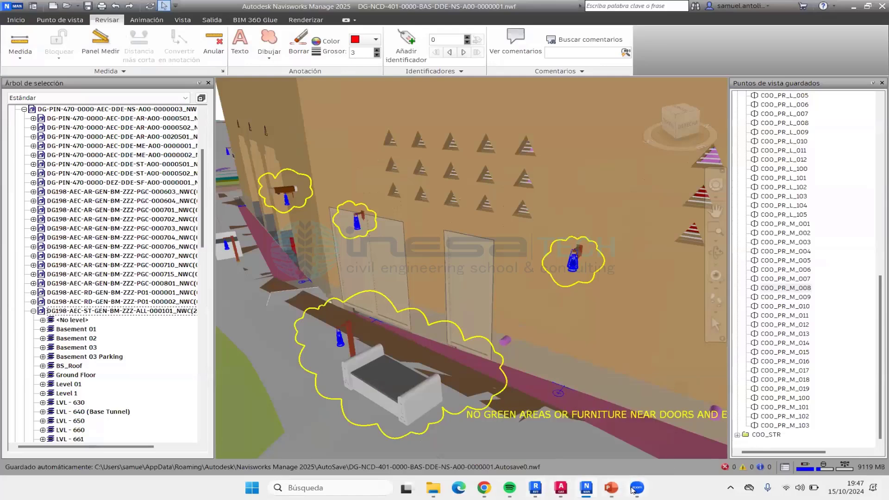
{"action": "mouse_move", "coordinate": [632, 490]}
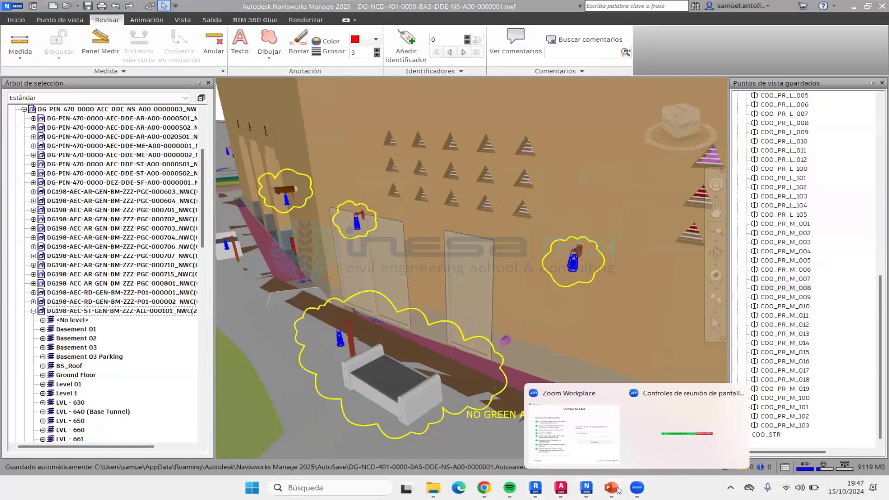
{"action": "left_click", "coordinate": [615, 488]}
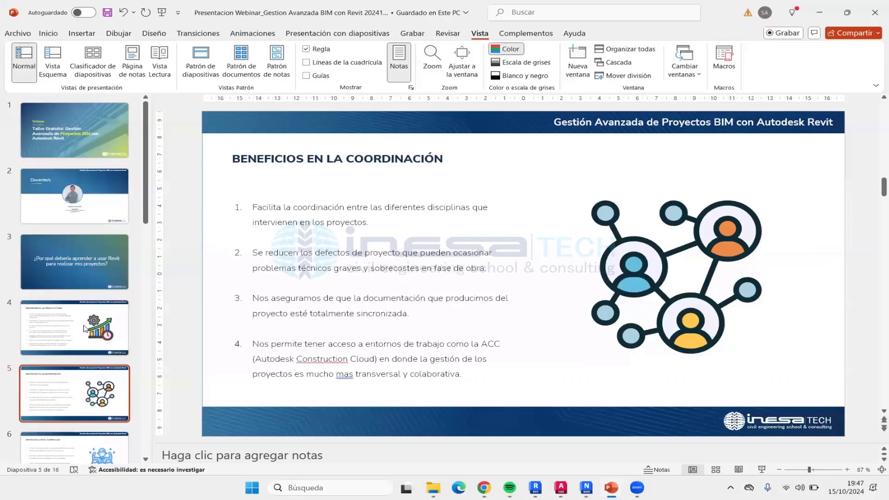